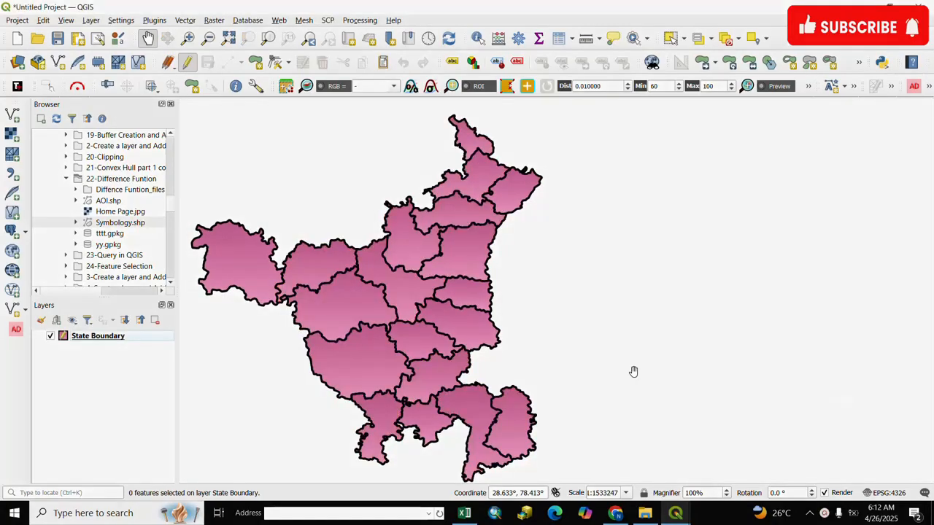
Open the State Boundary layer's attribute table, sort it by NAME_1 and ID_2 to review the district IDs, and close it.
left_click(100, 338)
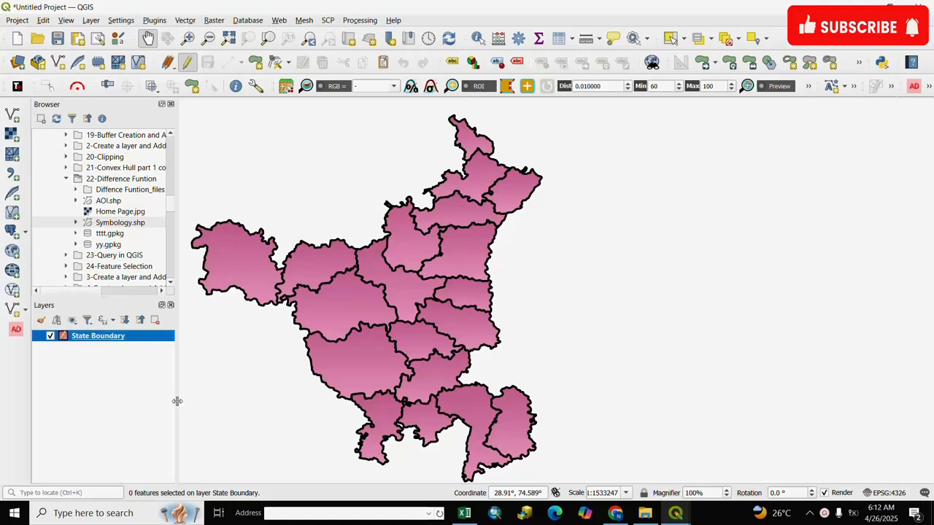
left_click(559, 40)
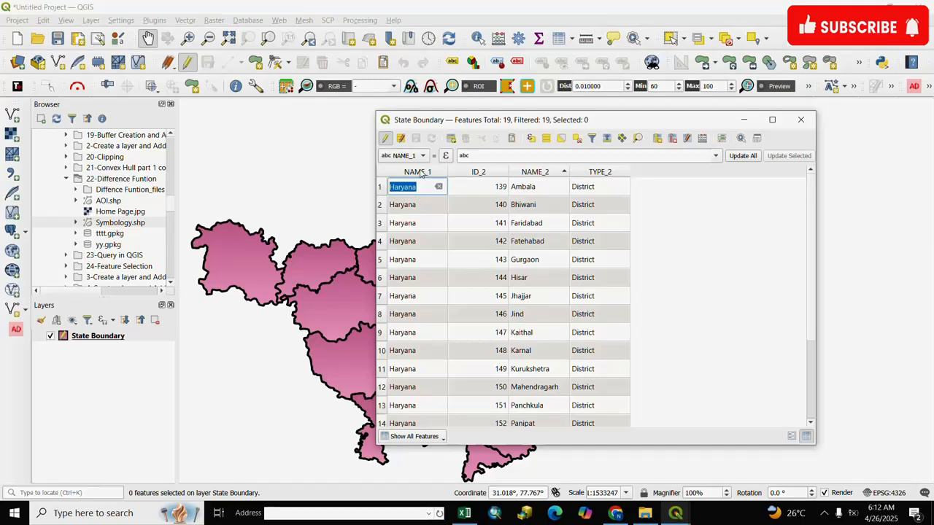
left_click(420, 172)
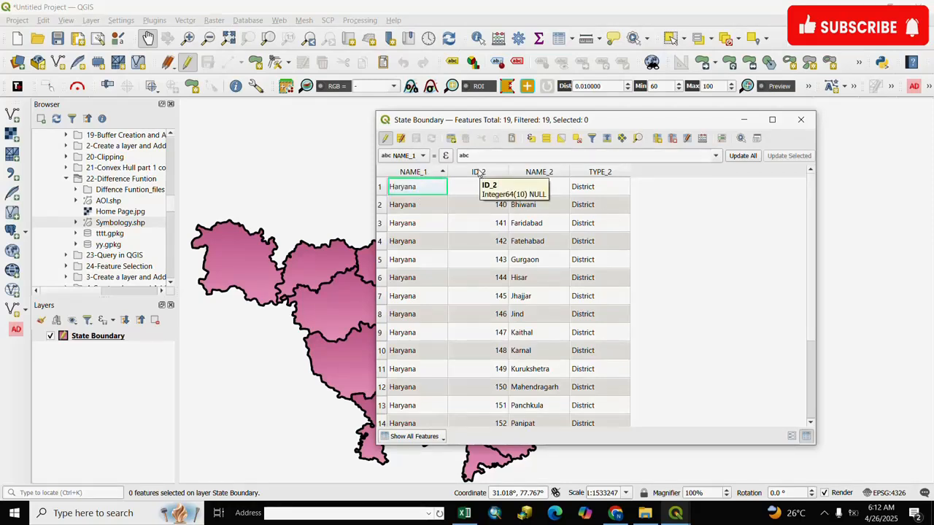
left_click(480, 174)
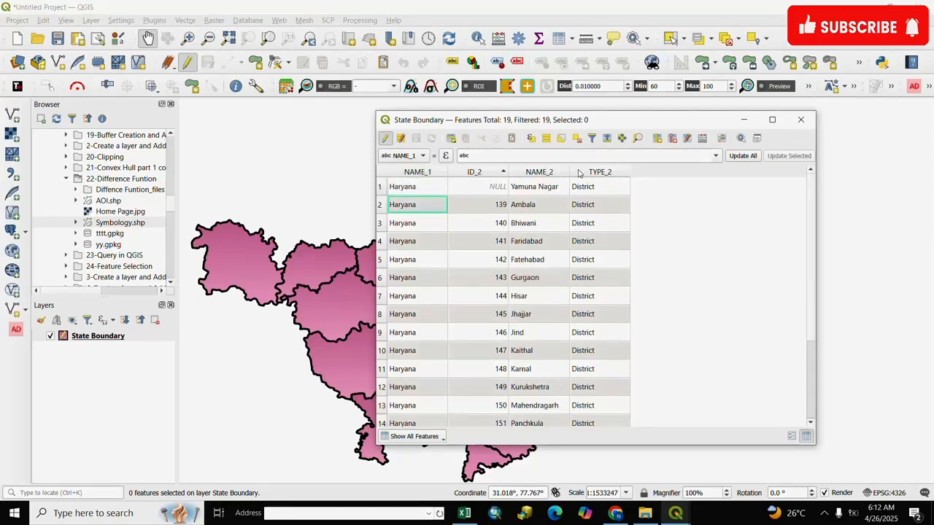
left_click(481, 173)
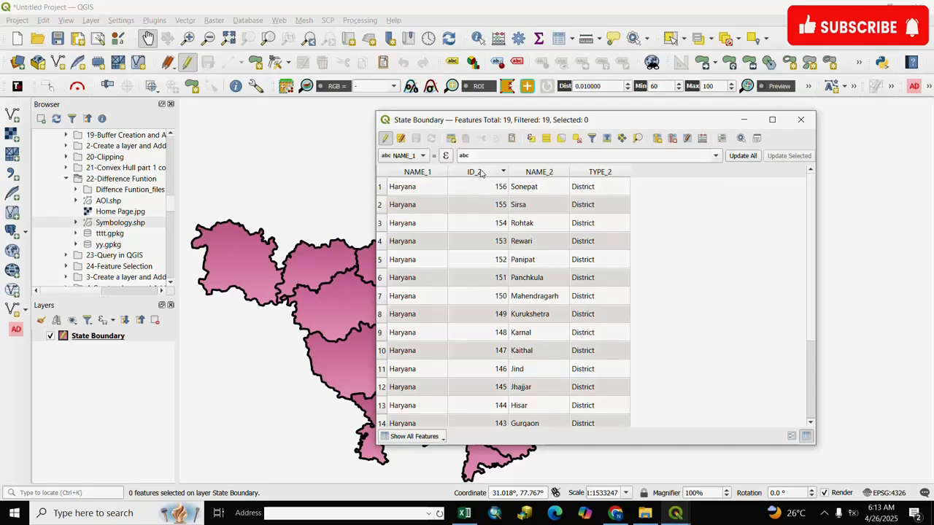
left_click(480, 173)
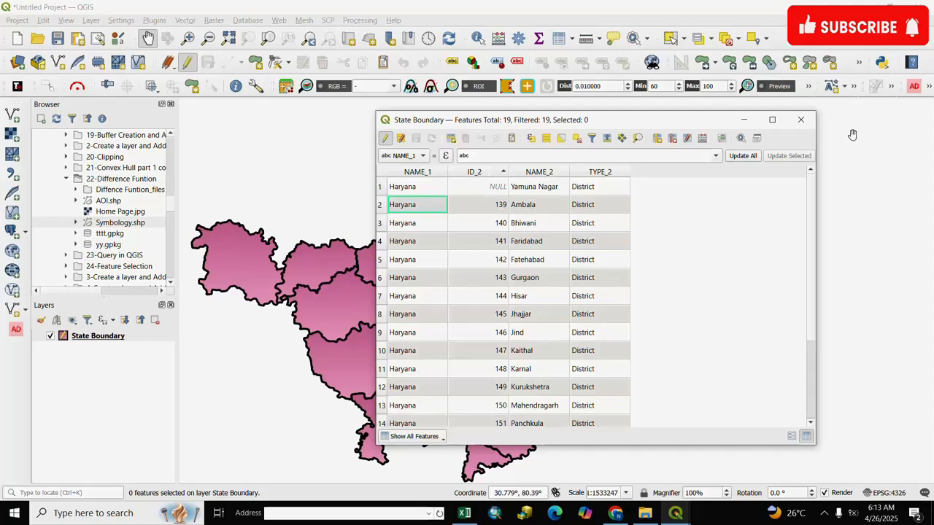
left_click(801, 120)
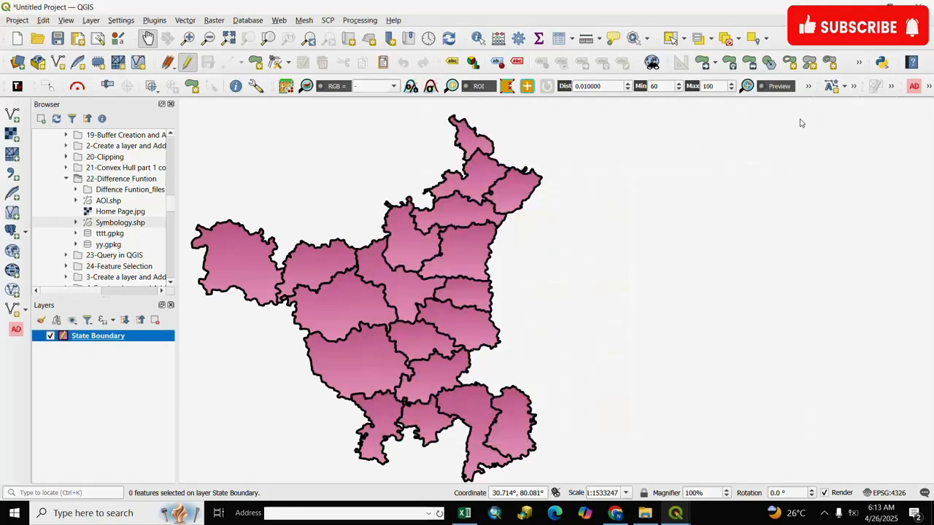
Select State Boundary features by value where ID_2 is equal to 139.
left_click(711, 41)
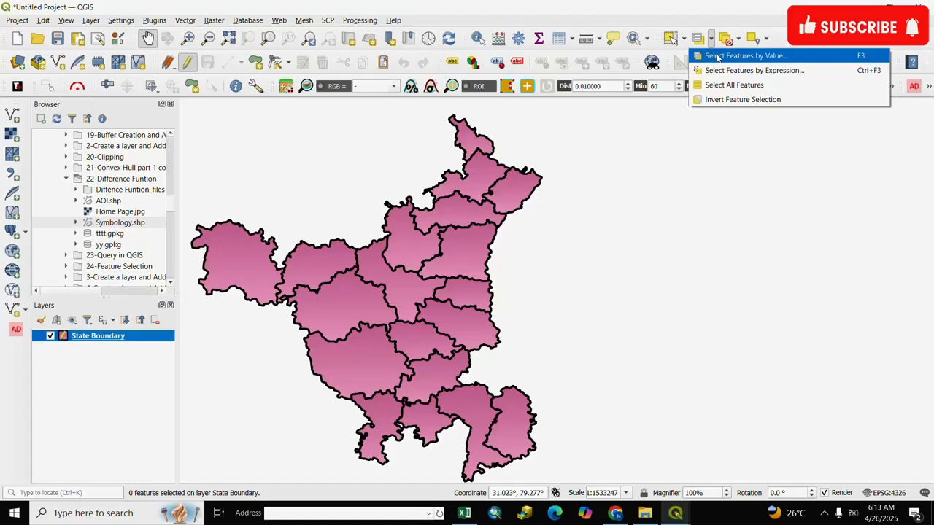
left_click(717, 57)
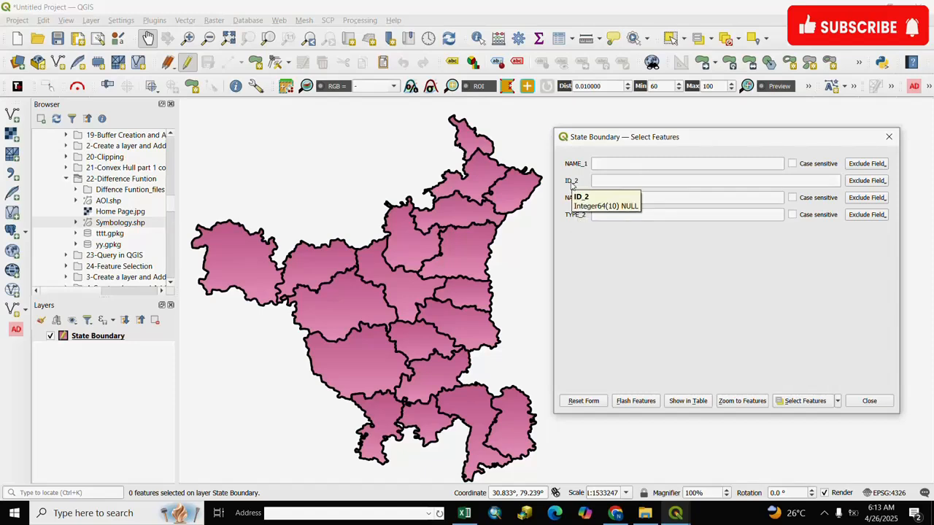
left_click(882, 183)
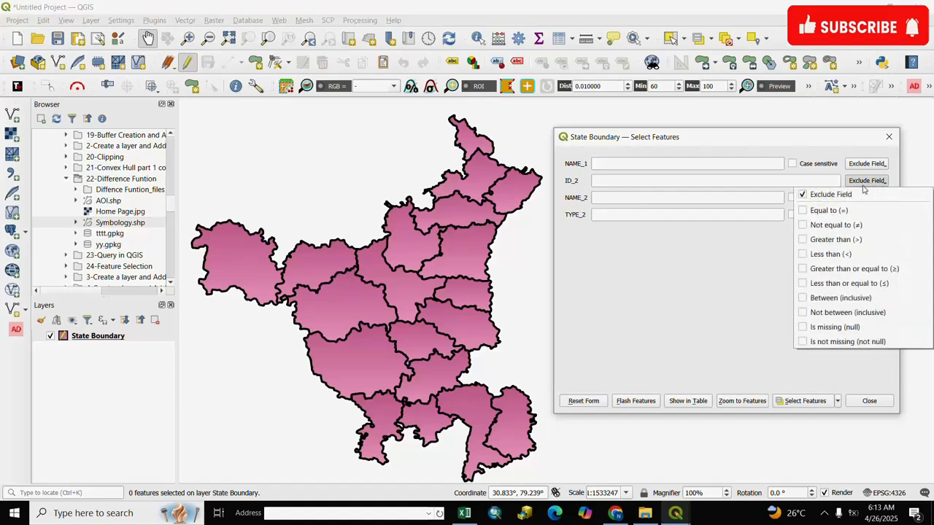
left_click(802, 212)
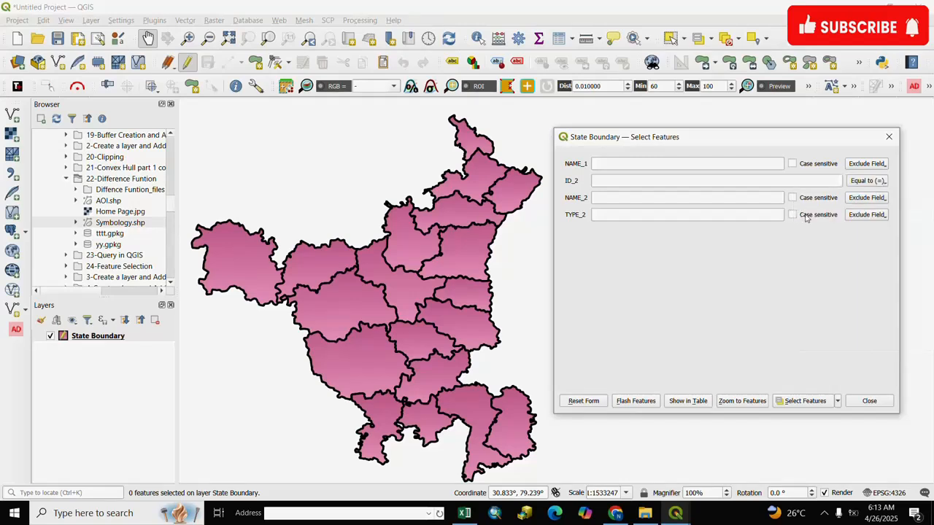
left_click(715, 181)
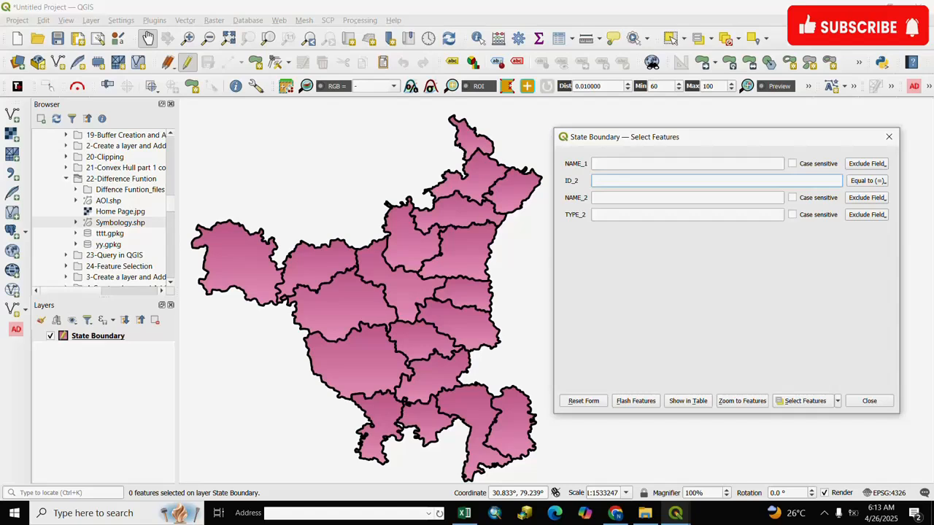
type("139")
left_click(805, 402)
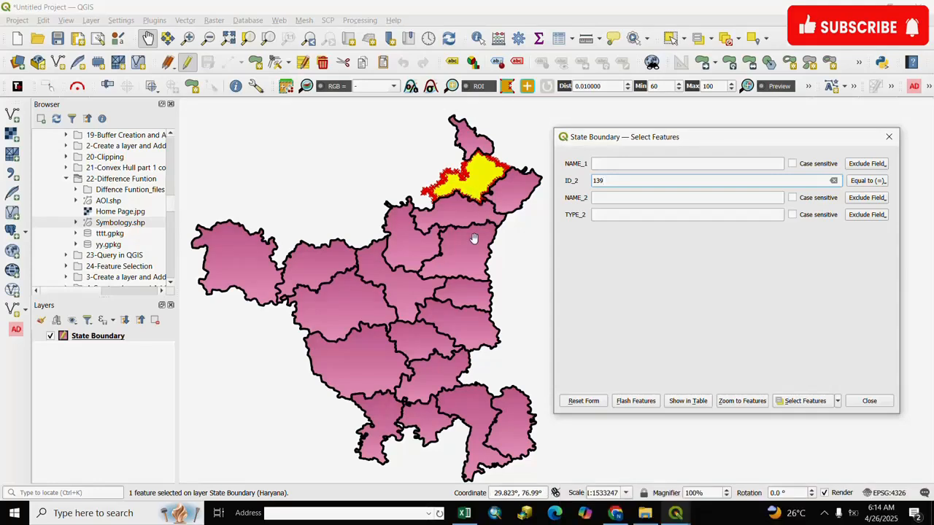
Clear the current selection and select the features whose ID_2 is not equal to 139.
left_click(727, 40)
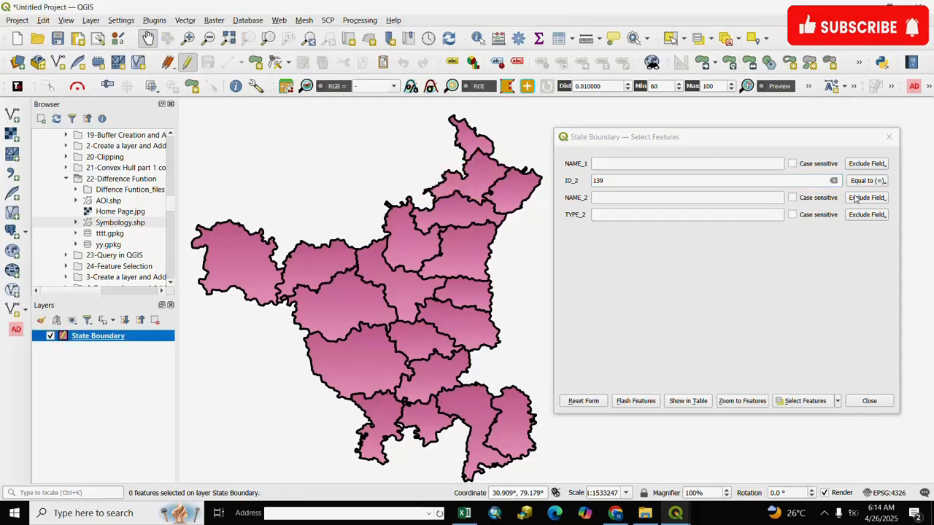
left_click(882, 183)
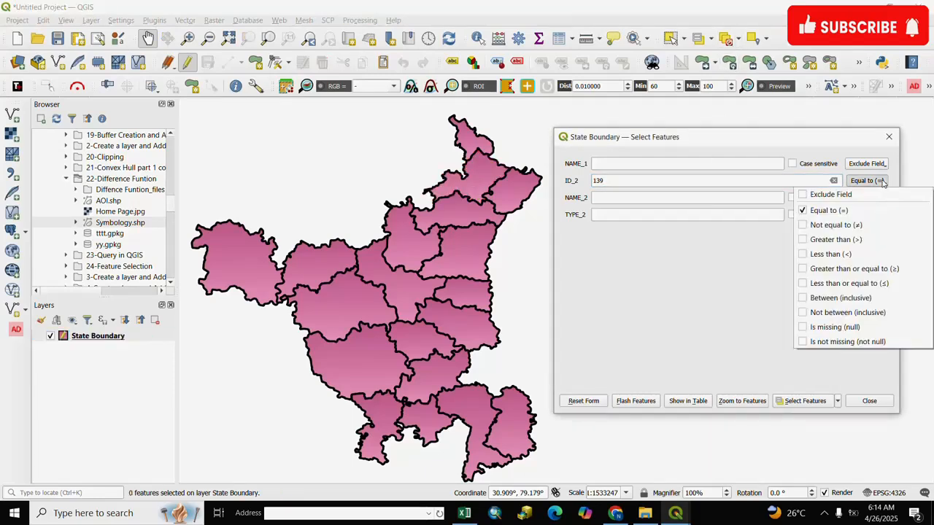
left_click(804, 226)
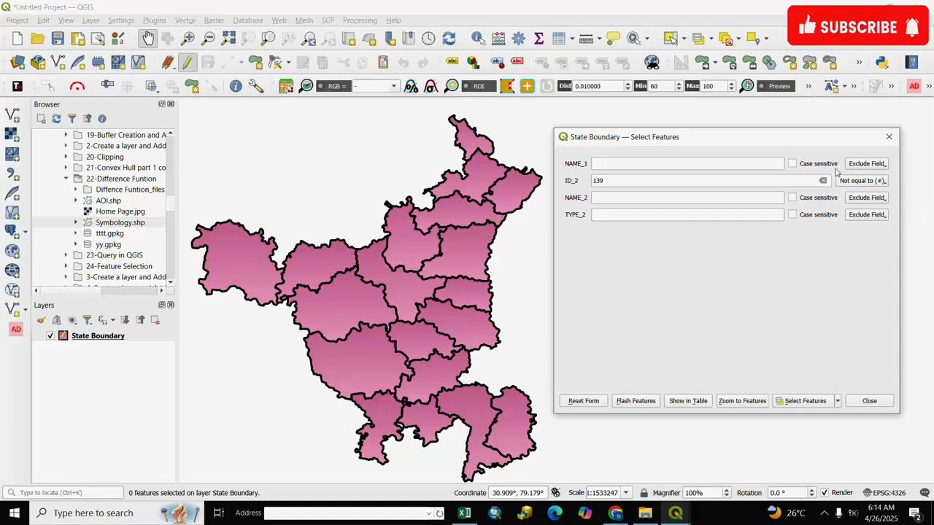
left_click(802, 402)
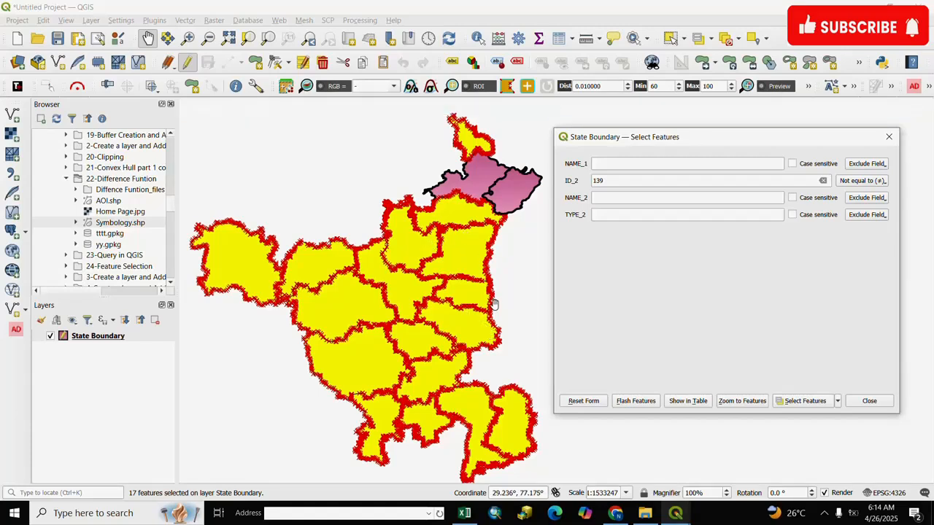
Deselect all features and select those with an ID_2 greater than 148.
left_click(727, 40)
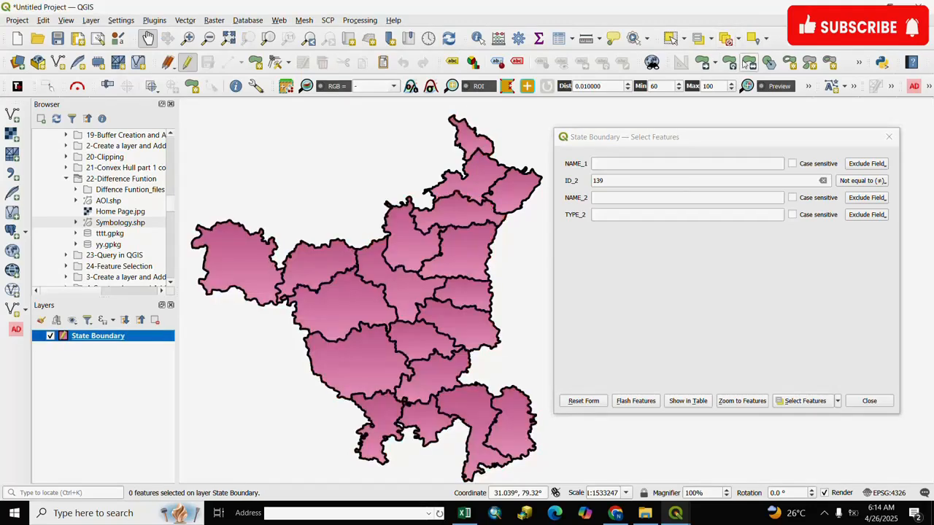
left_click(881, 181)
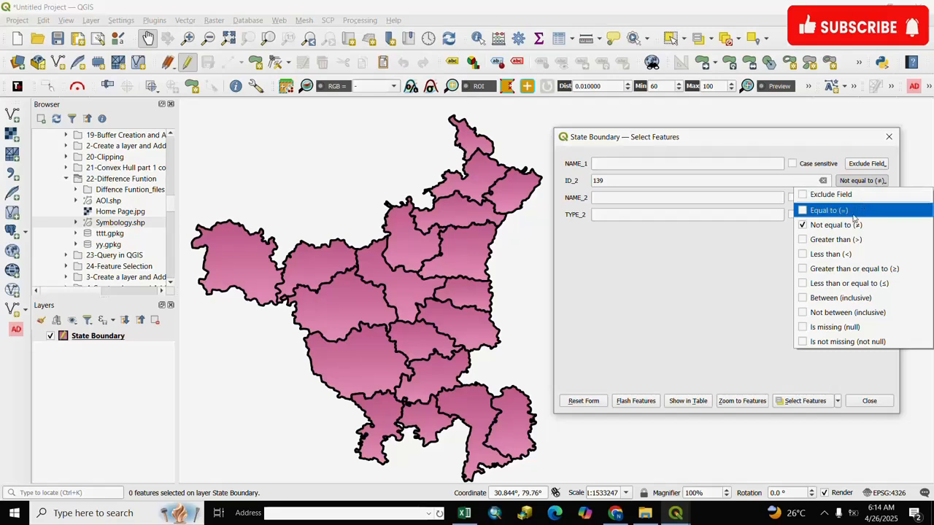
left_click(804, 242)
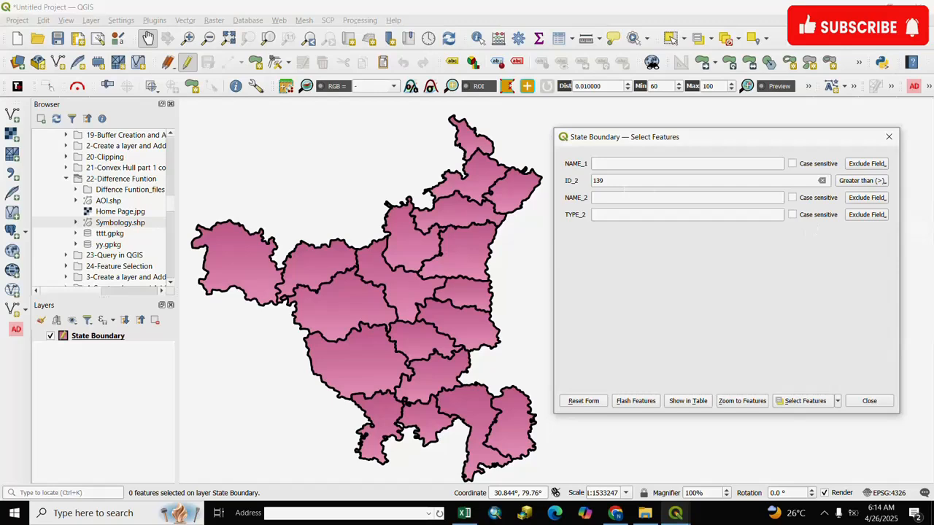
left_click(615, 181)
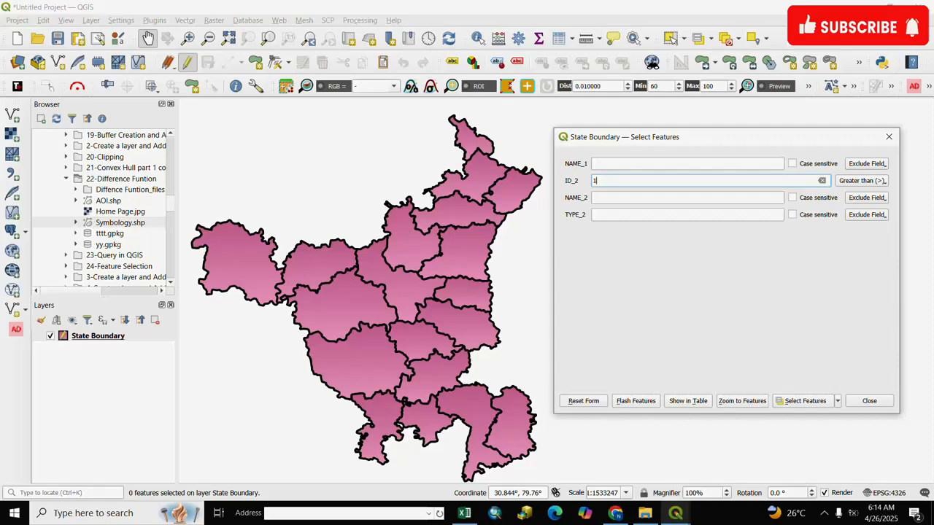
key("BackSpace")
type("1")
left_click(885, 182)
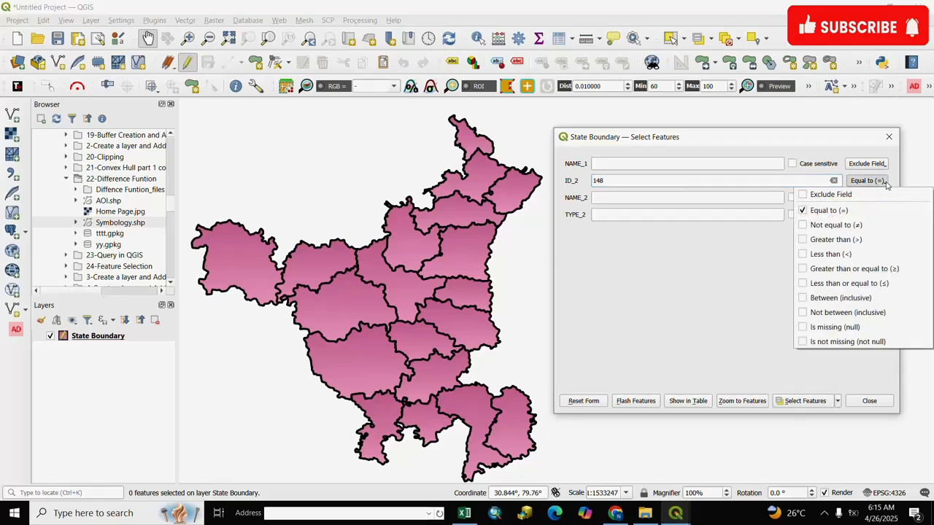
left_click(830, 243)
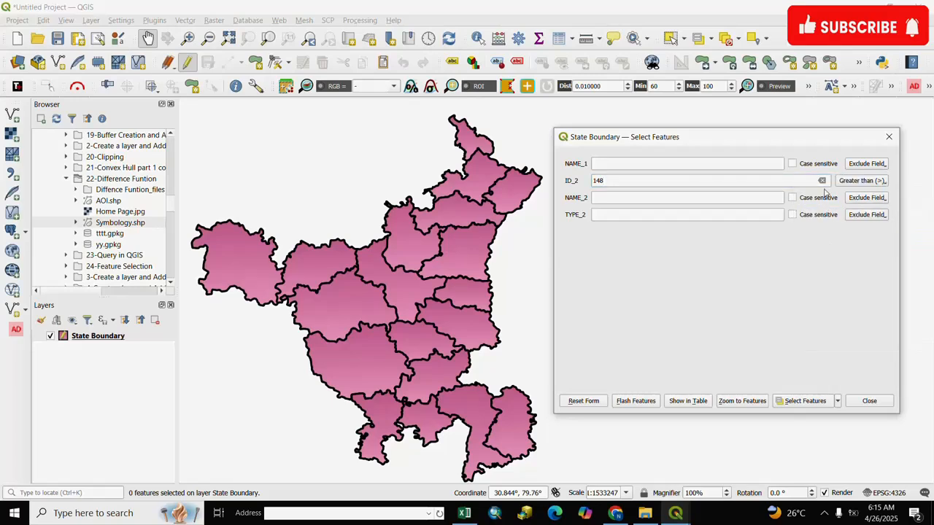
left_click(802, 402)
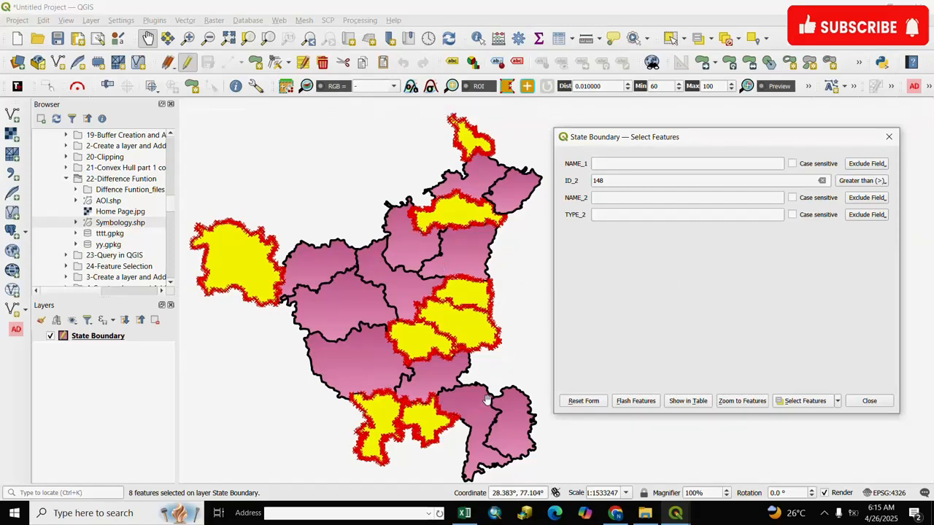
Clear the selection and select the features whose ID_2 is less than 149.
left_click(726, 38)
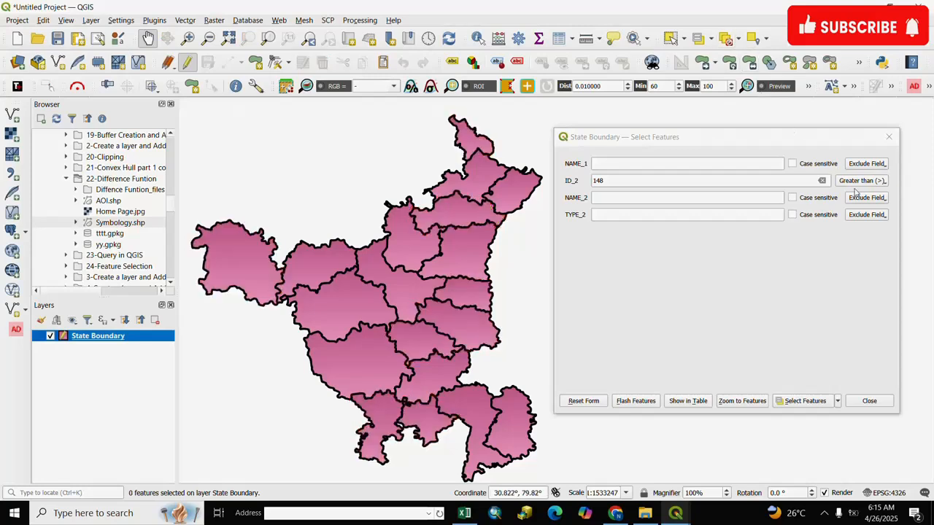
left_click(880, 182)
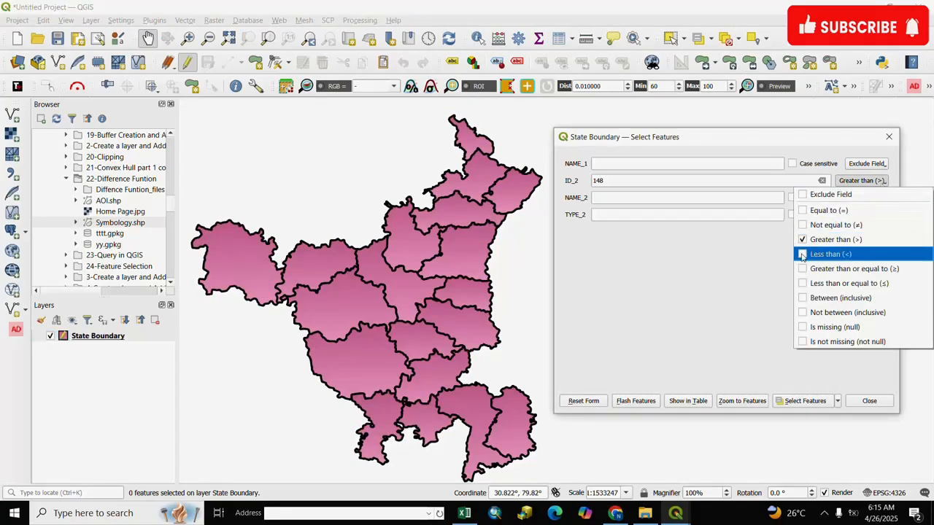
left_click(802, 255)
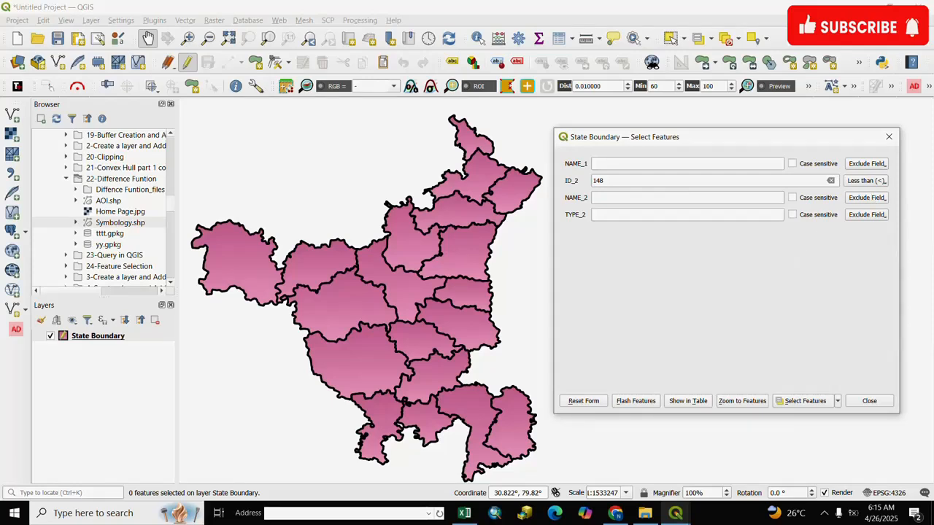
double_click(598, 181)
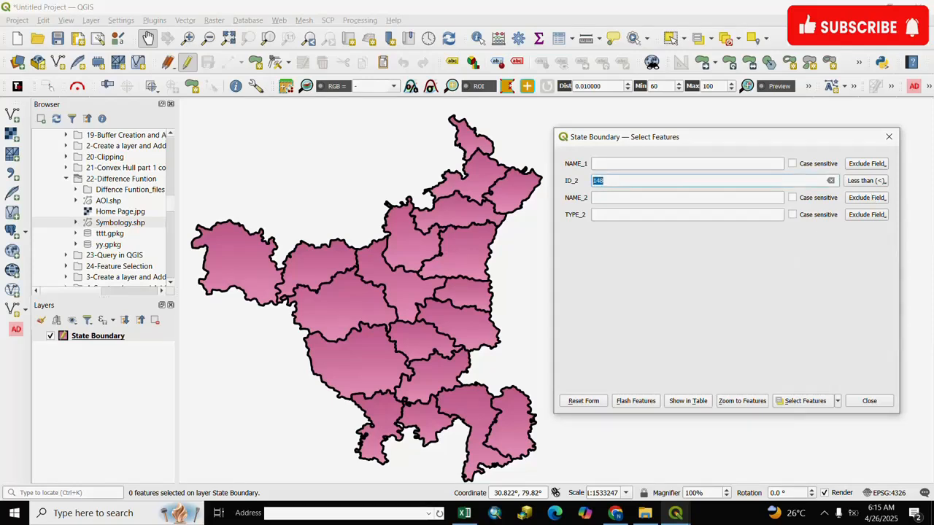
type("1")
left_click(884, 181)
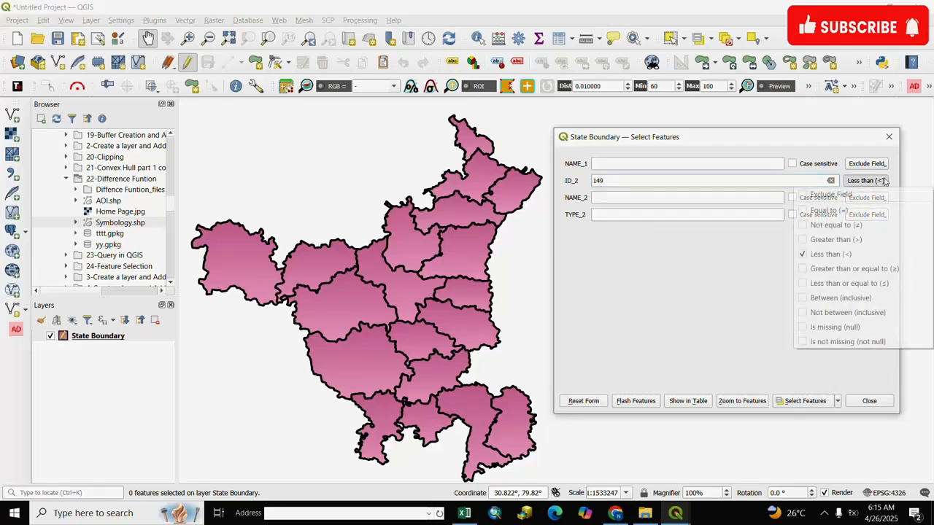
left_click(721, 269)
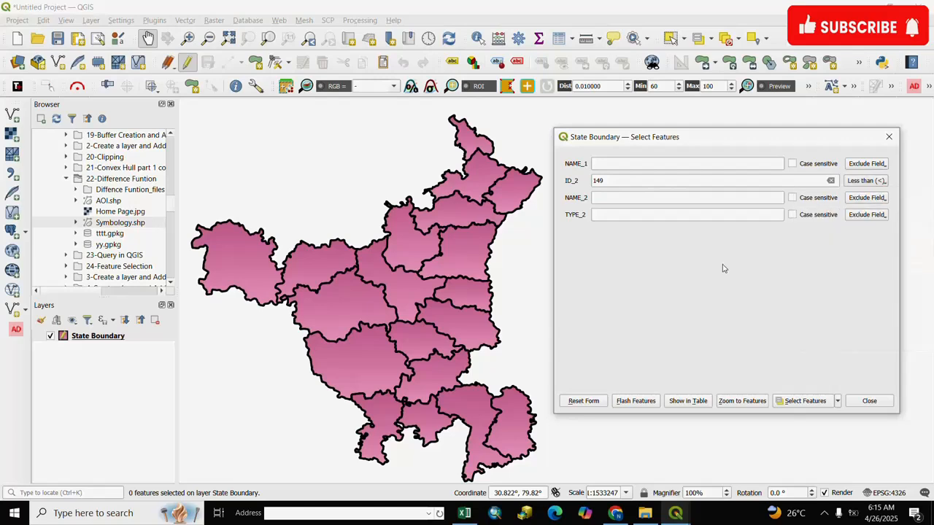
left_click(797, 403)
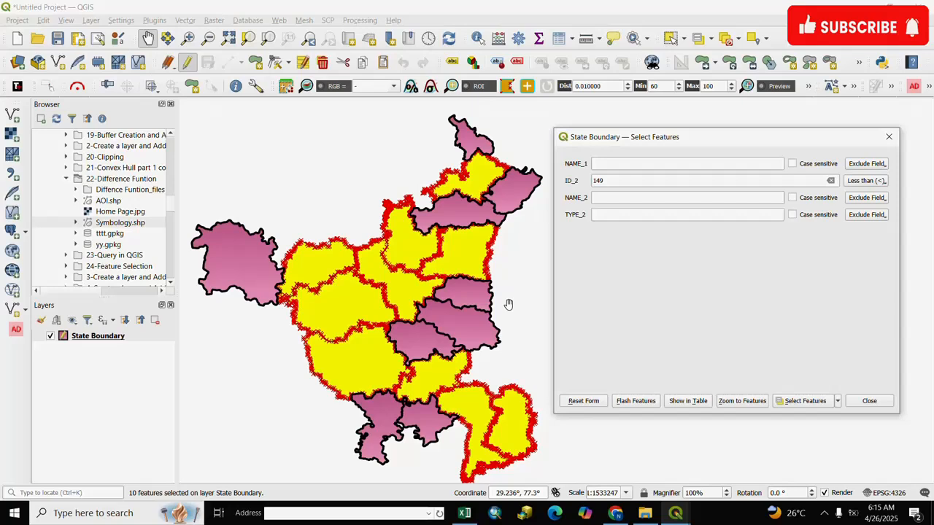
Clear the current selection and select the State Boundary features whose ID_2 is greater than or equal to 150.
left_click(727, 39)
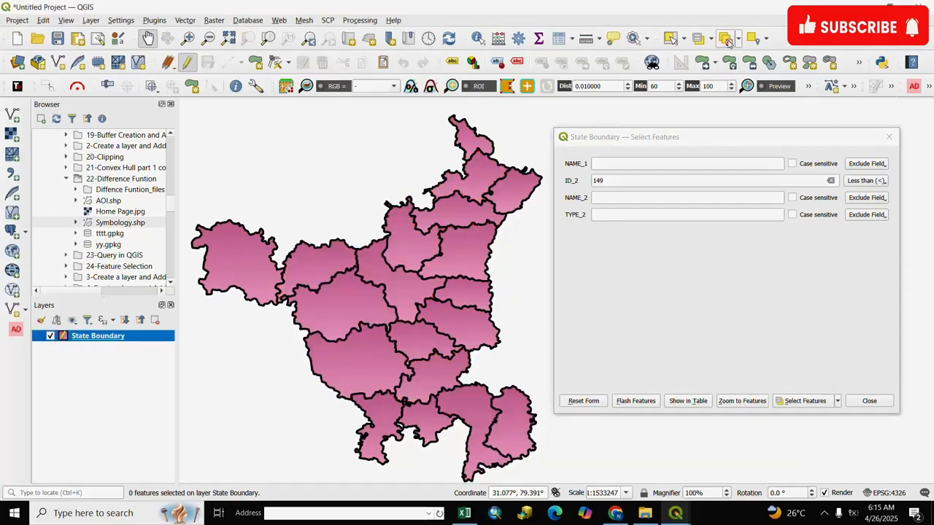
left_click(884, 184)
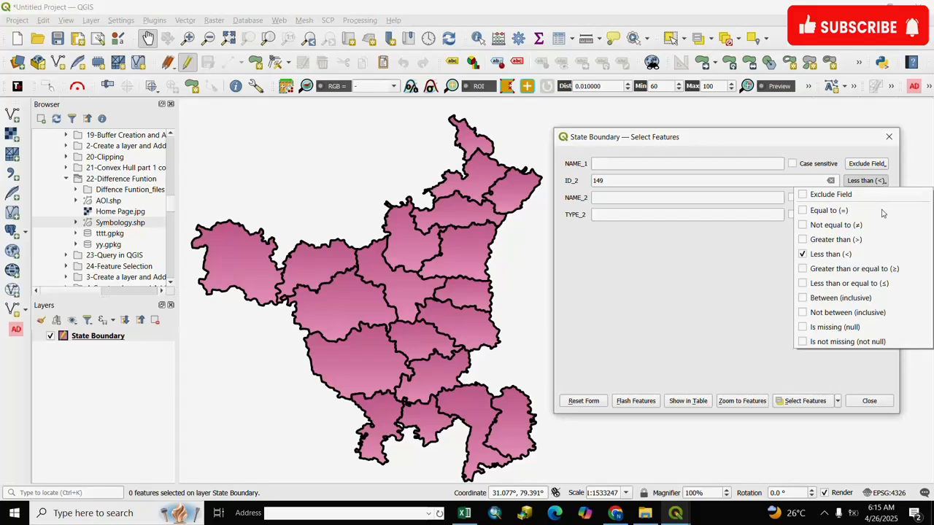
left_click(803, 269)
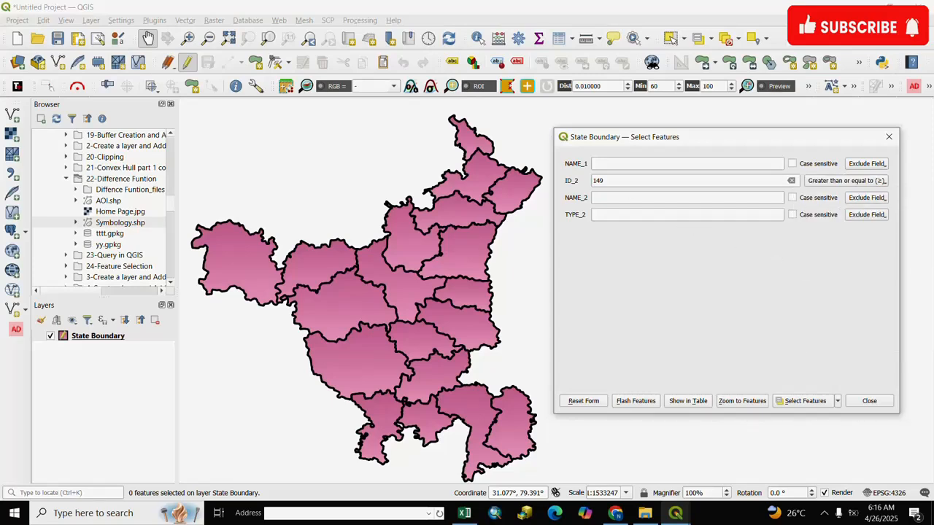
left_click(607, 180)
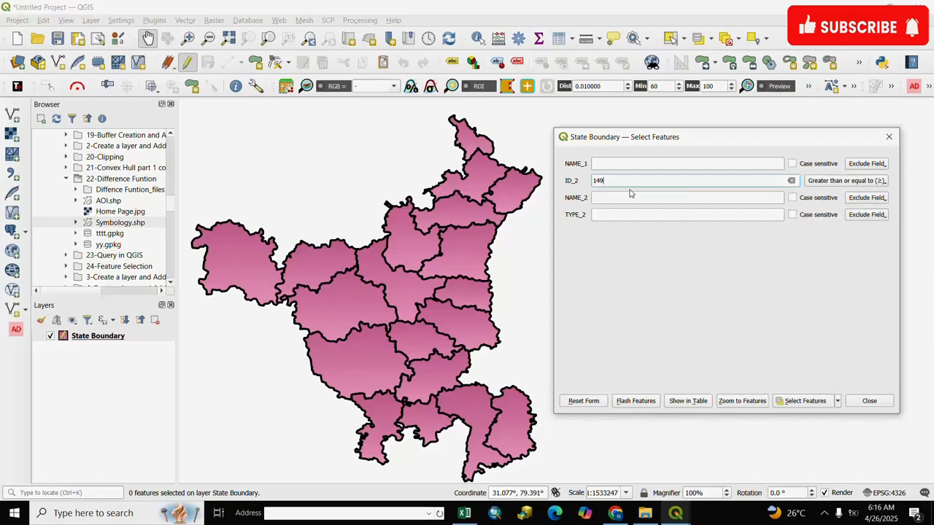
key("BackSpace")
left_click(884, 183)
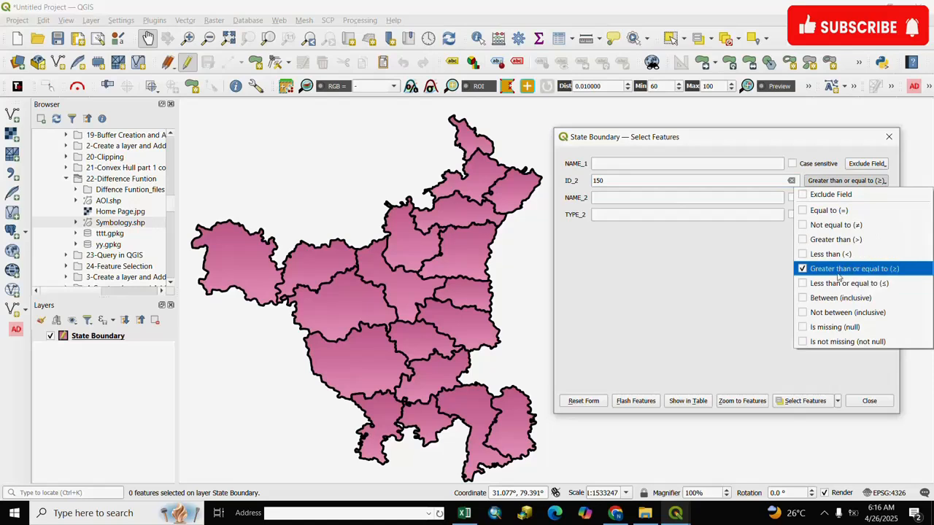
left_click(732, 253)
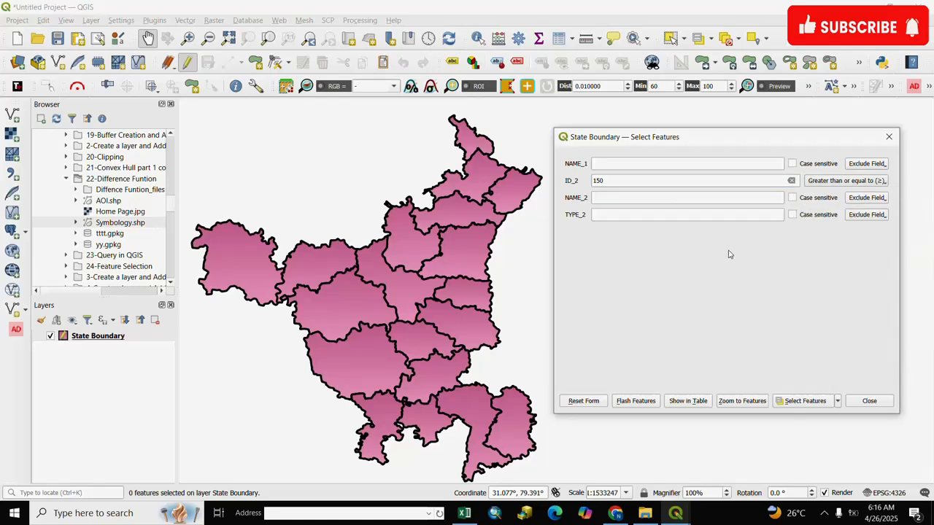
left_click(798, 404)
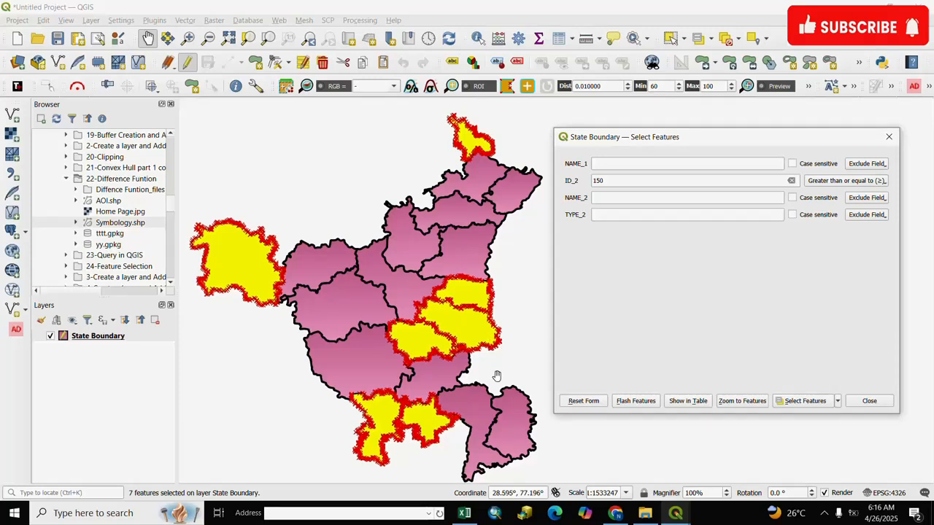
Deselect all features and select those with an ID_2 less than or equal to 151.
left_click(730, 42)
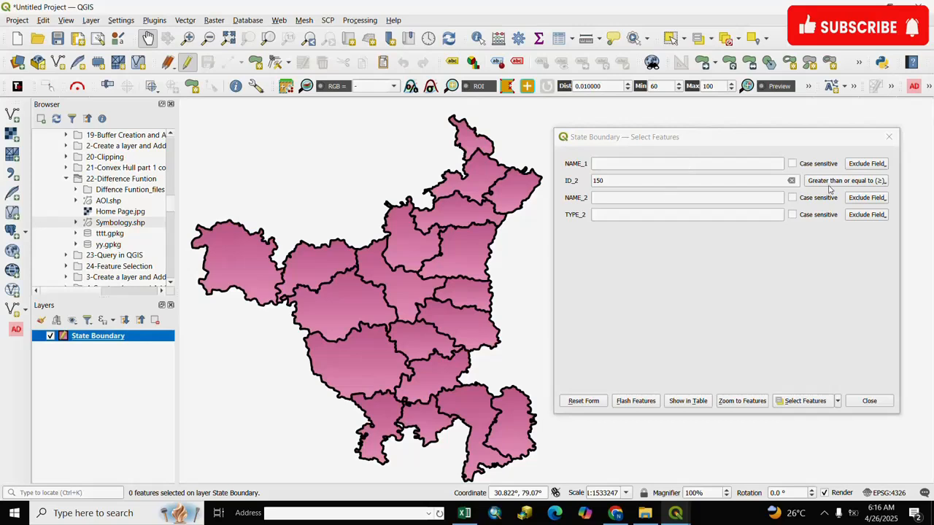
left_click(881, 182)
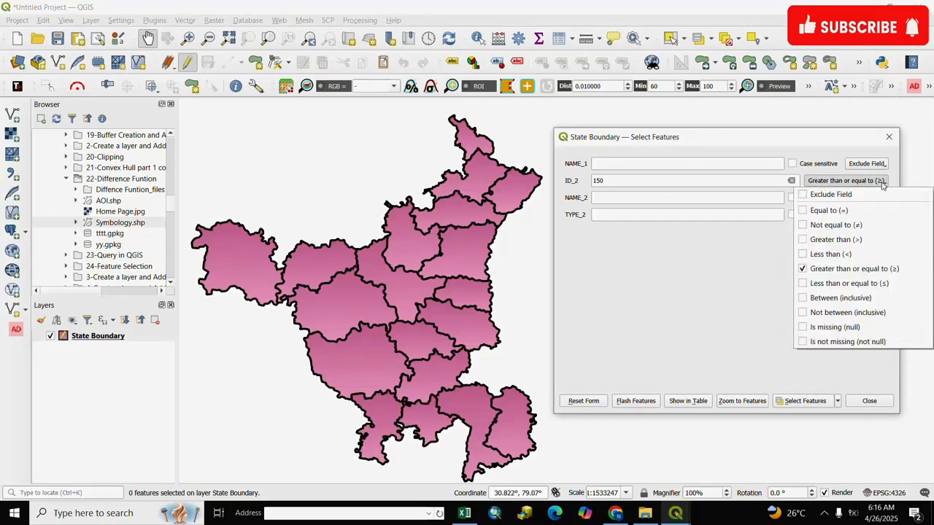
left_click(804, 287)
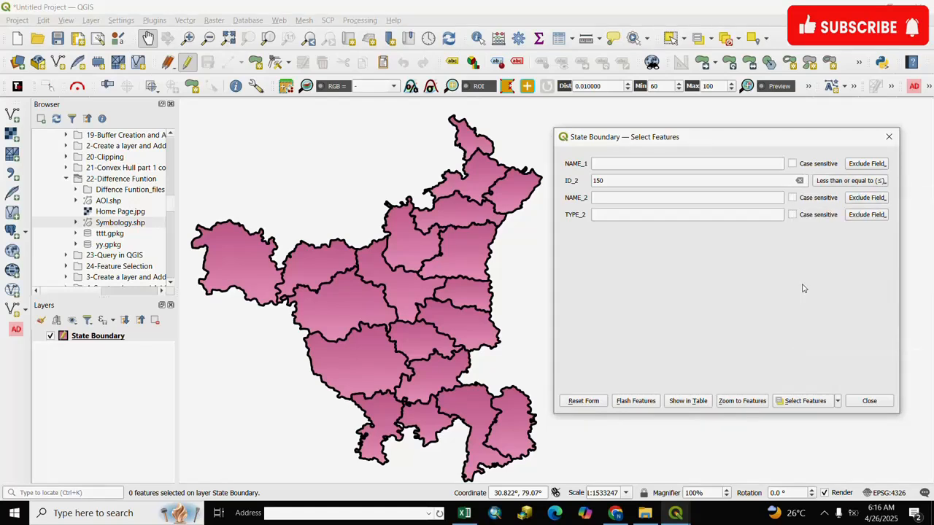
left_click(700, 180)
type("1")
left_click(881, 184)
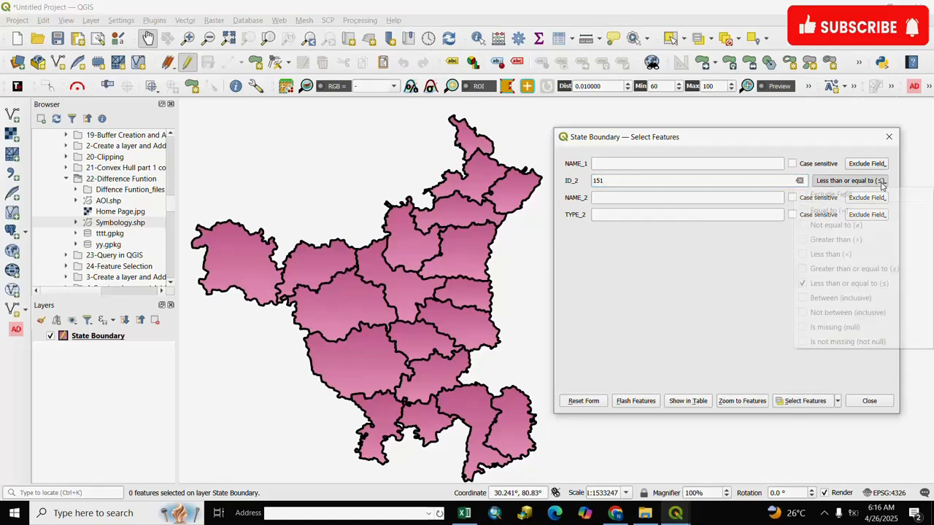
left_click(845, 285)
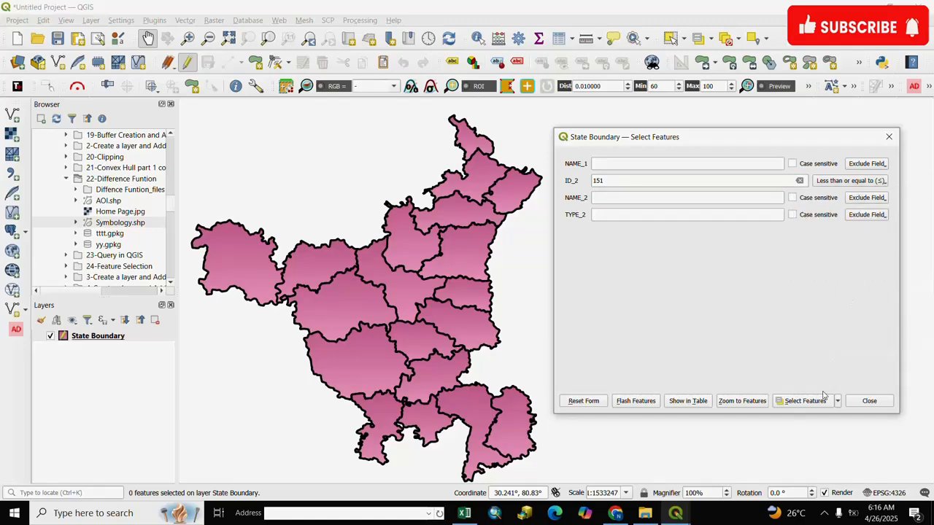
left_click(801, 403)
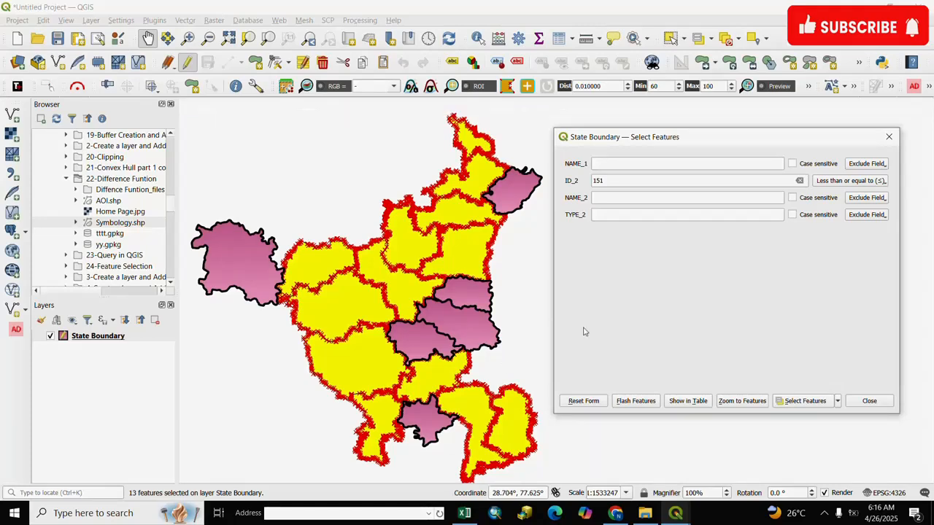
Clear the selection and select the features whose ID_2 is between 139 and 149, inclusive.
left_click(727, 41)
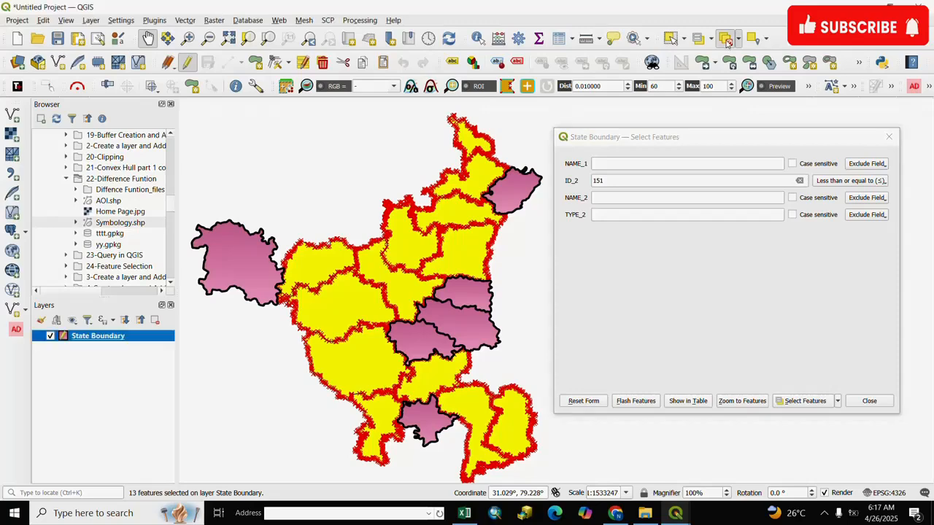
left_click(884, 181)
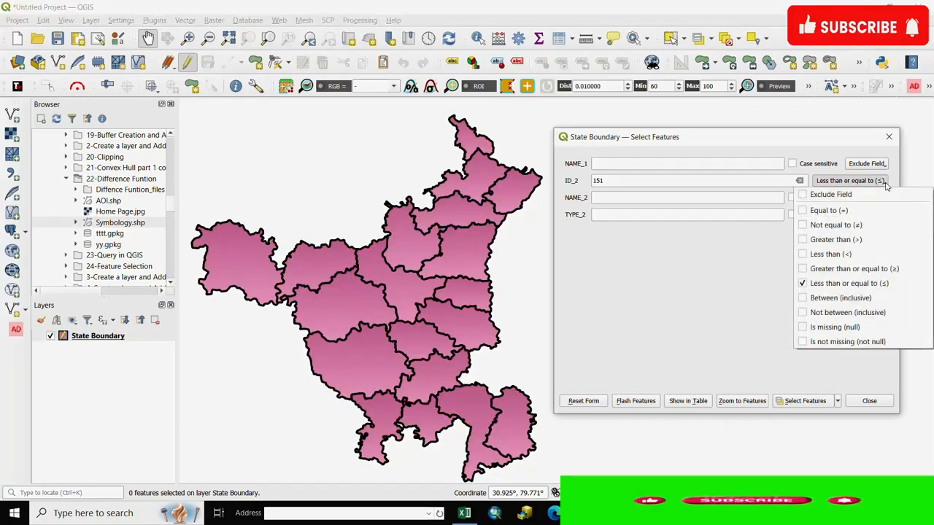
left_click(814, 300)
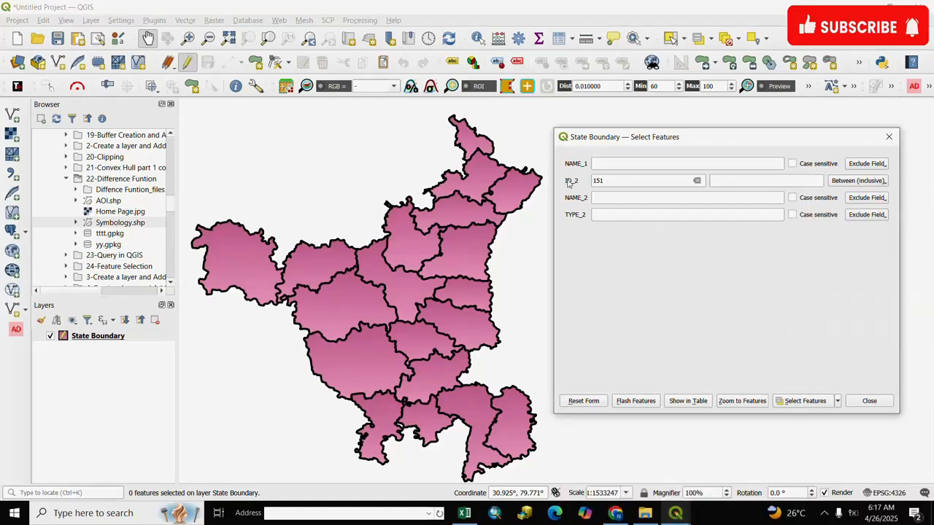
left_click(603, 180)
key("BackSpace")
key("BackSpace")
type("3")
left_click(718, 181)
type("1")
left_click(806, 402)
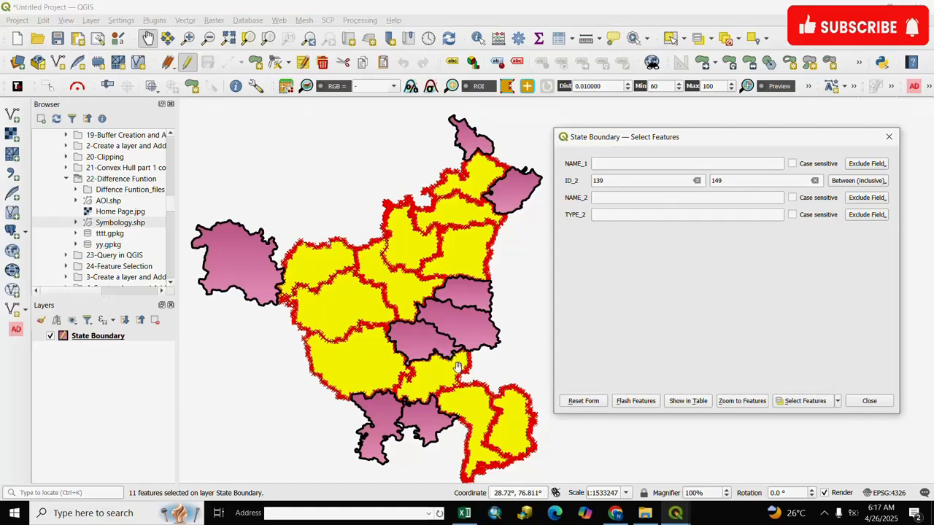
Deselect all features and select those whose ID_2 is not between 139 and 149, inclusive.
left_click(726, 41)
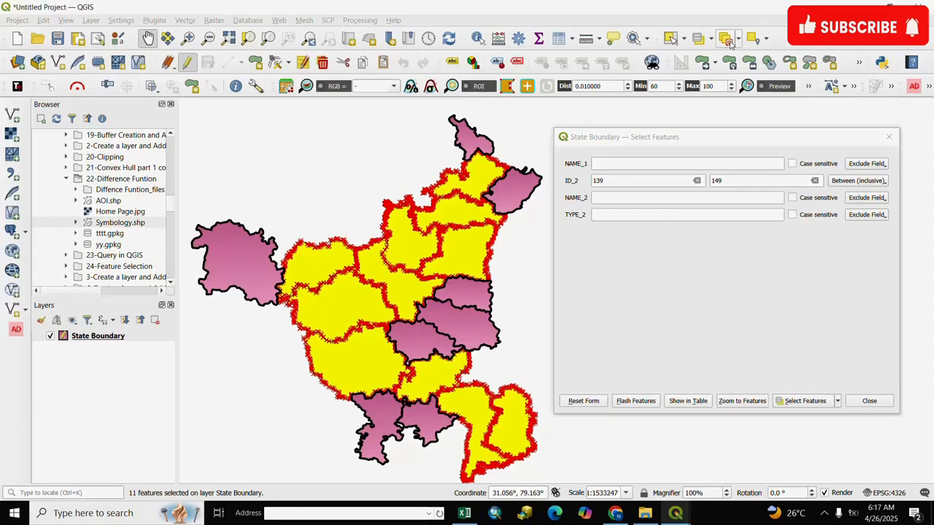
left_click(885, 184)
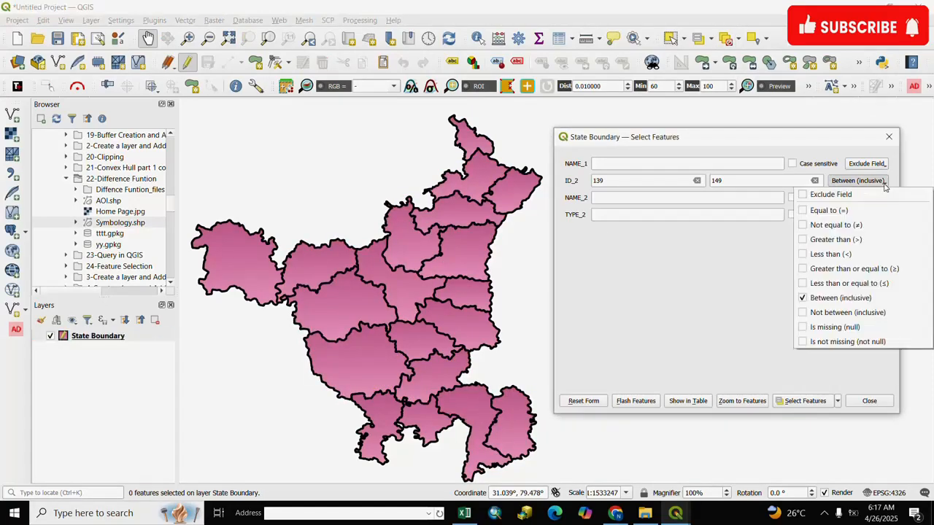
left_click(804, 314)
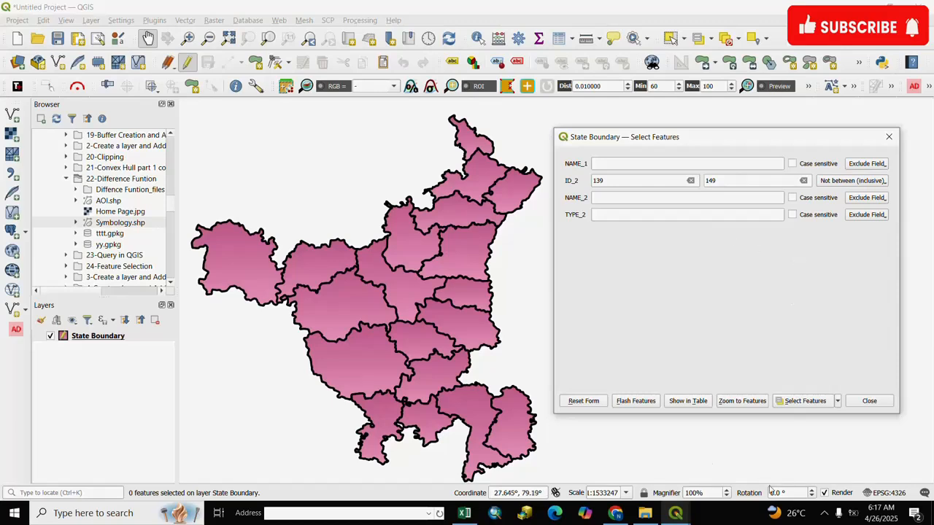
left_click(797, 407)
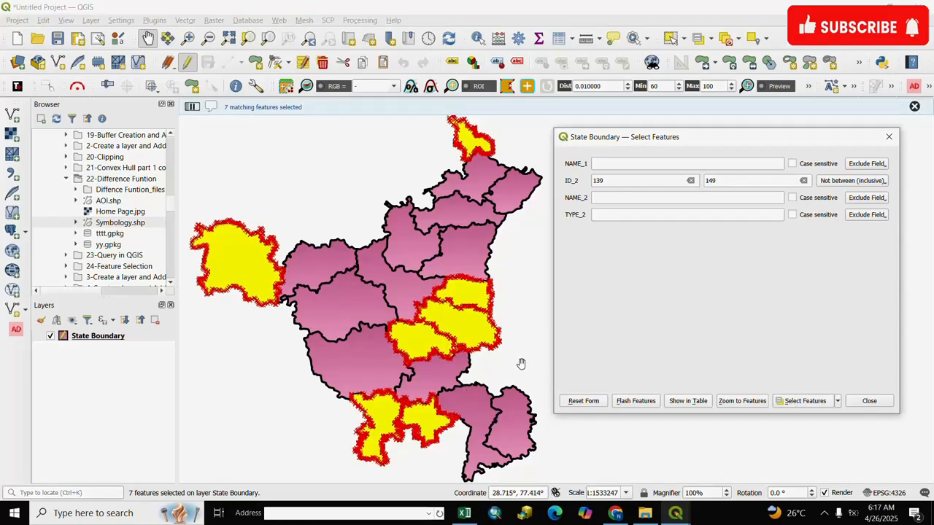
Clear the selection and select the features whose ID_2 value is missing (null).
left_click(727, 40)
left_click(885, 183)
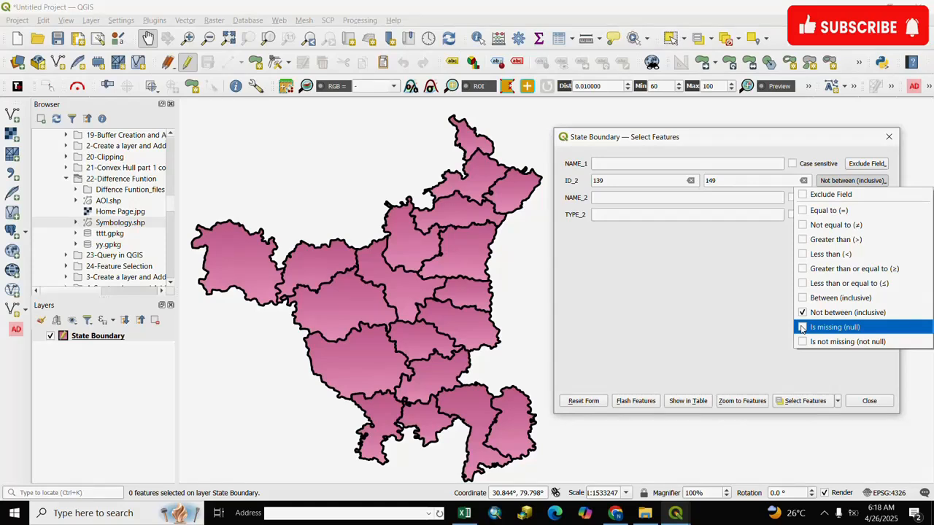
left_click(802, 328)
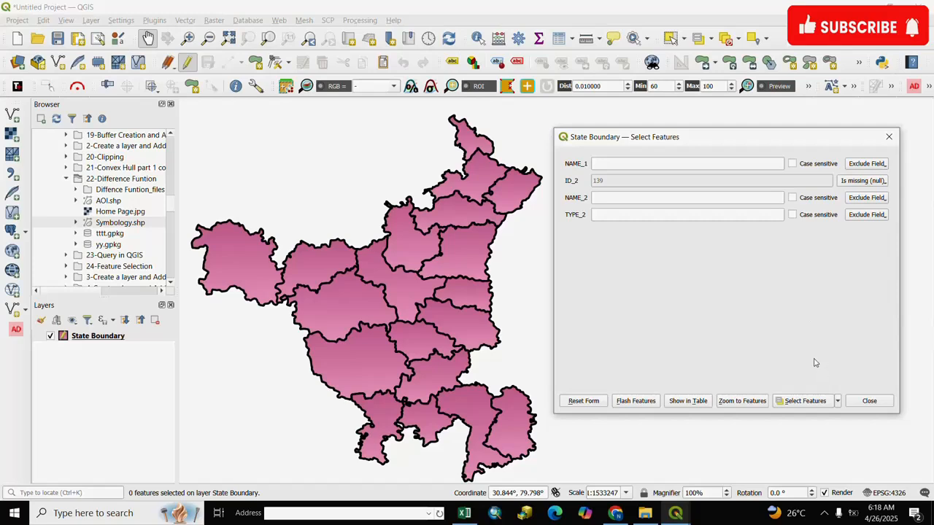
left_click(802, 406)
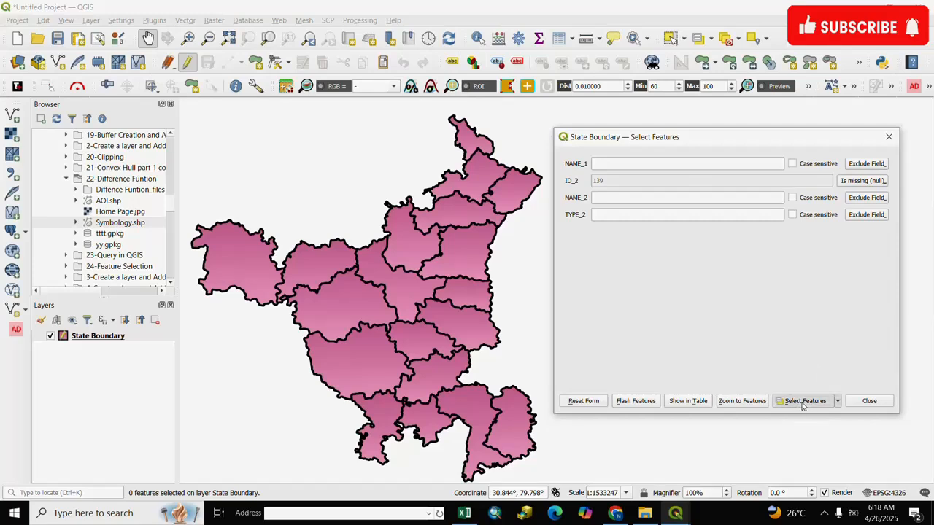
mouse_move(513, 242)
left_mouse_down()
mouse_move(507, 252)
mouse_move(514, 249)
left_mouse_up()
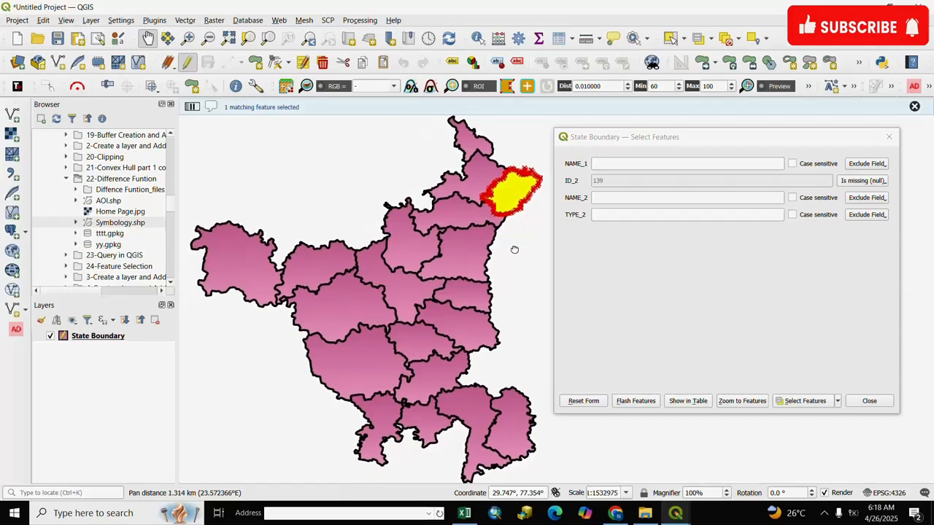
Change the ID_2 condition to is not missing (not null) and select the matching features.
left_click(878, 182)
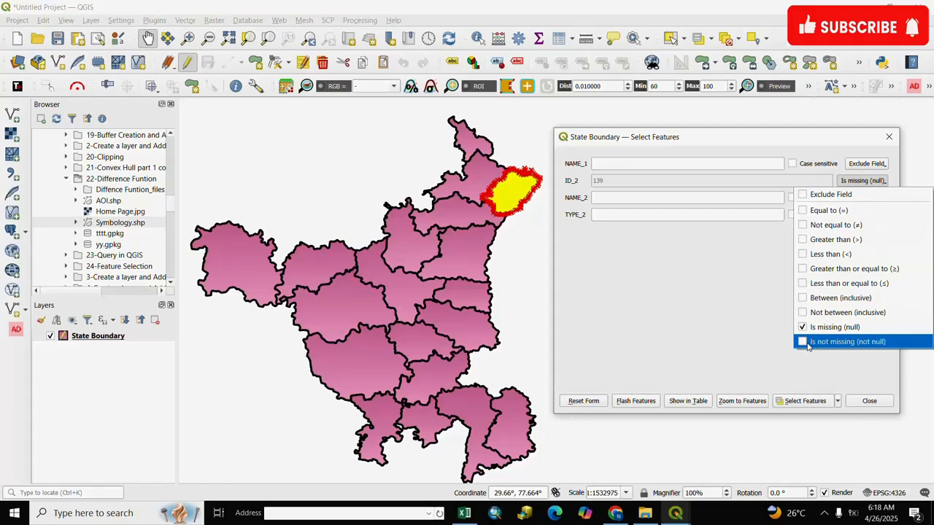
left_click(808, 343)
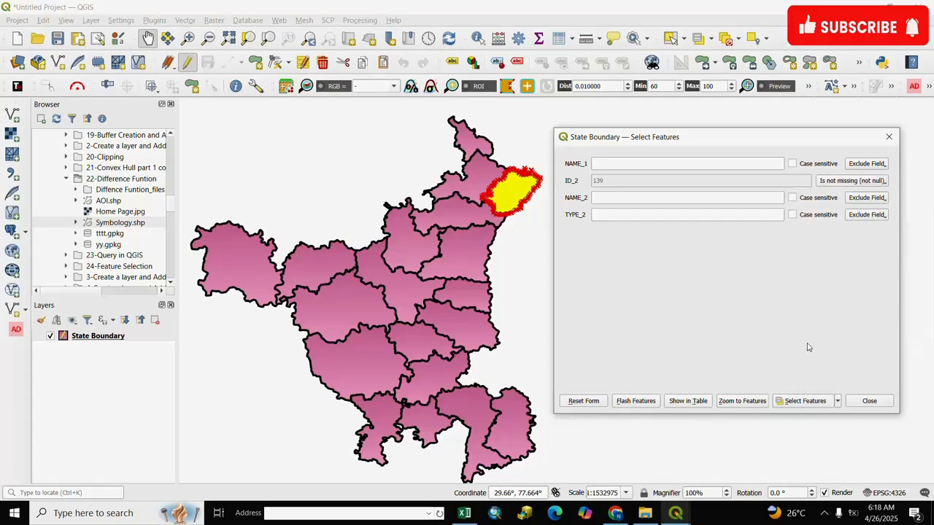
left_click(799, 402)
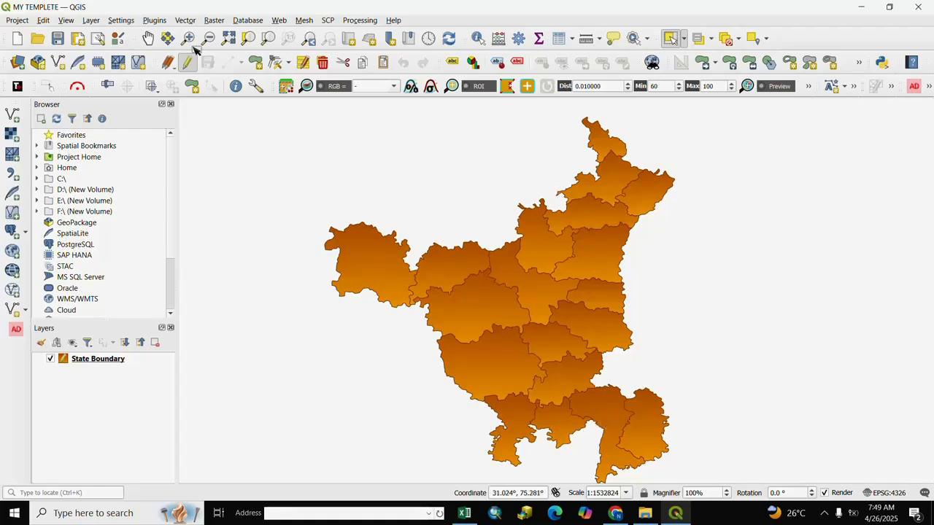
Save the project under the new name MY TEMPLETE_1 in D:\You Tube\QGIS VIDEOS\25- Save And Export Data.
left_click(13, 22)
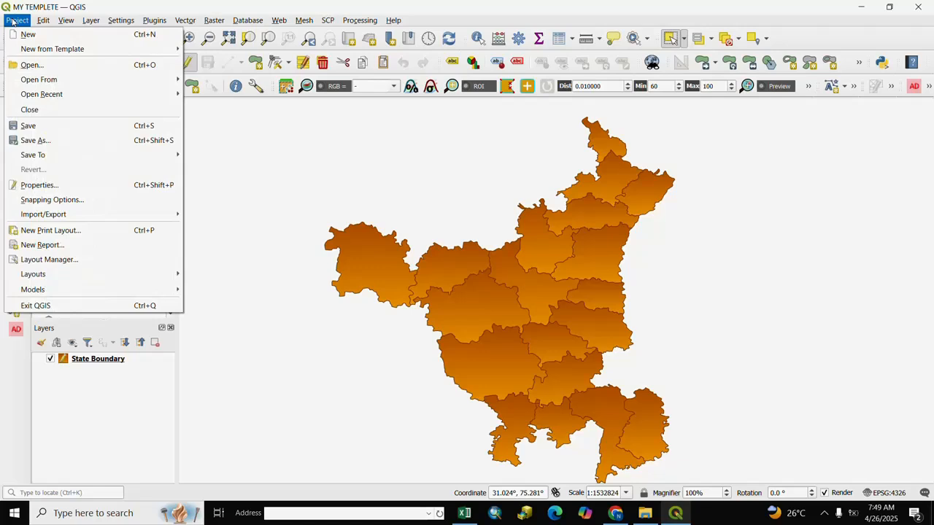
left_click(38, 141)
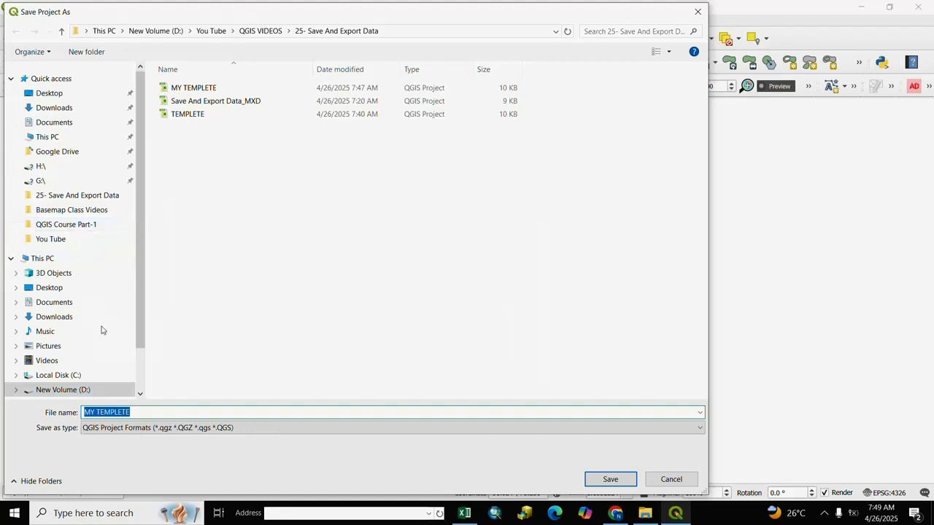
scroll(109, 339, "down", 2)
left_click(87, 338)
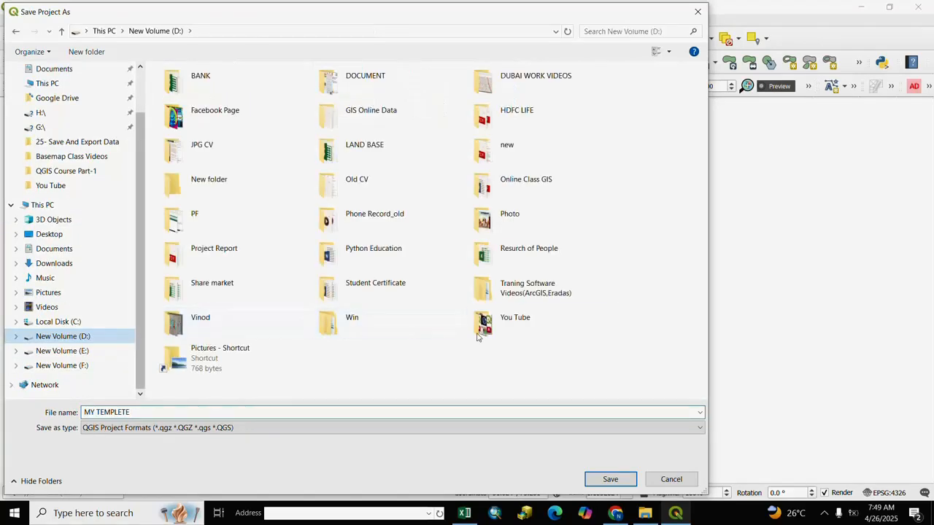
double_click(491, 323)
double_click(325, 198)
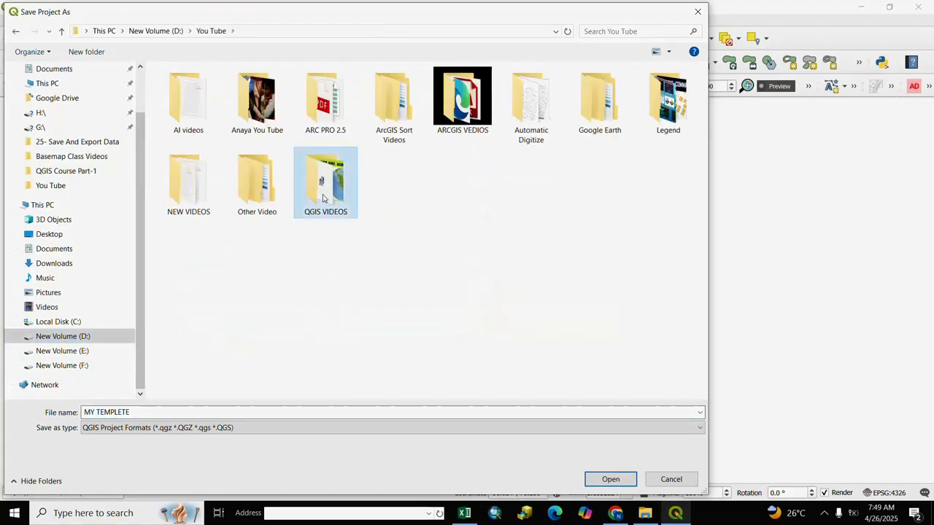
scroll(325, 198, "down", 3)
double_click(267, 264)
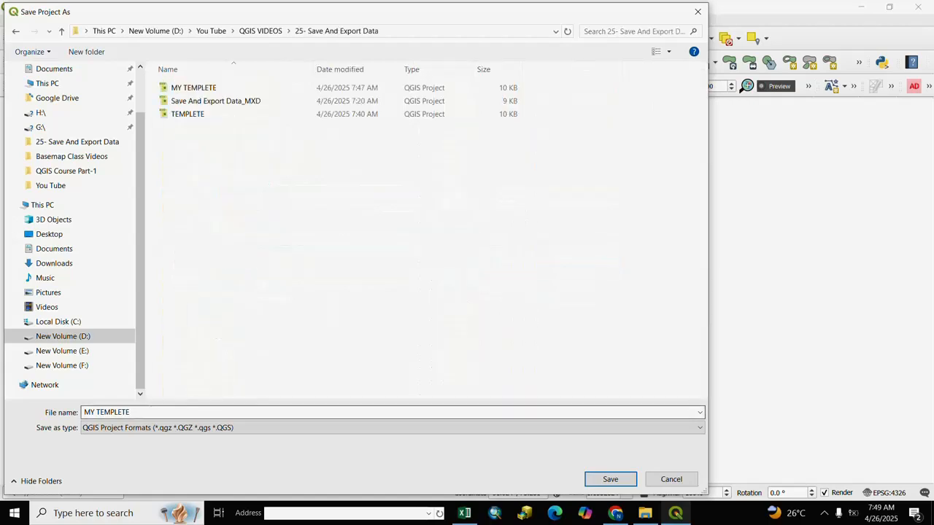
left_click(134, 413)
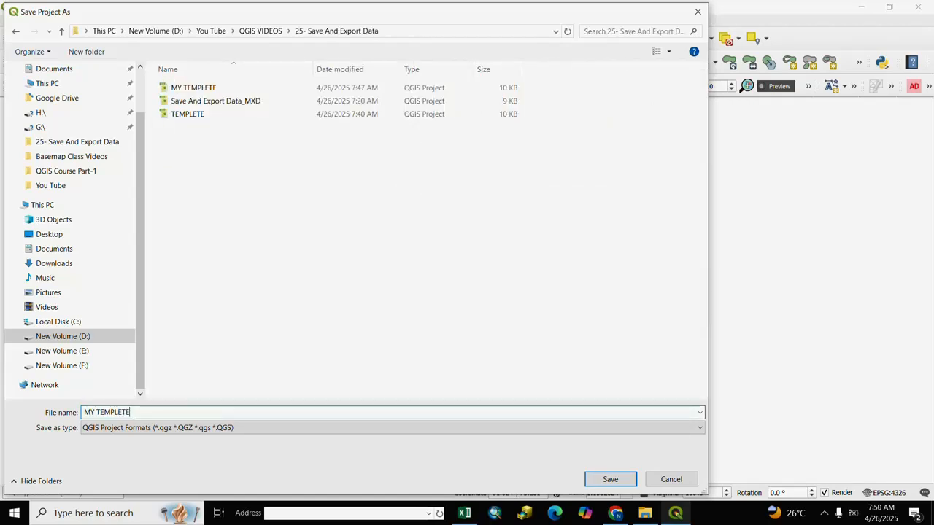
type("_1")
left_click(614, 483)
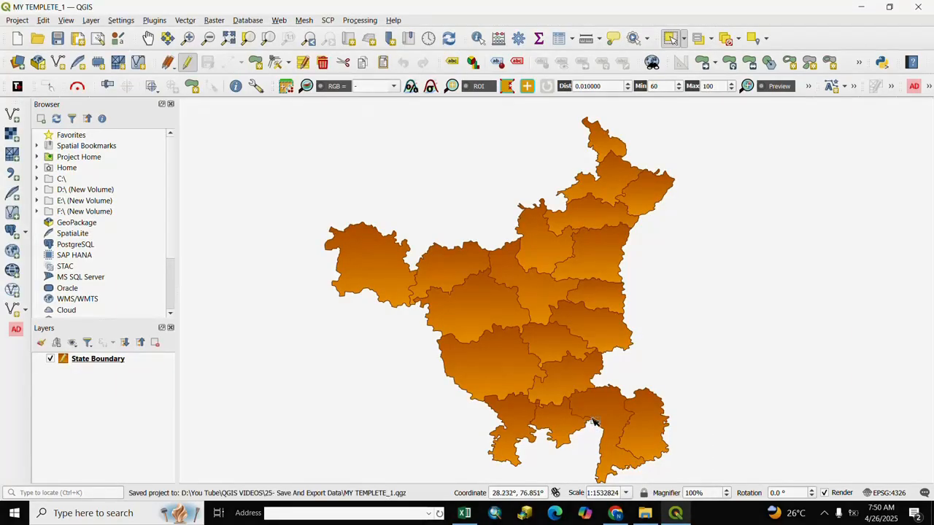
Switch to File Explorer, check for the MY TEMPLETE_1 project in the 25- Save And Export Data folder, and return to QGIS.
left_click(642, 515)
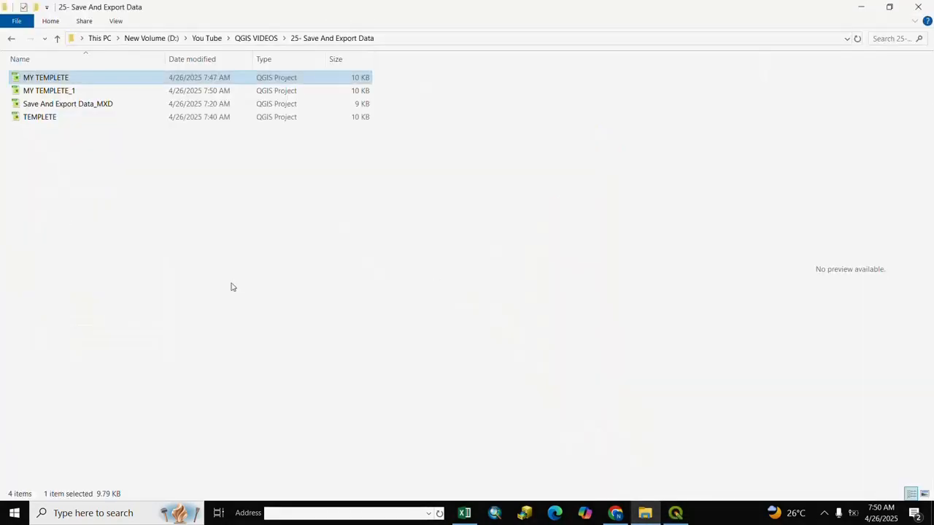
left_click(224, 284)
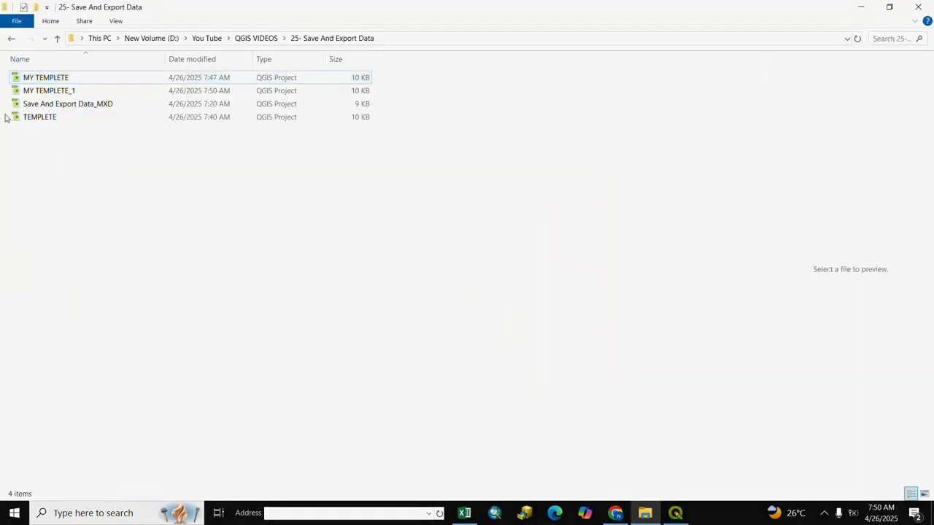
left_click(60, 95)
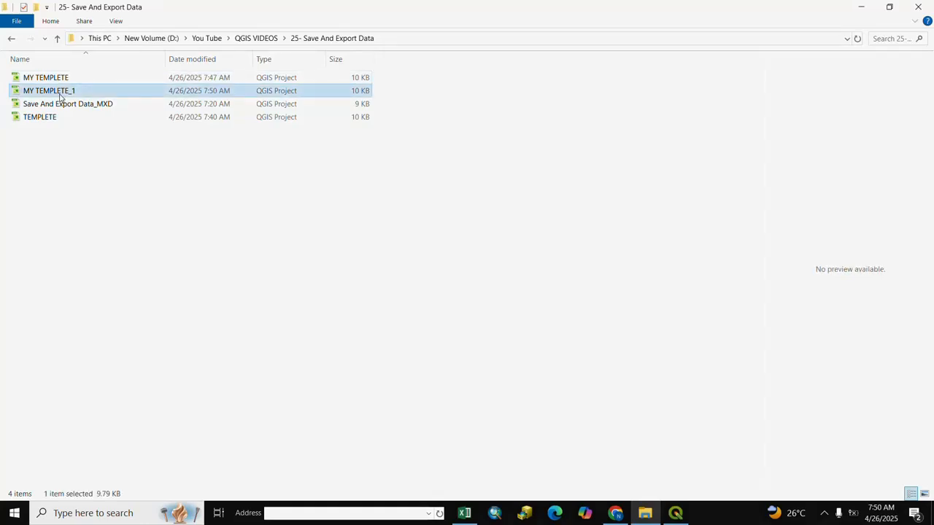
left_click(676, 514)
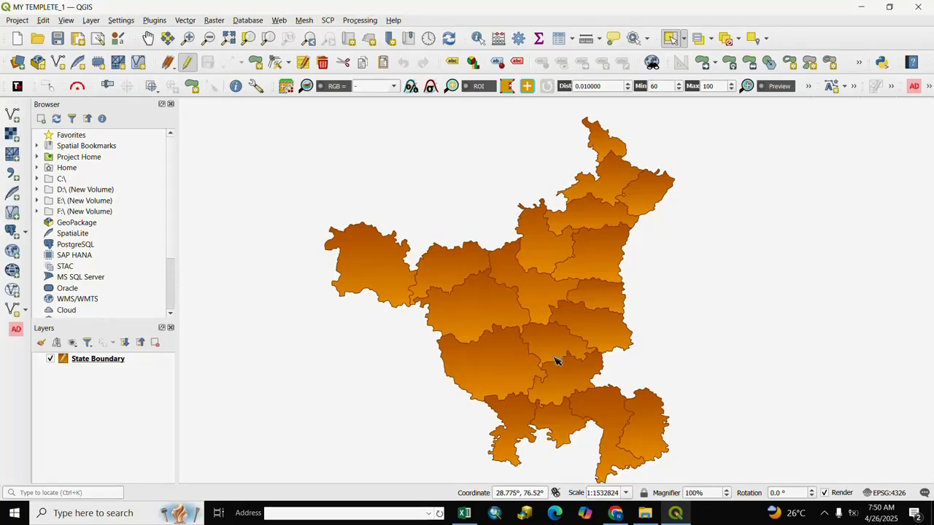
Digitize a new polygon along the western edge of State Boundary, leave its attributes NULL, and save the layer edits.
left_click(188, 63)
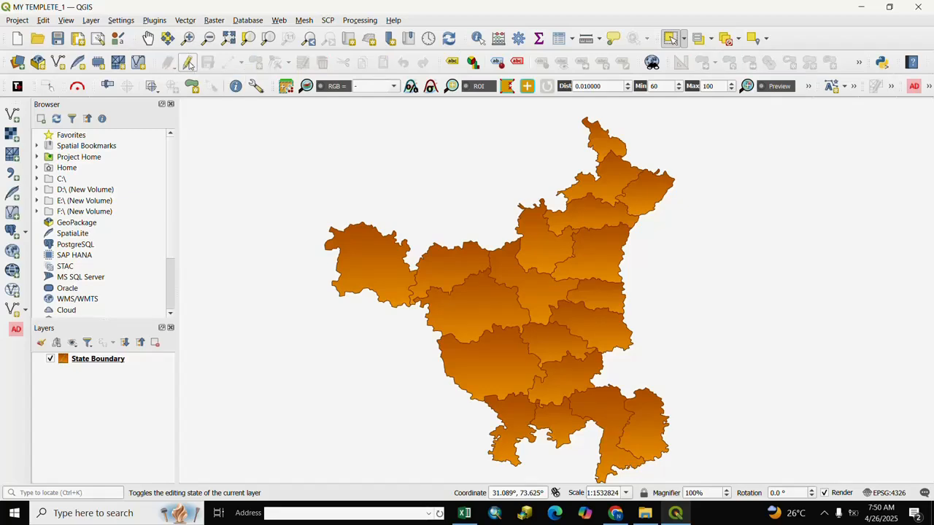
left_click(188, 63)
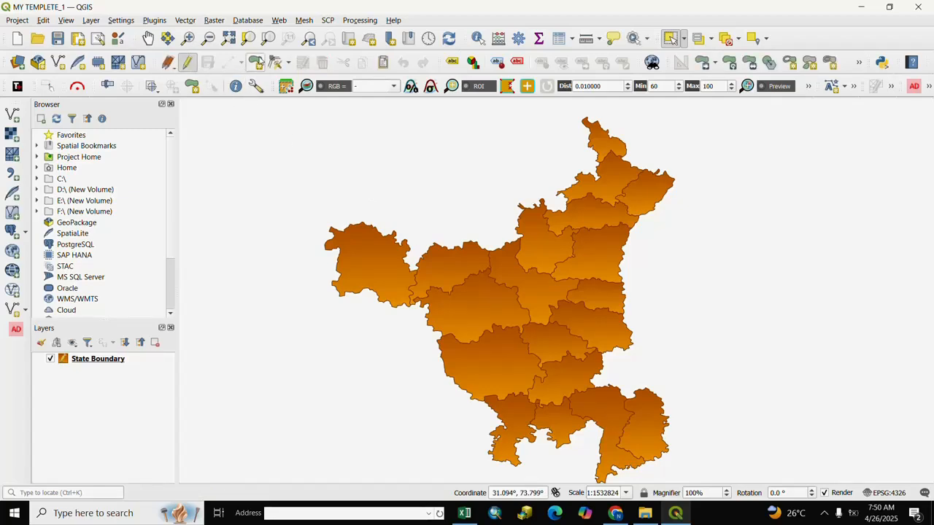
left_click(256, 62)
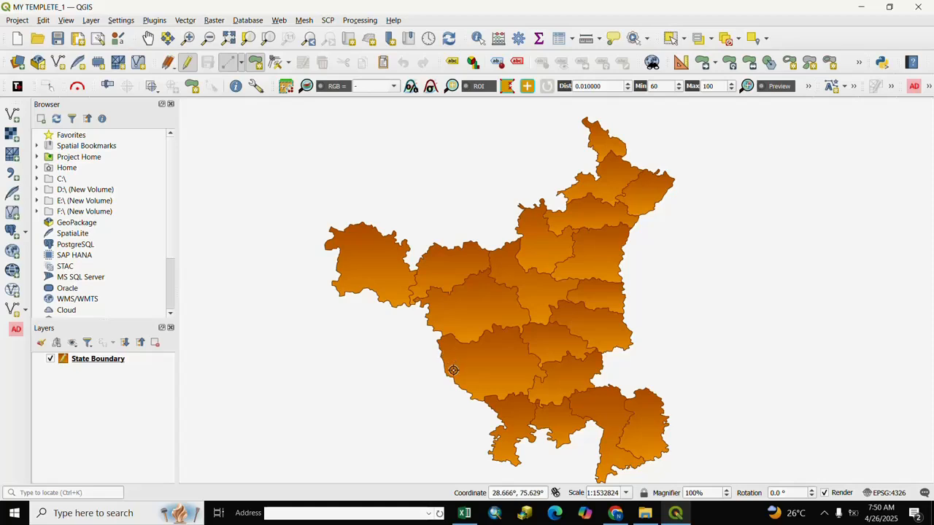
left_click(454, 370)
left_click(428, 374)
left_click(417, 335)
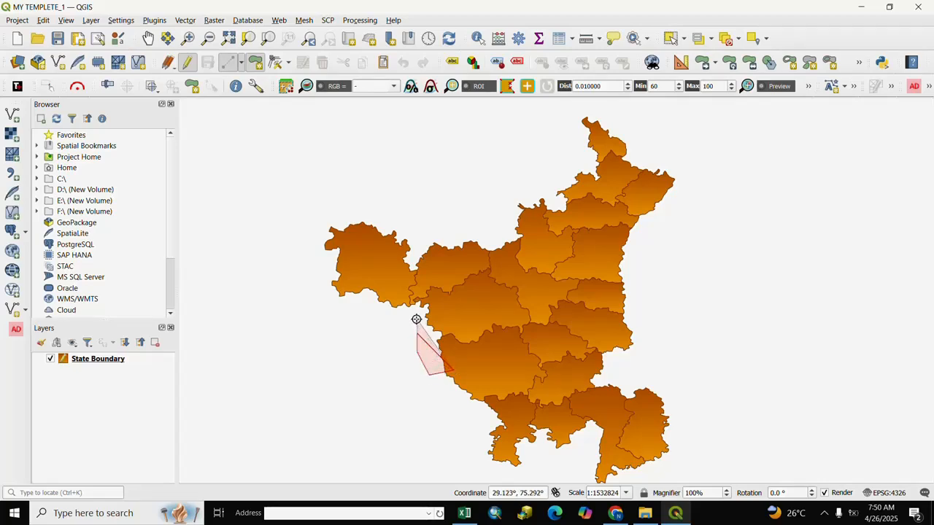
left_click(371, 302)
left_click(380, 286)
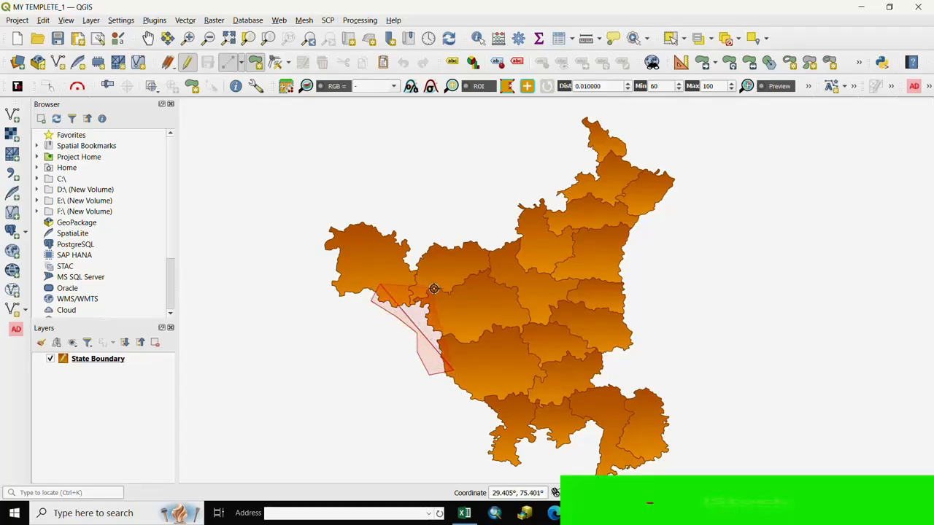
left_click(440, 291)
right_click(441, 291)
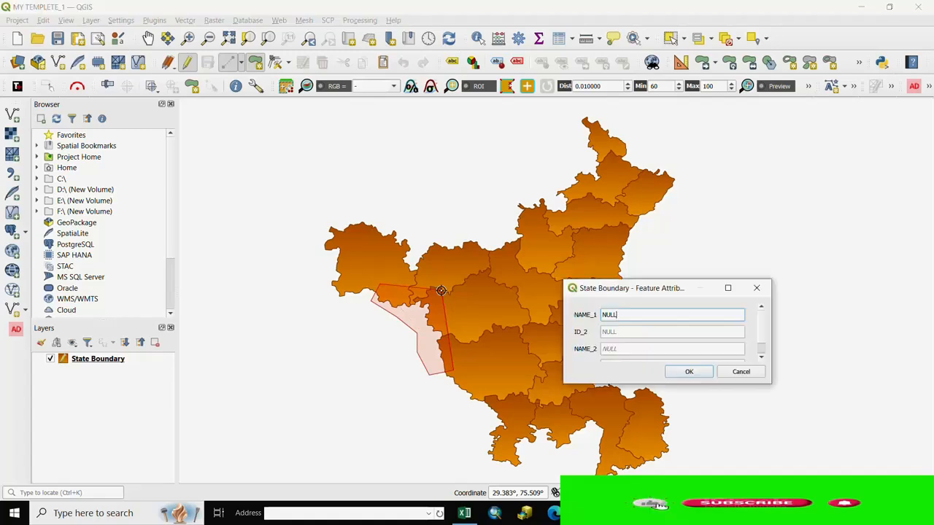
left_click(689, 371)
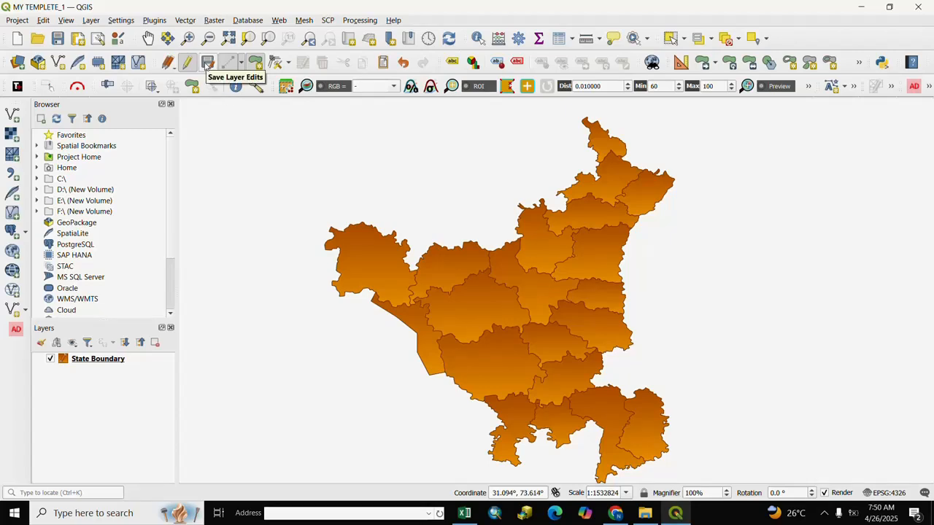
left_click(206, 67)
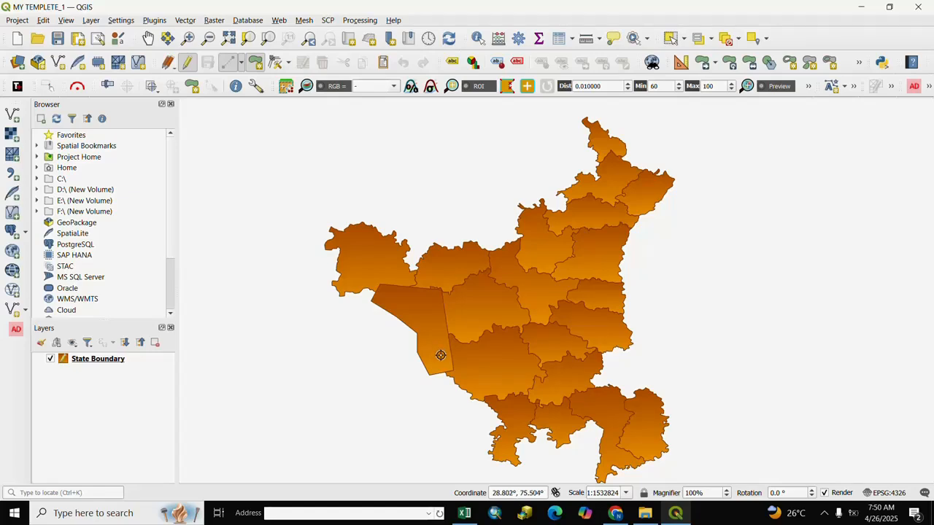
Select the central State Boundary districts and export only them as ESRI Shapefile SELECTED FEATURE in D:\You Tube\QGIS VIDEOS\25- Save And Export Data.
left_click(671, 39)
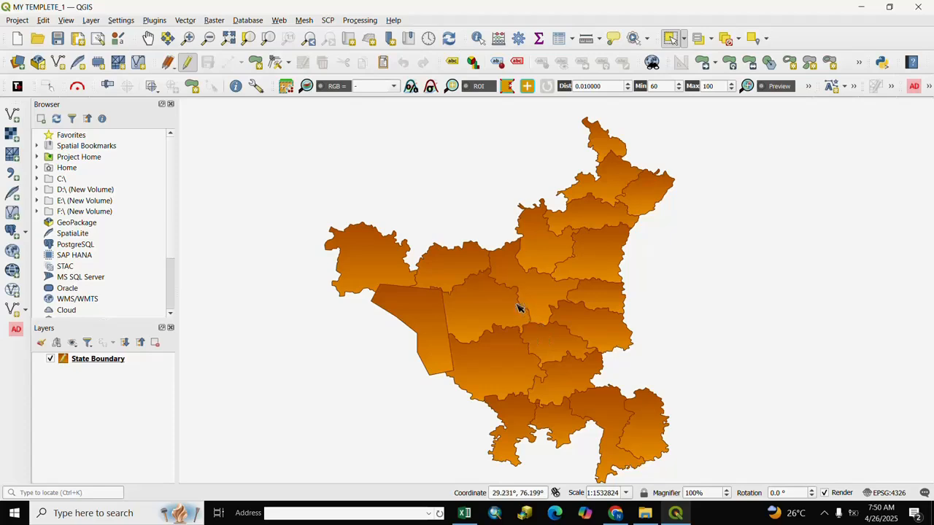
left_click_drag(506, 302, 561, 348)
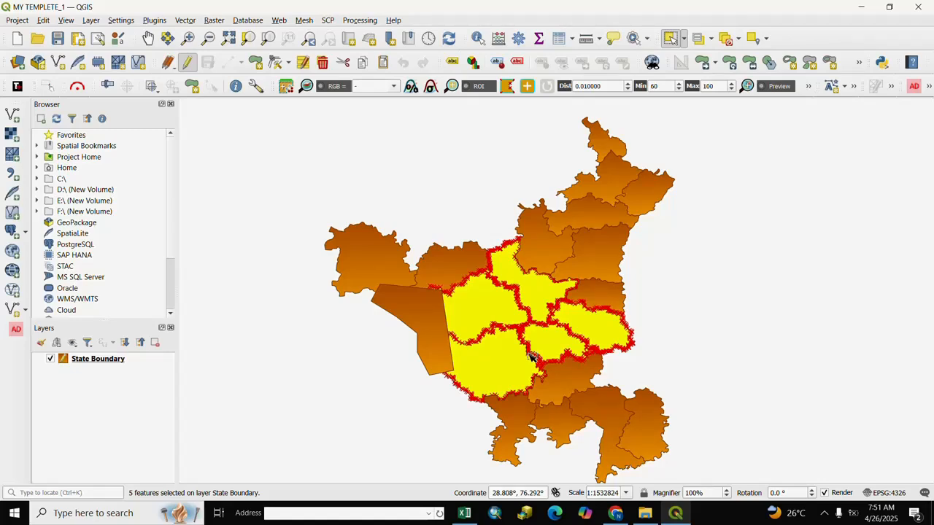
right_click(104, 361)
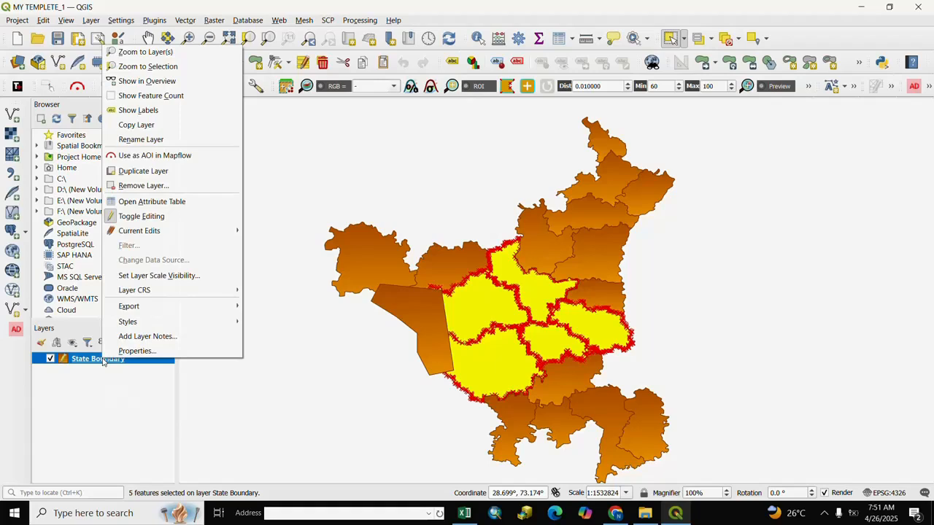
mouse_move(179, 308)
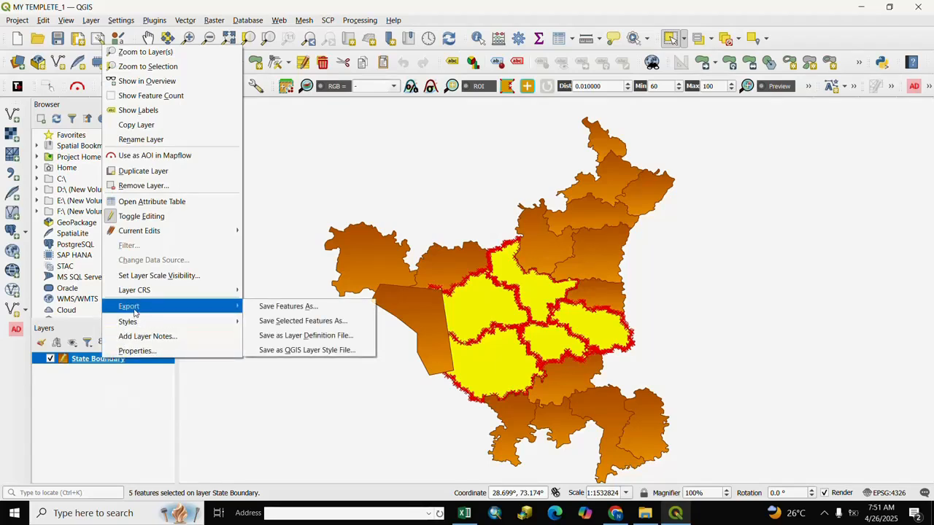
left_click(302, 308)
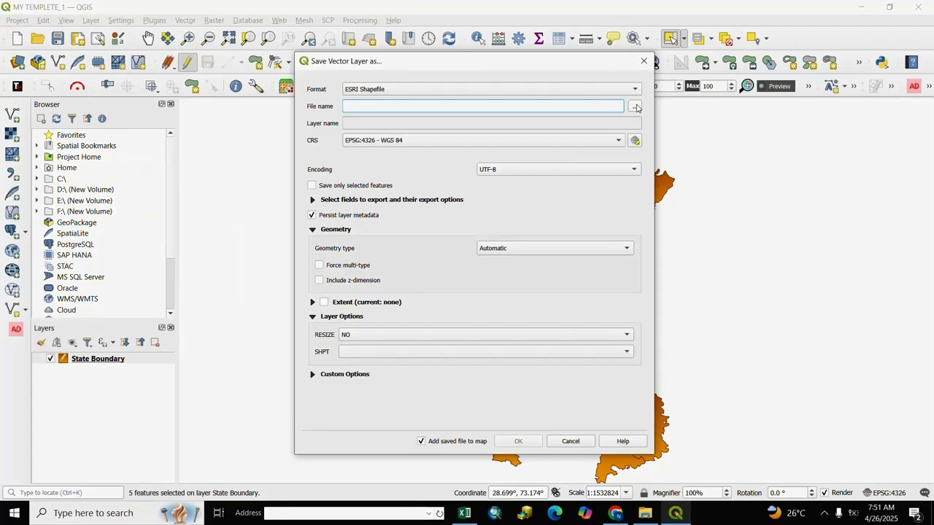
left_click(637, 108)
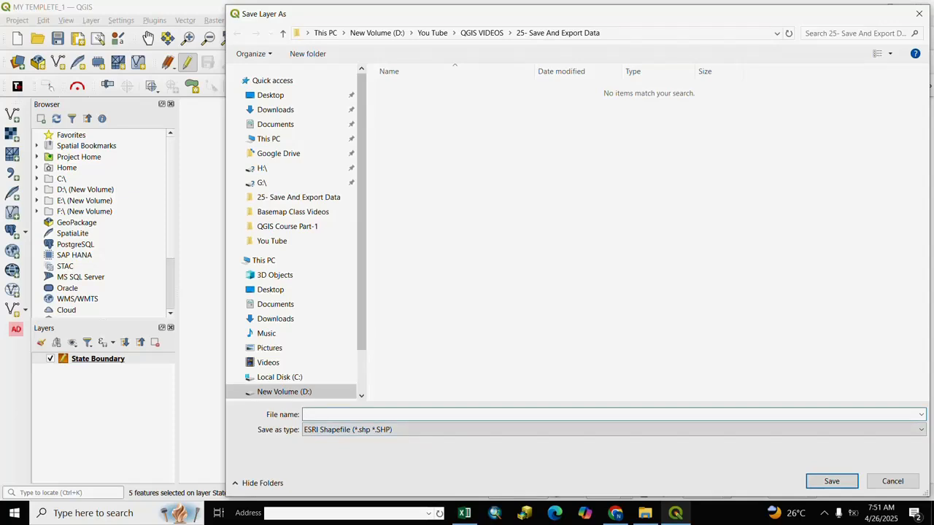
type("SELECTED FEATURE")
left_click(832, 481)
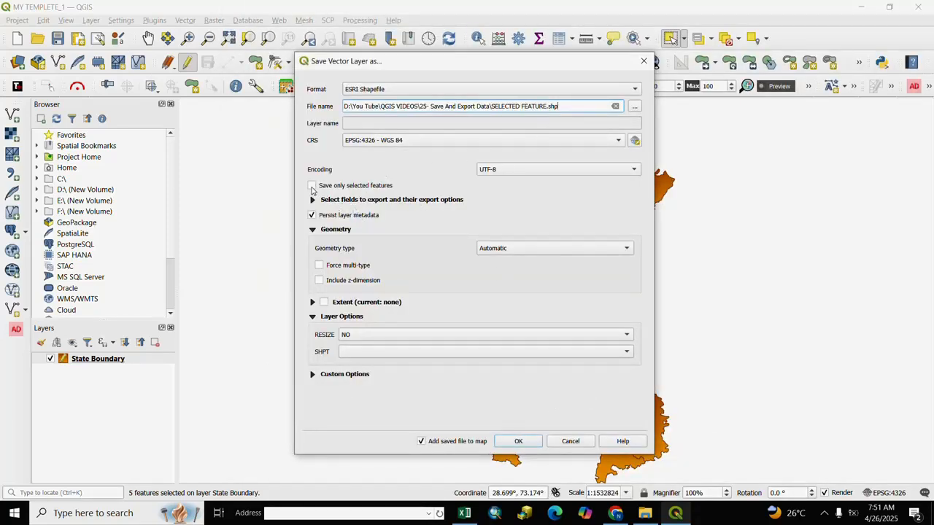
left_click(311, 187)
left_click(518, 441)
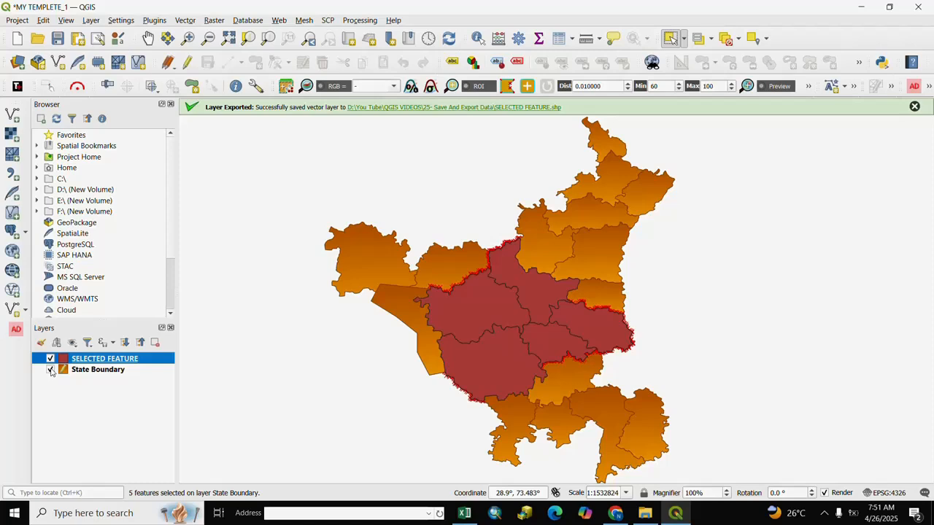
Hide State Boundary to inspect the exported SELECTED FEATURE layer on its own, and show it again.
left_click(50, 370)
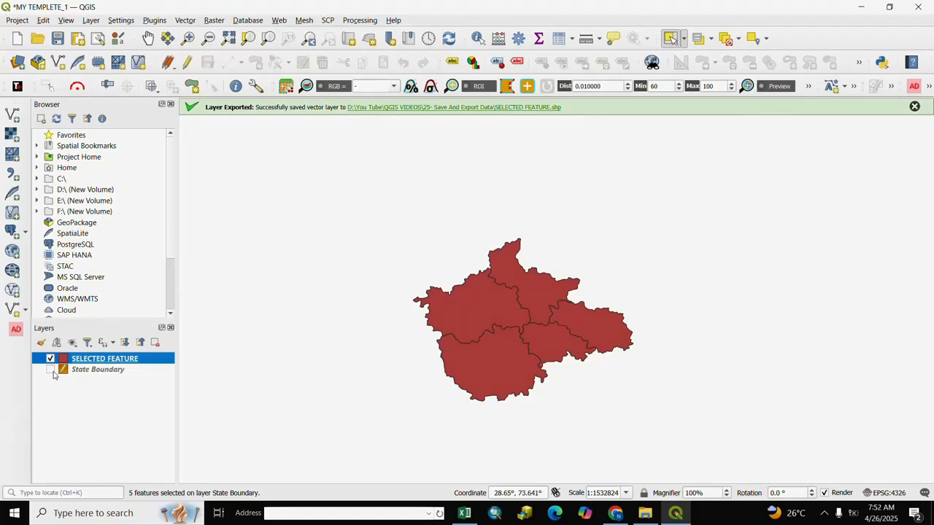
left_click(50, 370)
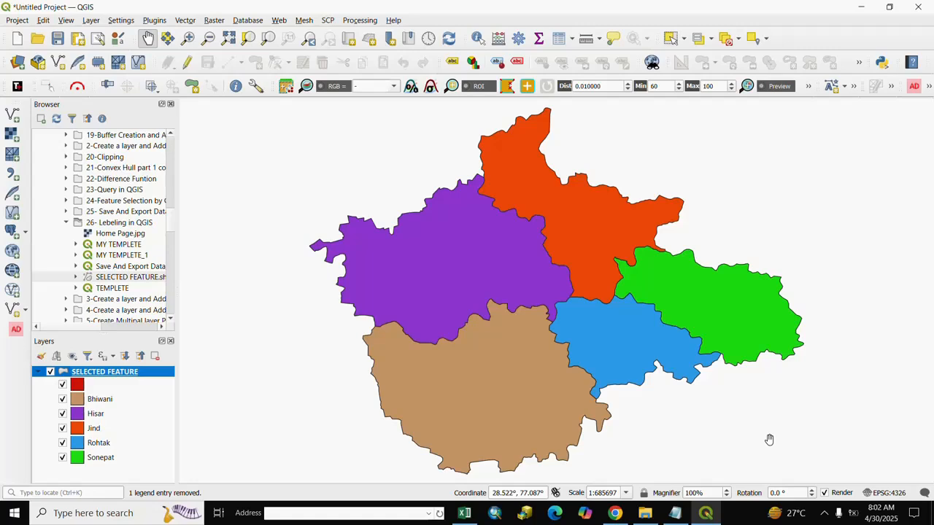
Open the label settings of the SELECTED FEATURE layer and set its labelling to Single Labels.
right_click(102, 374)
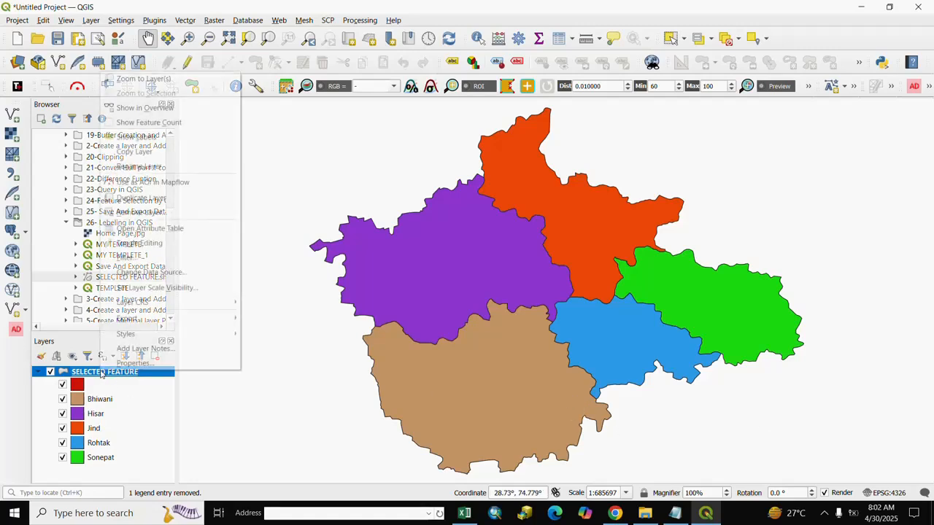
left_click(120, 369)
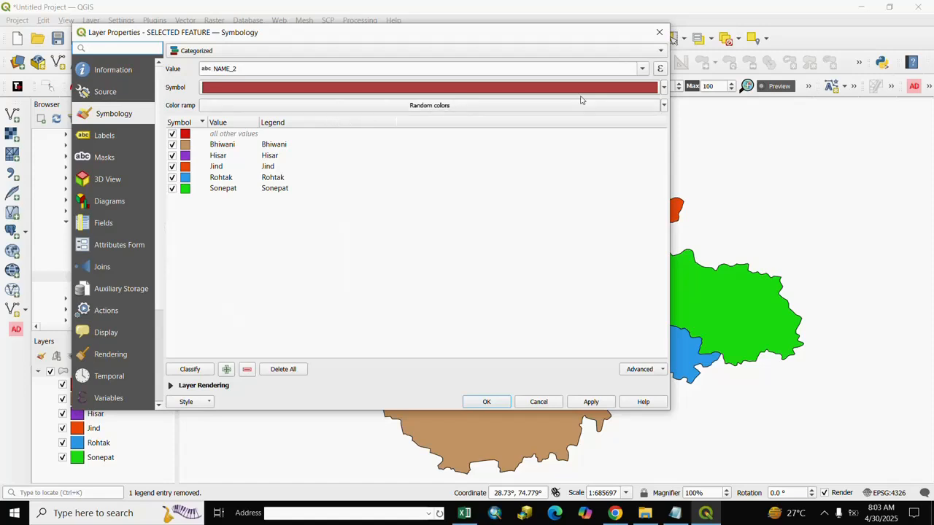
left_click(103, 136)
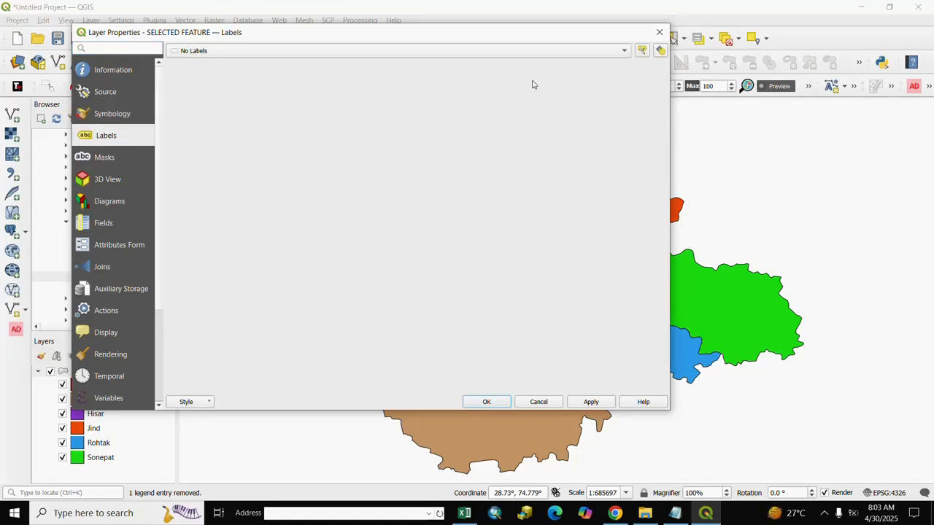
left_click(623, 51)
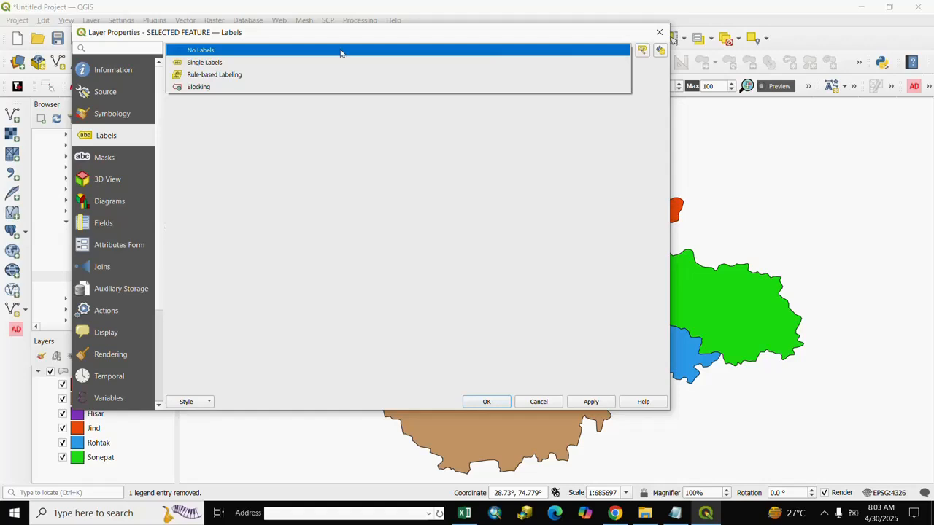
left_click(196, 64)
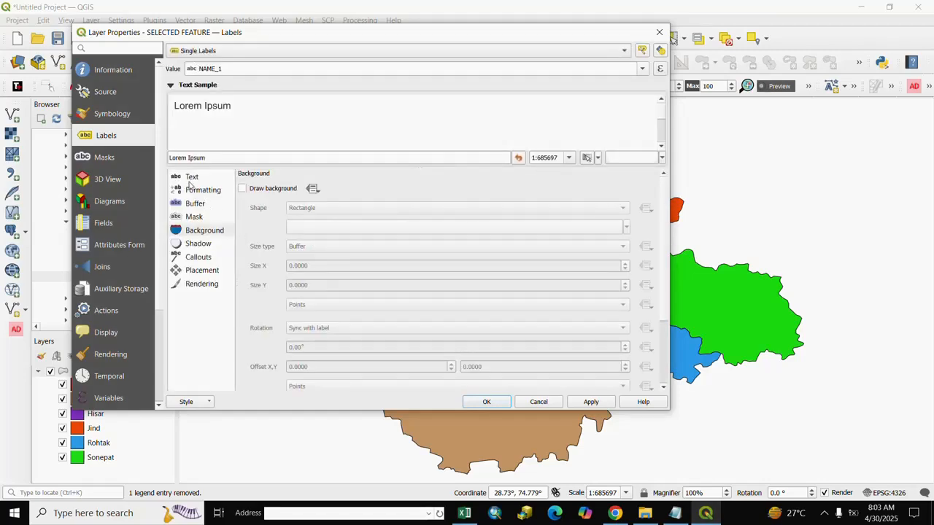
Set the label text size to 20 points.
left_click(192, 178)
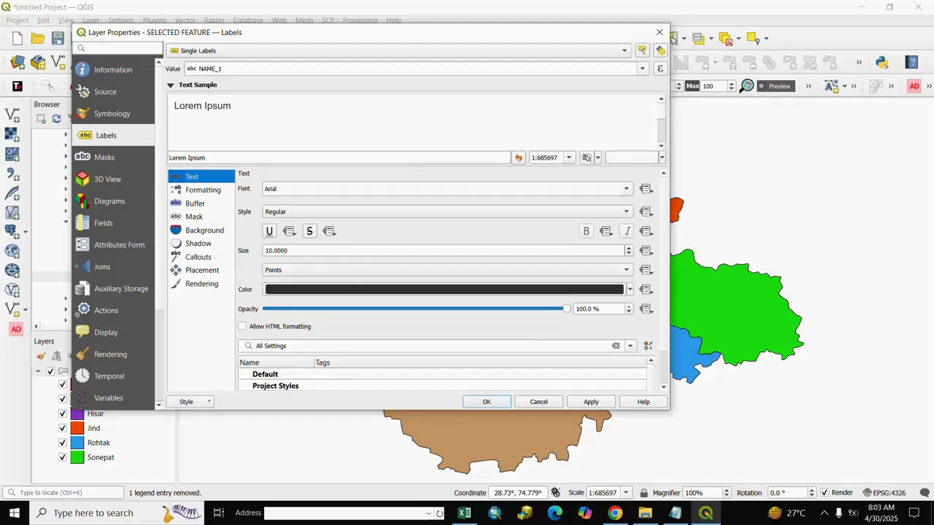
left_click(251, 255)
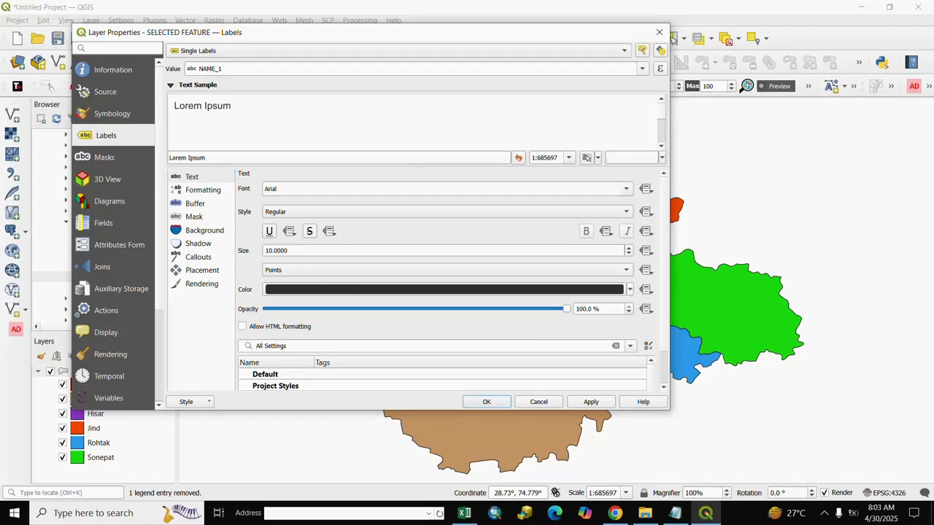
left_click(270, 250)
key("BackSpace")
key("BackSpace")
key("BackSpace")
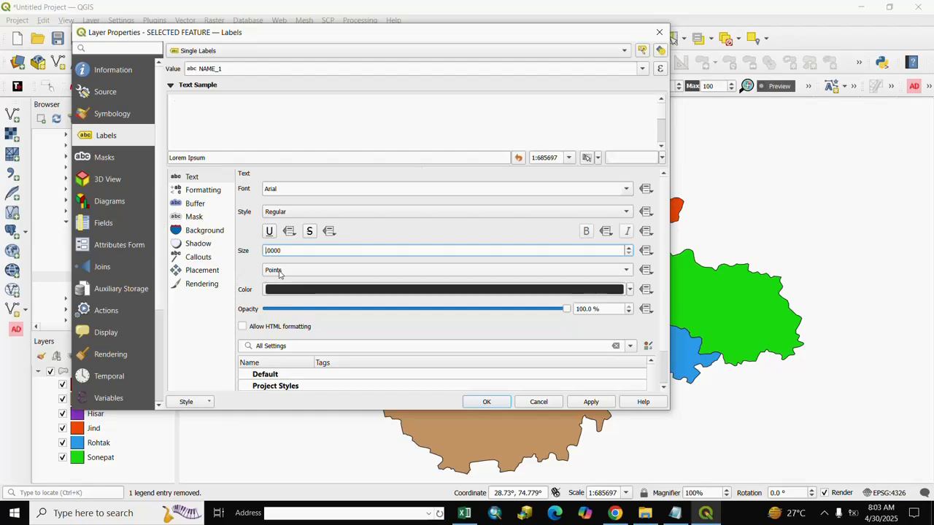
type("20")
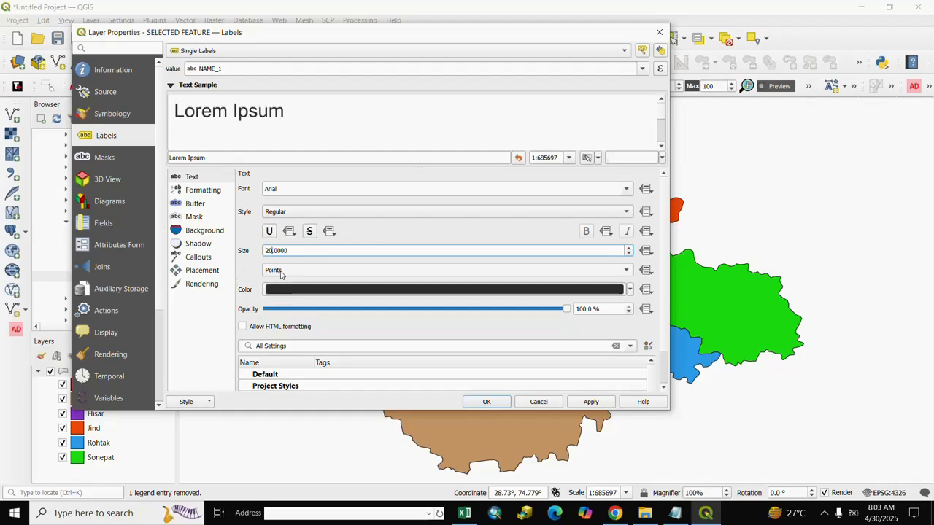
Set the label font to Arial Black and its color to red, and apply the labels to the map.
left_click(626, 189)
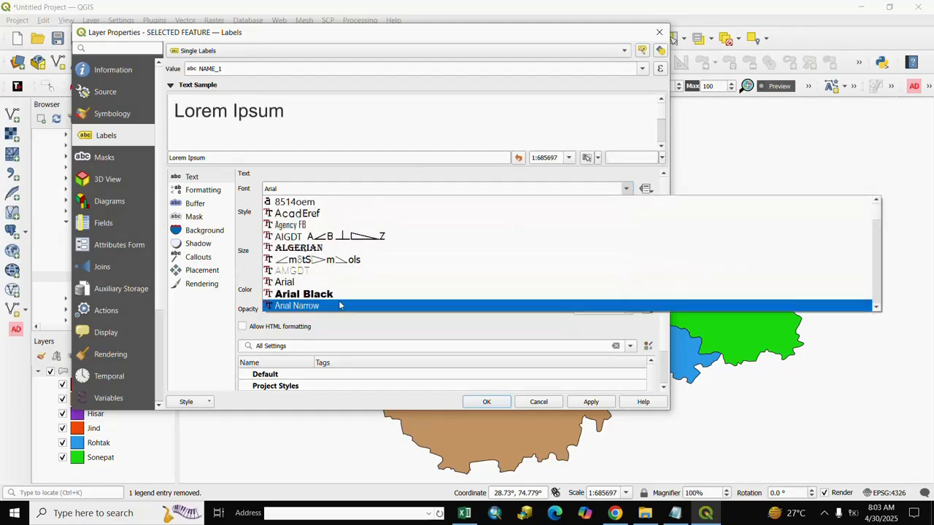
left_click(315, 294)
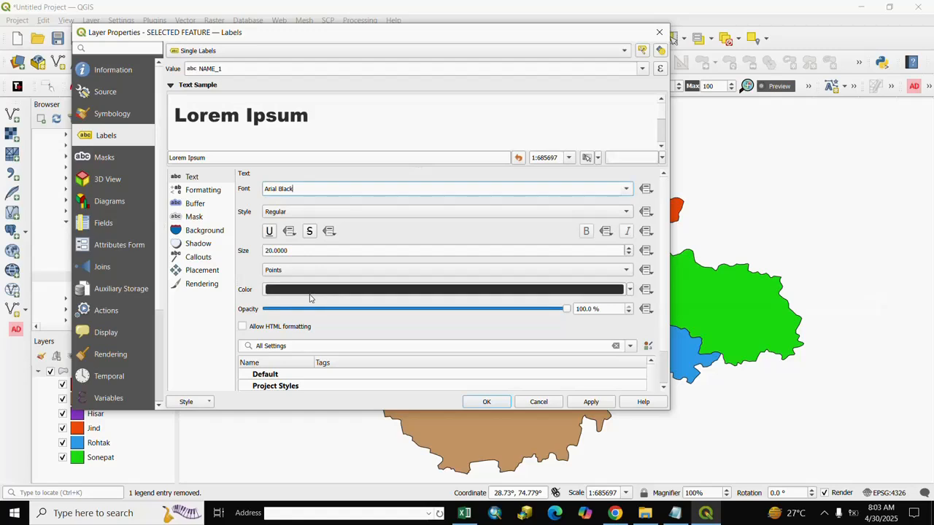
left_click(629, 290)
left_click(350, 217)
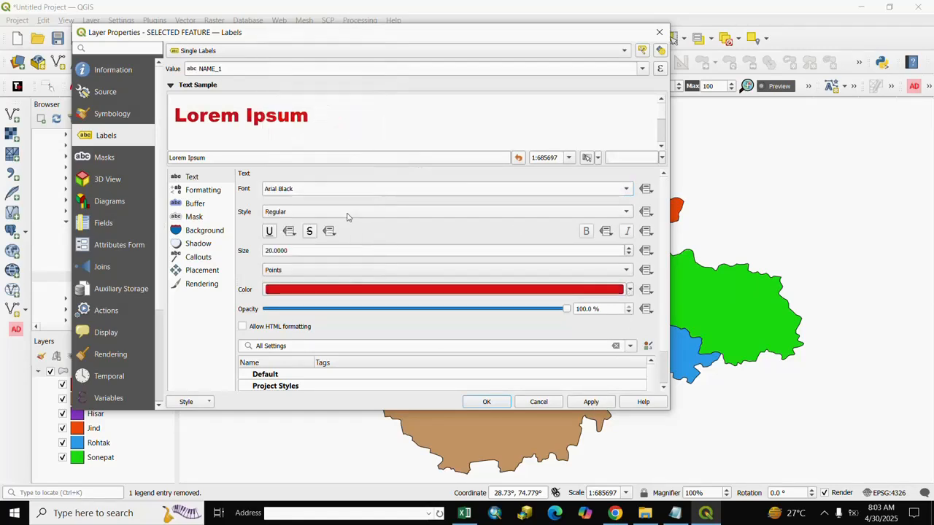
left_click(591, 403)
left_click(487, 402)
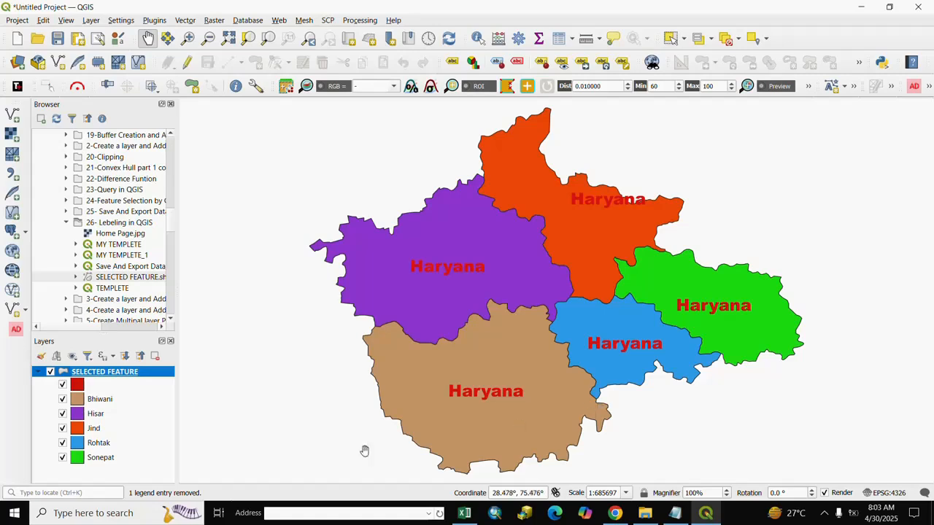
Open the SELECTED FEATURE layer's label formatting settings and set the type case to All Uppercase.
right_click(104, 375)
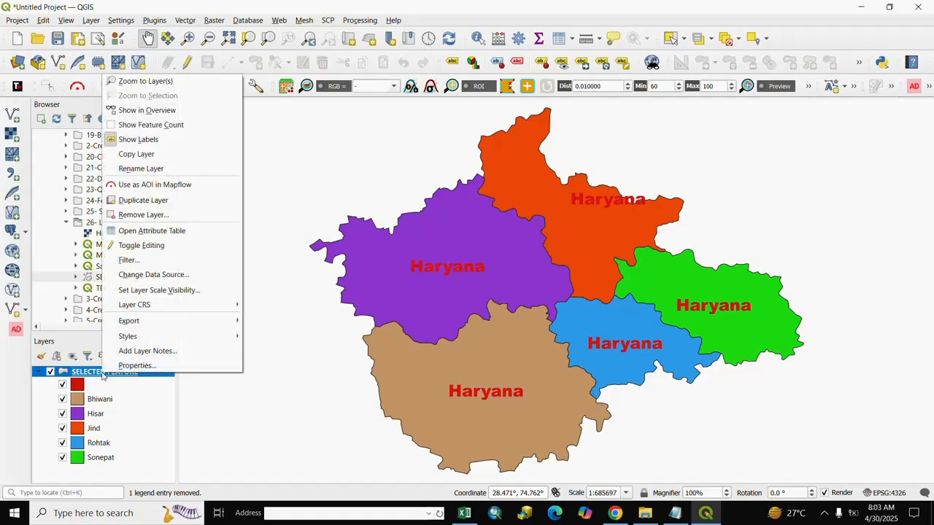
left_click(124, 368)
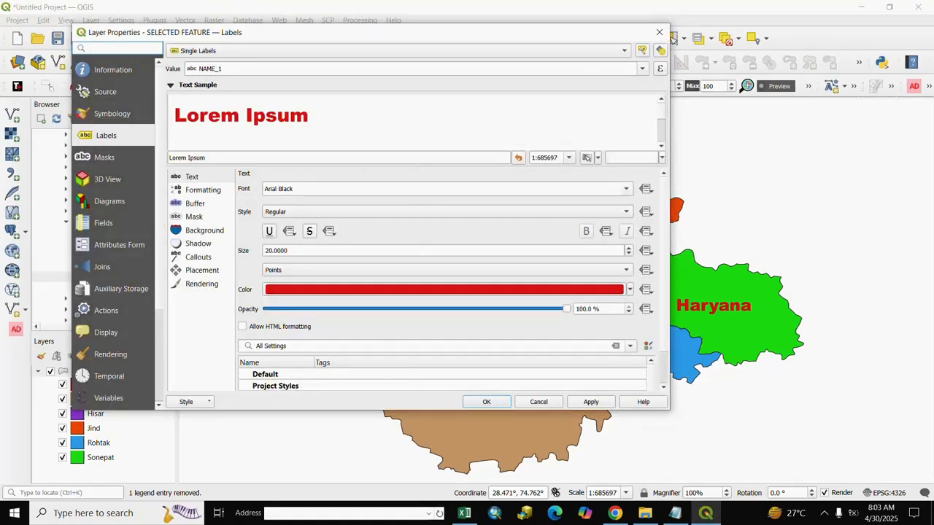
left_click(198, 192)
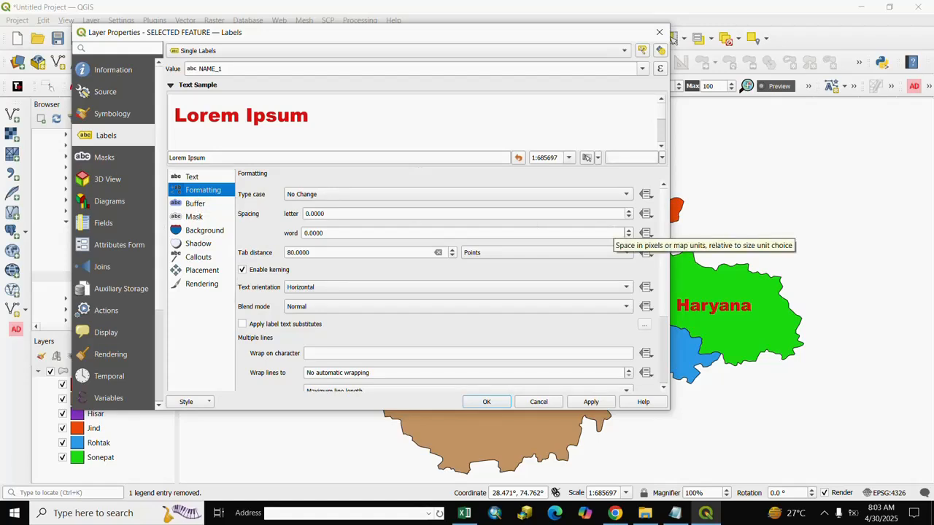
left_click(625, 196)
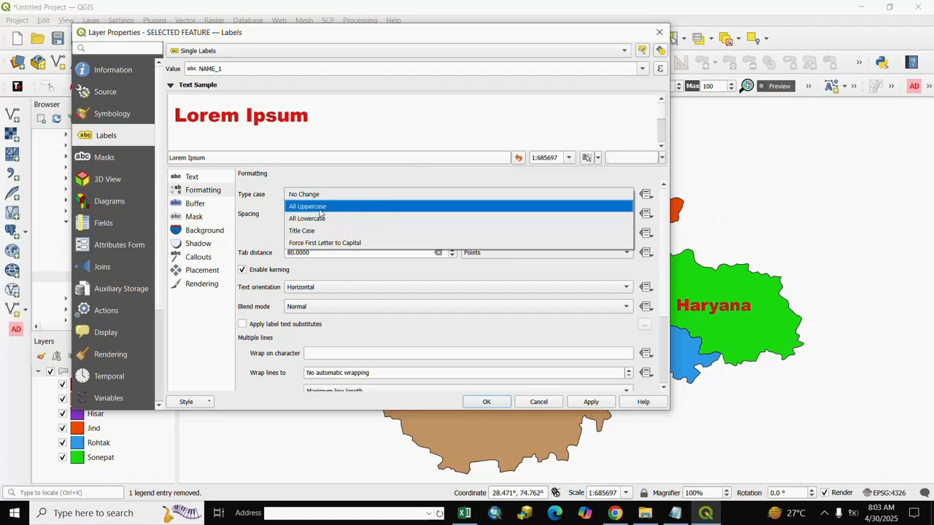
left_click(301, 208)
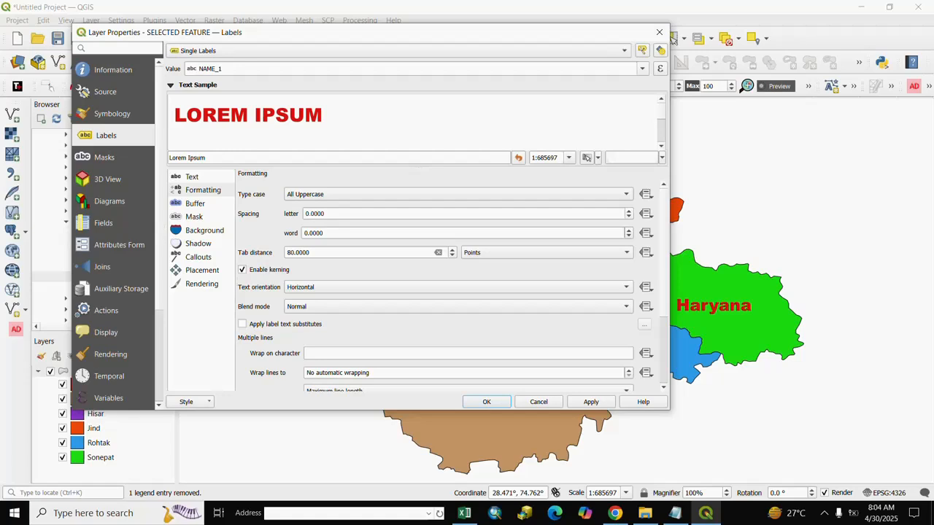
Set the label letter spacing to 0.6 and keep the text orientation Horizontal.
left_click(348, 215)
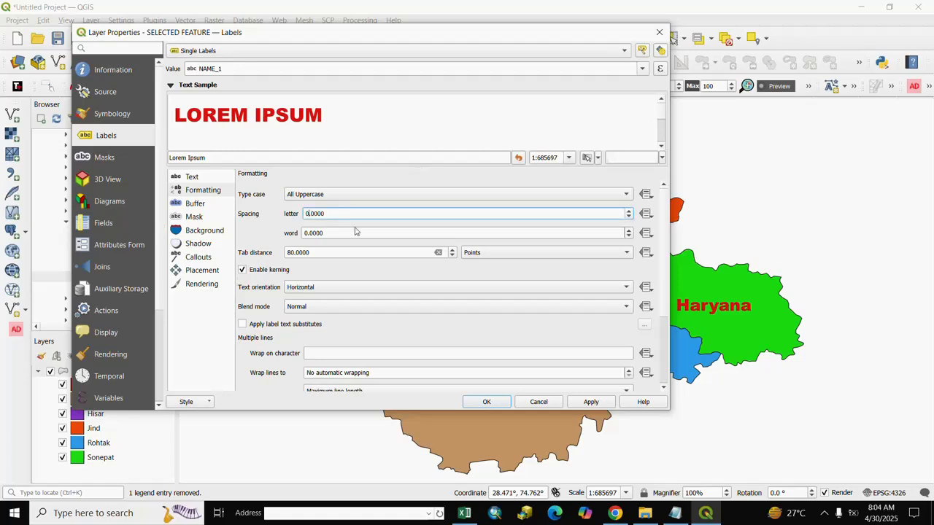
left_click(629, 213)
left_click(629, 212)
left_click(628, 213)
left_click(629, 212)
left_click(629, 212)
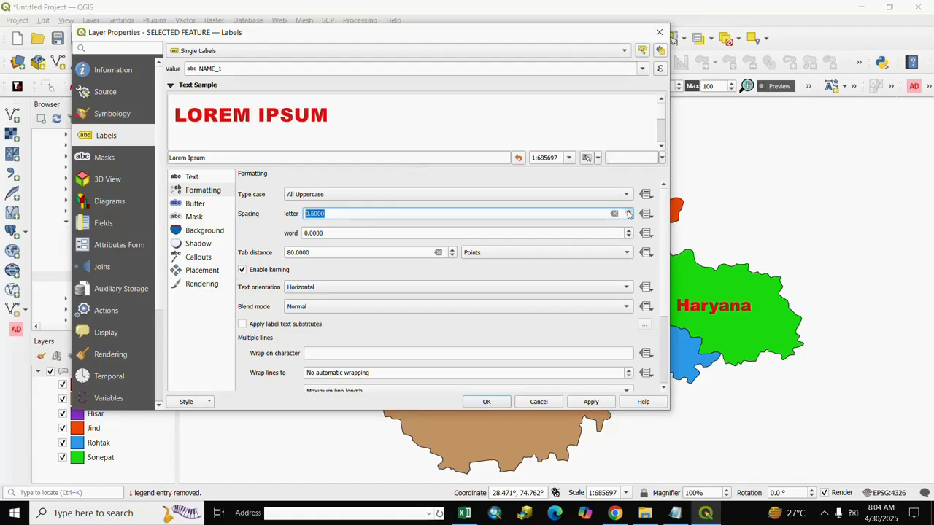
left_click(629, 212)
left_click(268, 242)
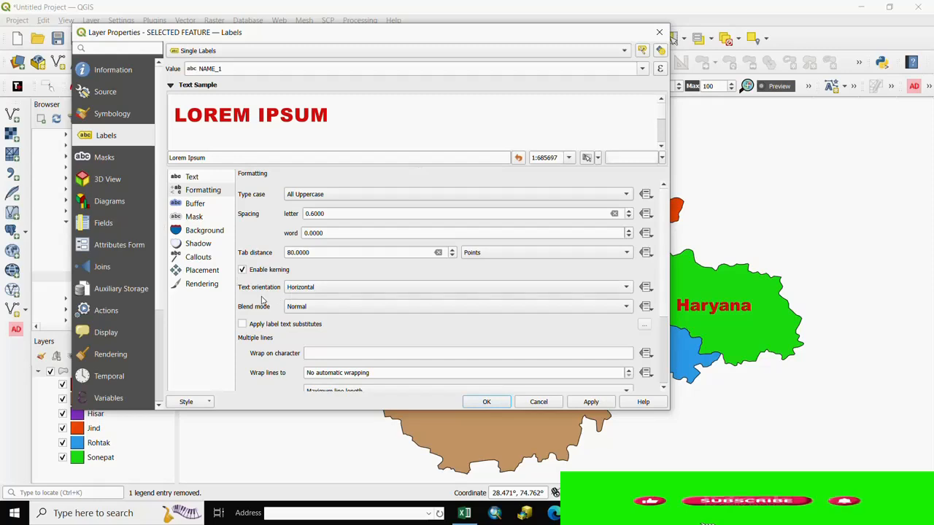
left_click(625, 290)
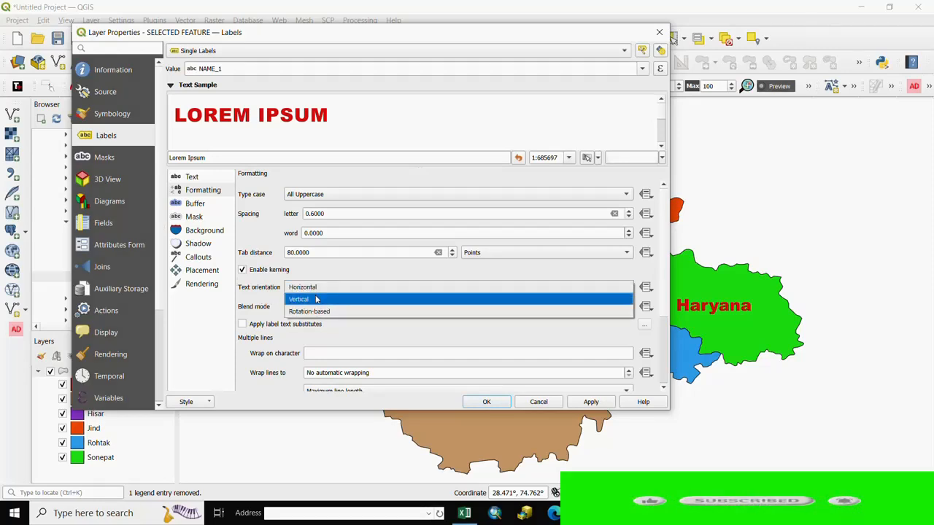
left_click(299, 289)
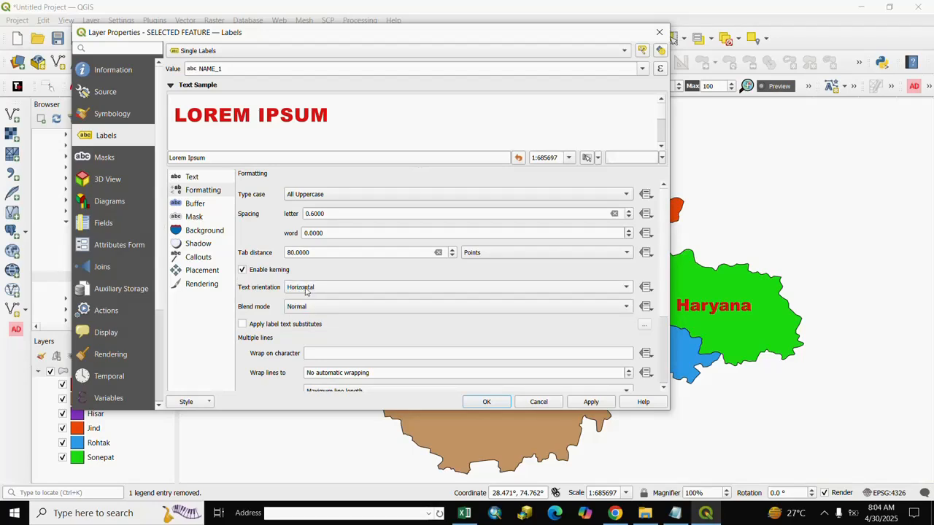
Enable a text buffer for the labels and set its size to 1.4 millimeters.
left_click(191, 205)
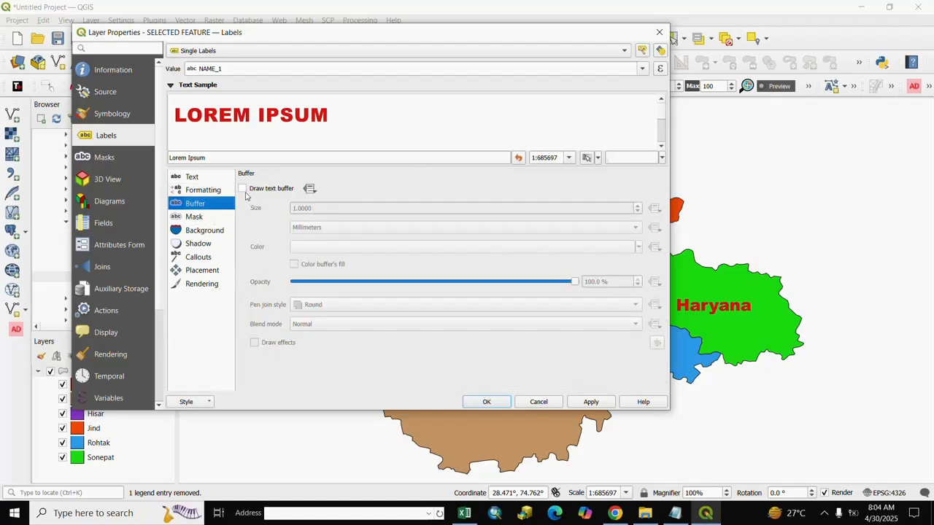
left_click(242, 189)
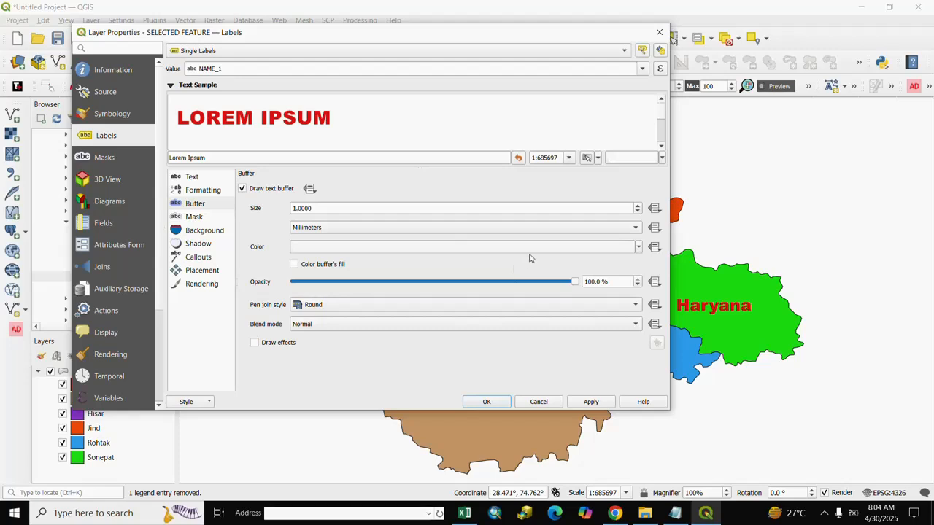
left_click(639, 208)
left_click(639, 208)
left_click(638, 208)
left_click(639, 208)
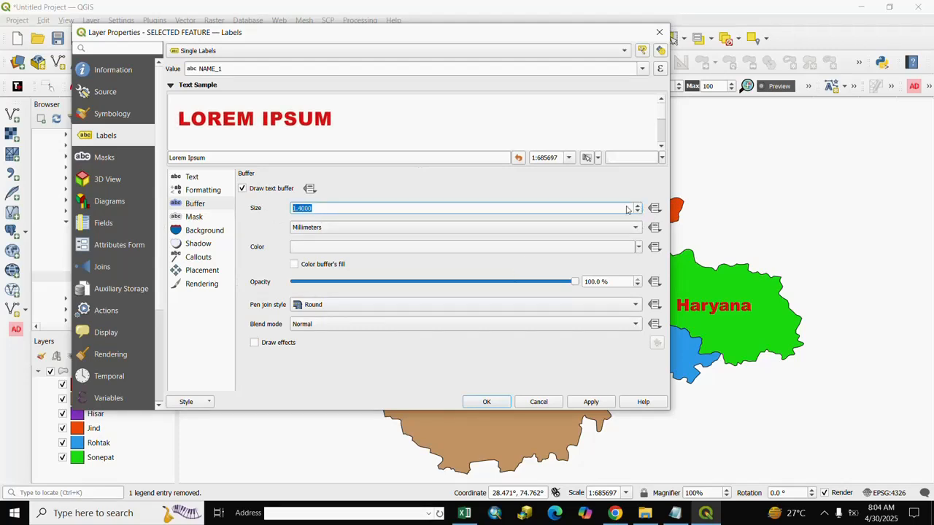
left_click(272, 243)
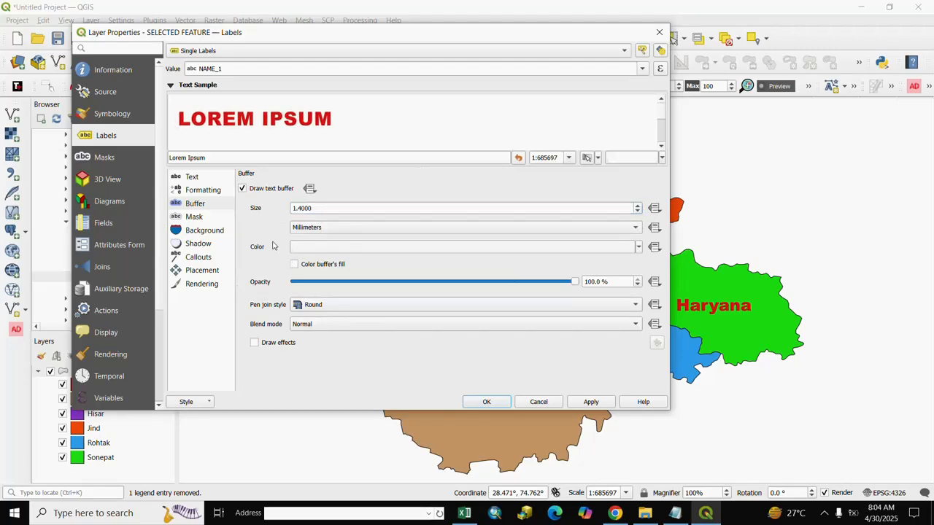
Set the text buffer's color to blue and its opacity to 99.4 %.
left_click(639, 246)
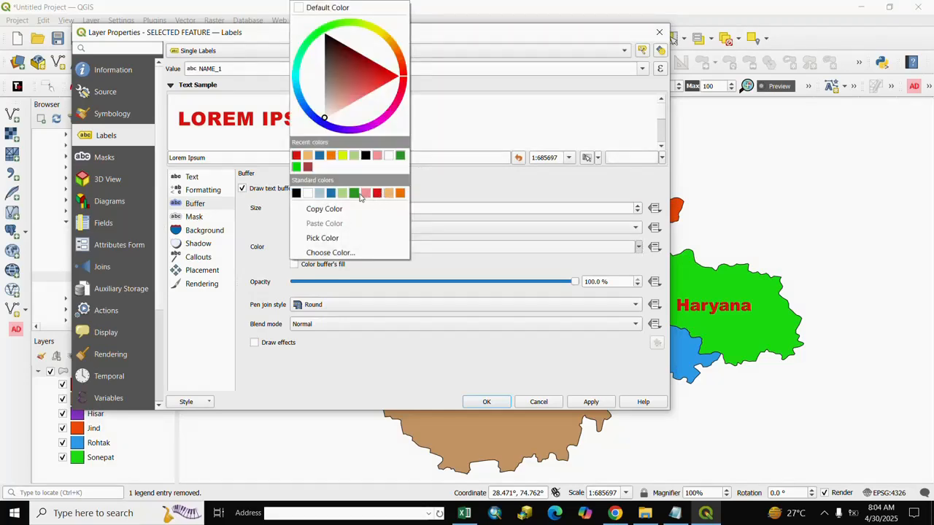
left_click(400, 196)
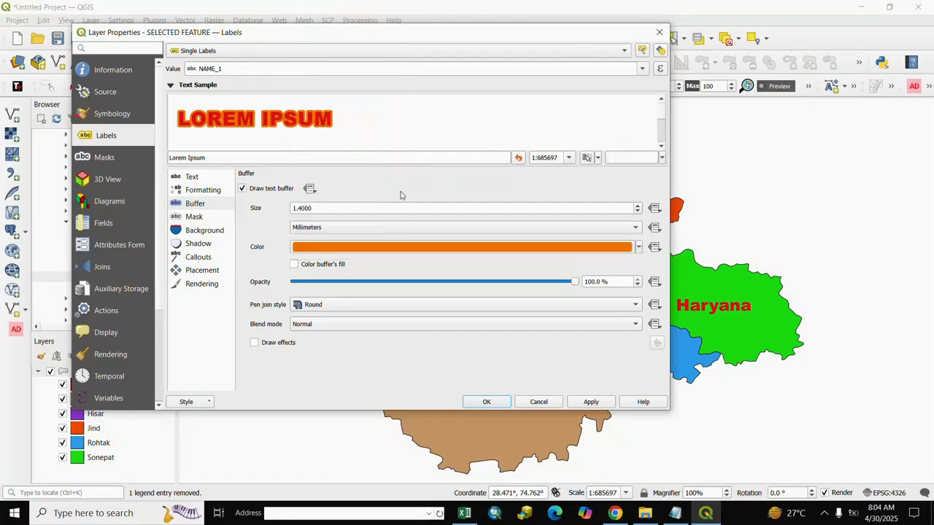
left_click(640, 246)
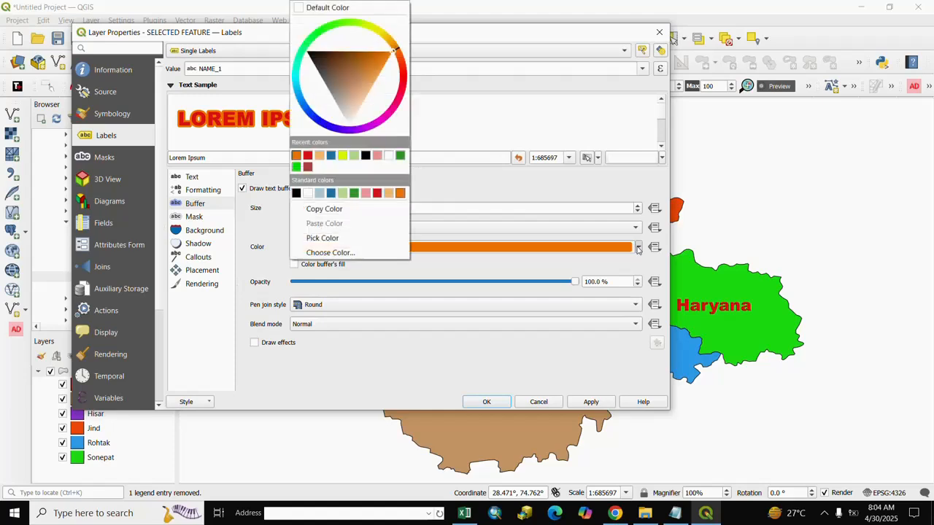
left_click(331, 156)
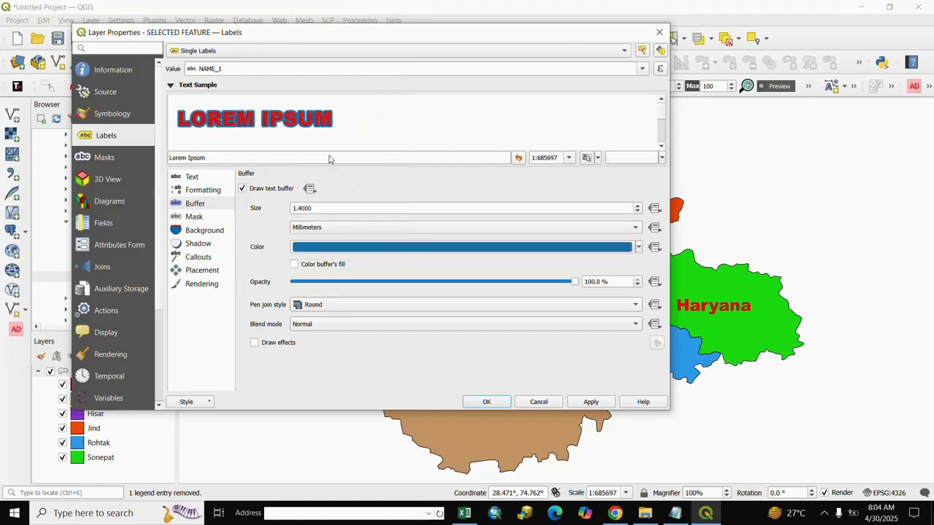
left_click(524, 284)
left_click(490, 282)
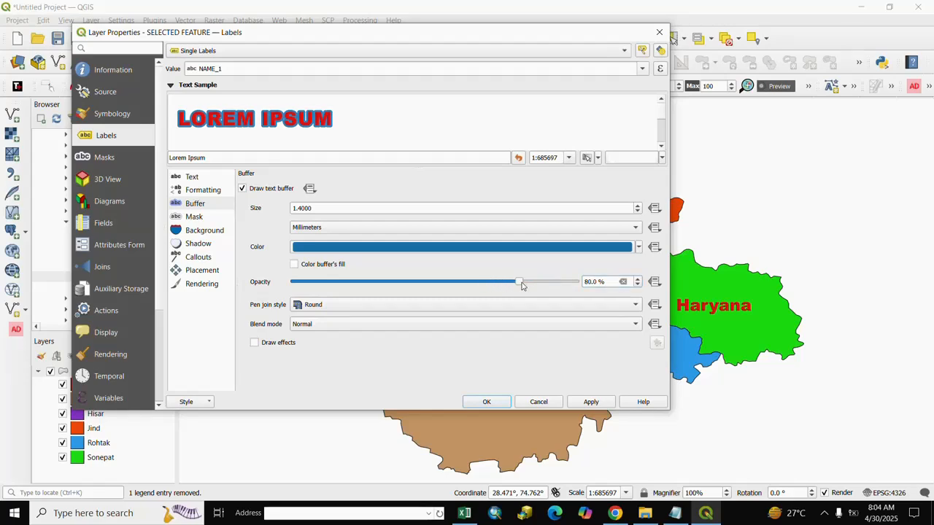
left_click_drag(522, 283, 586, 285)
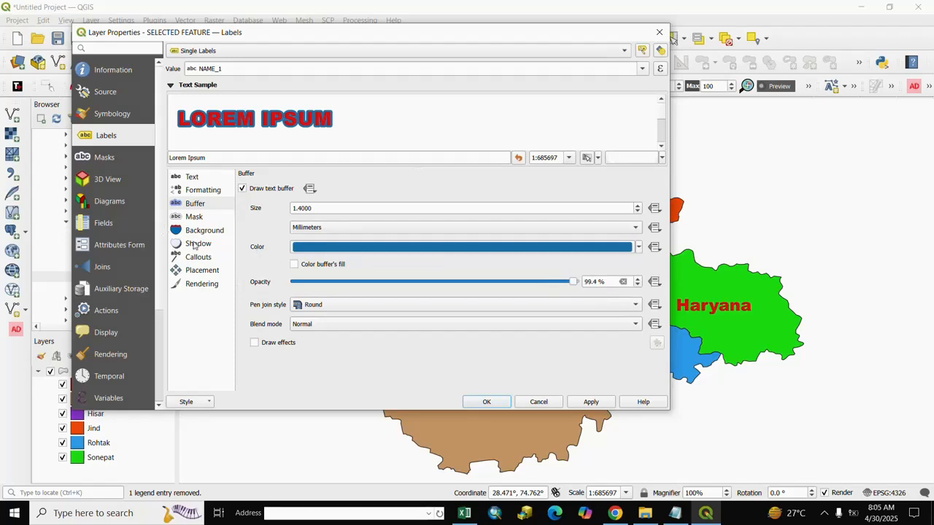
Enable a Square label background filled with pink and apply it to the map labels.
left_click(194, 232)
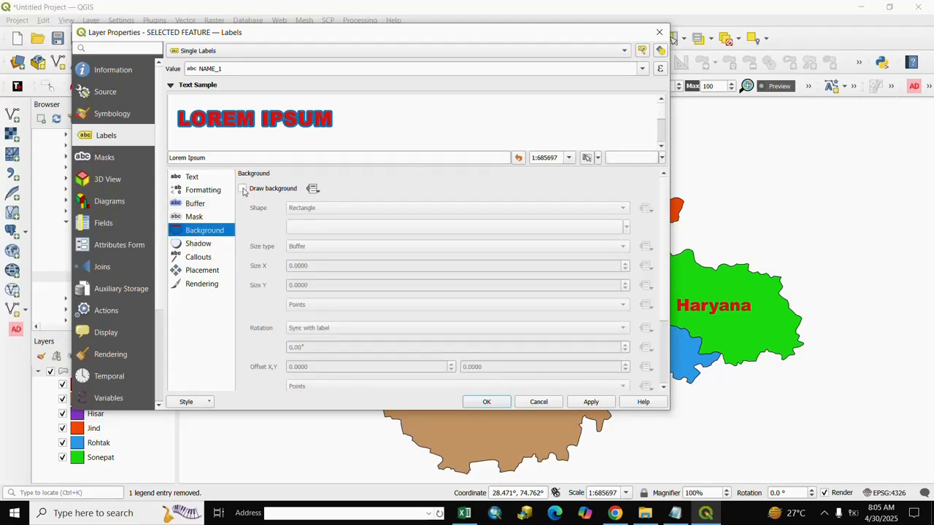
left_click(243, 189)
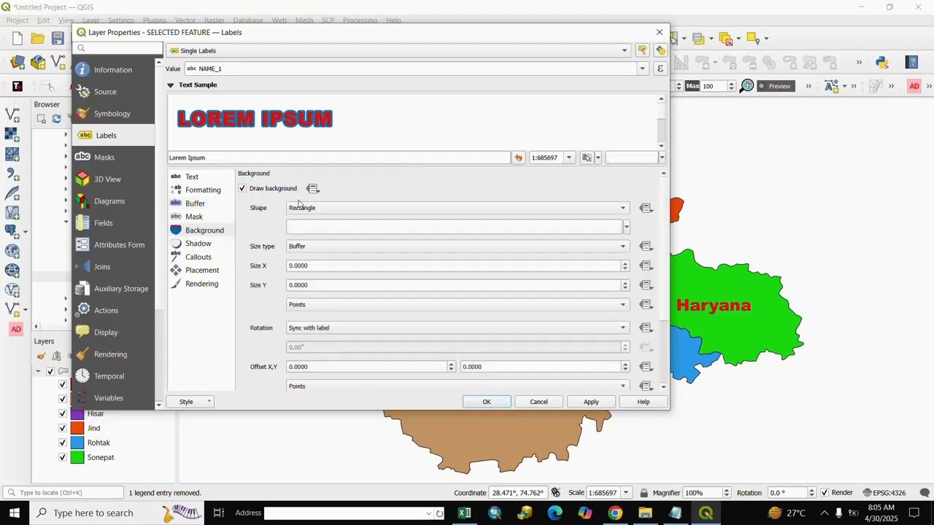
left_click(624, 209)
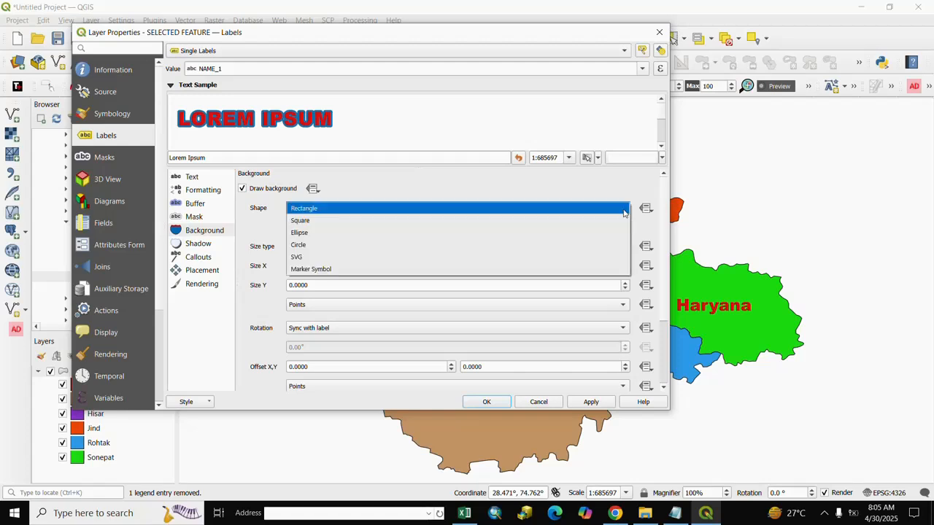
left_click(303, 221)
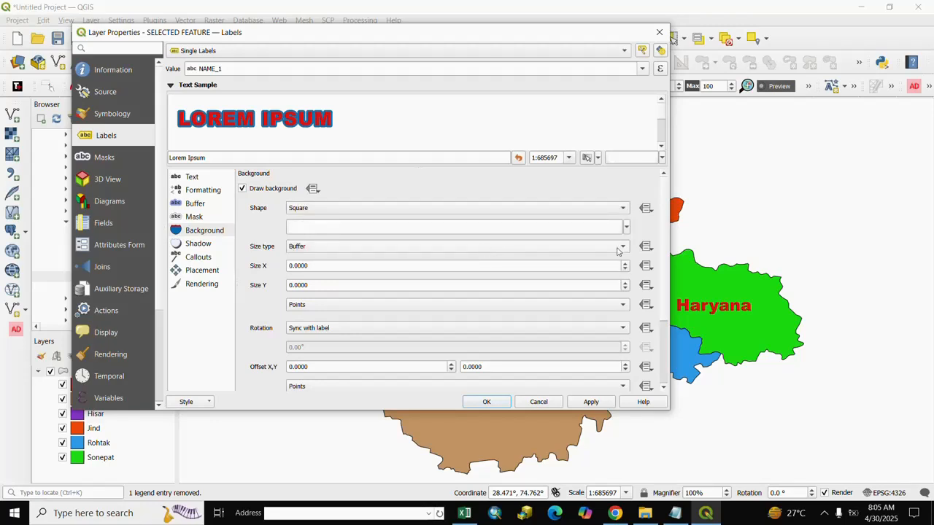
left_click(626, 227)
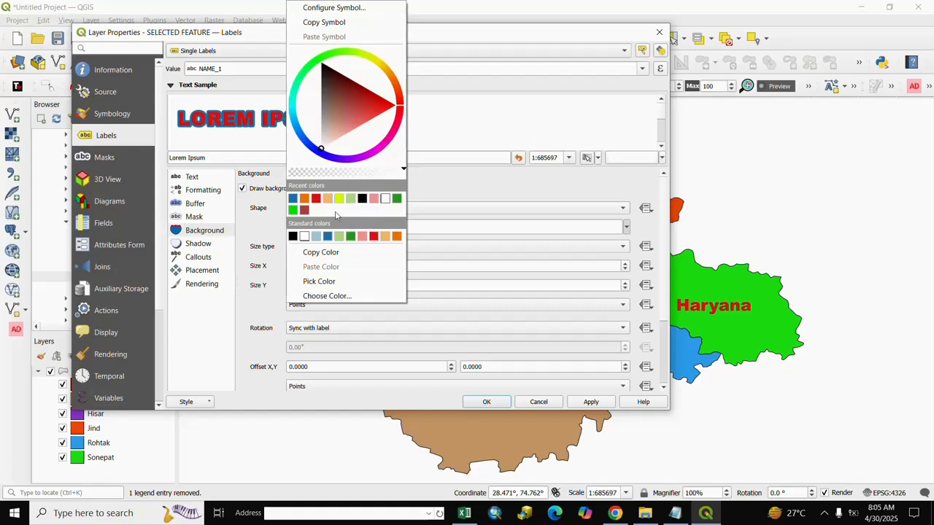
left_click(373, 198)
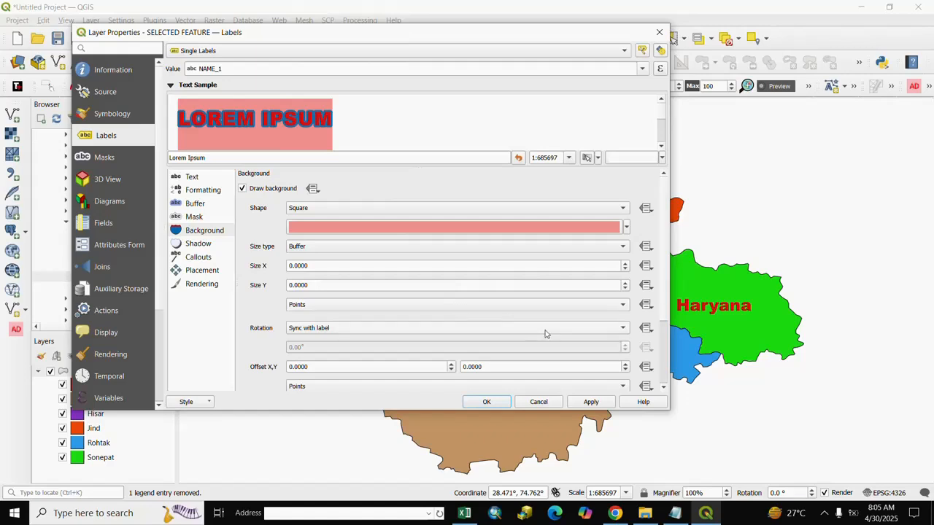
left_click(596, 402)
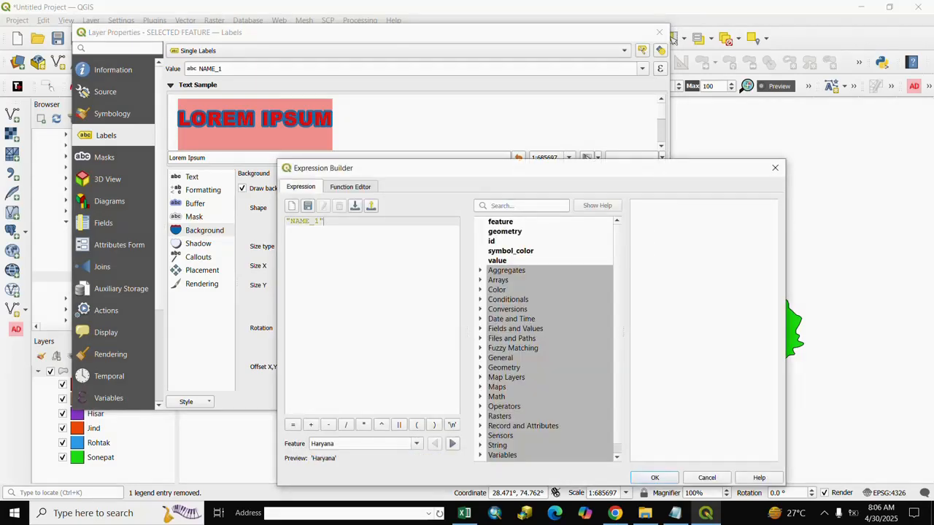
Build the label expression "NAME_1" || '\n' || "NAME_2" from the layer's fields and apply it to the labels.
left_click(481, 330)
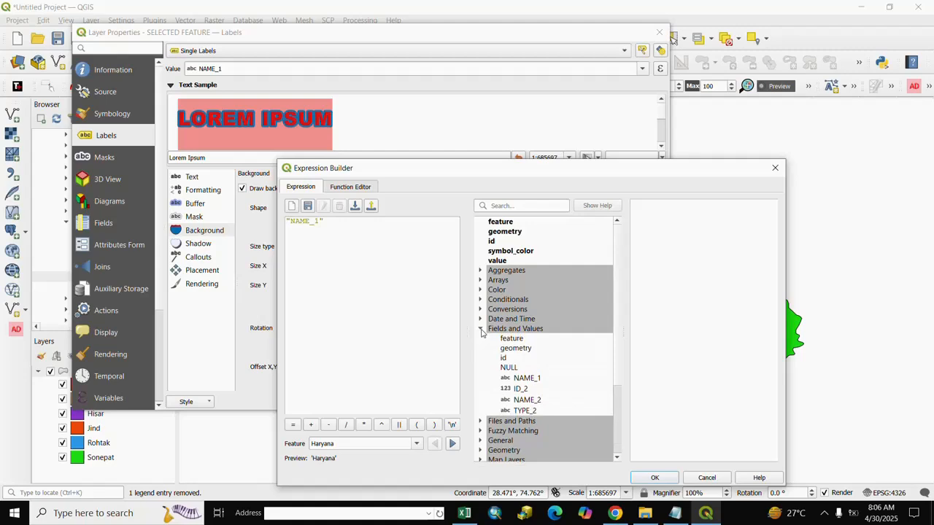
left_click(522, 379)
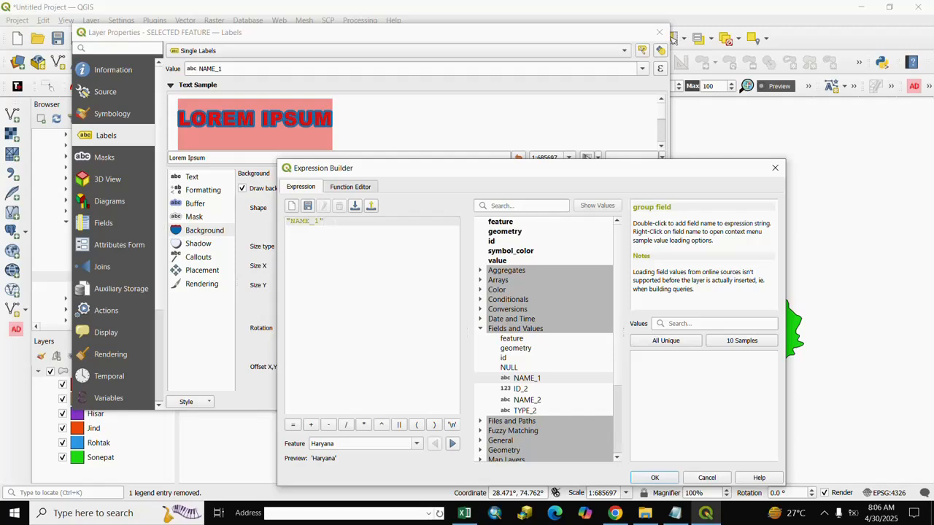
left_click(400, 426)
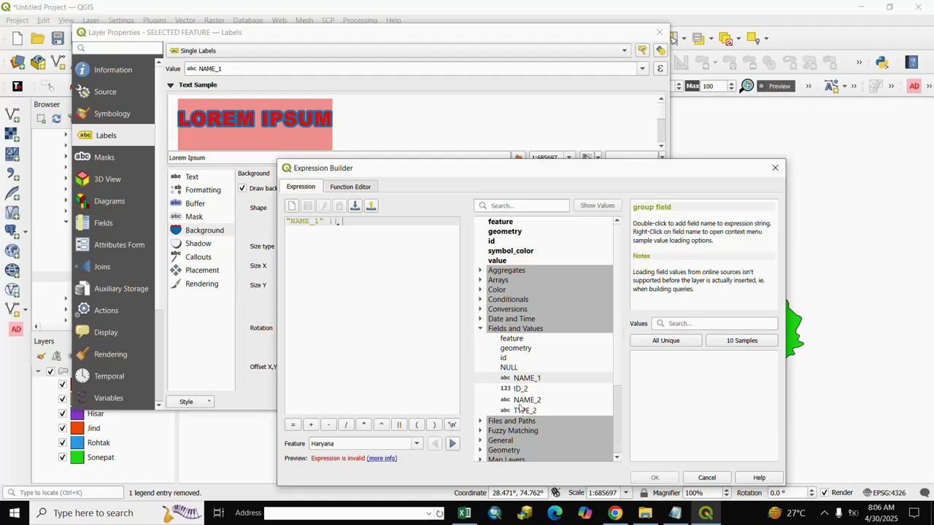
left_click(450, 425)
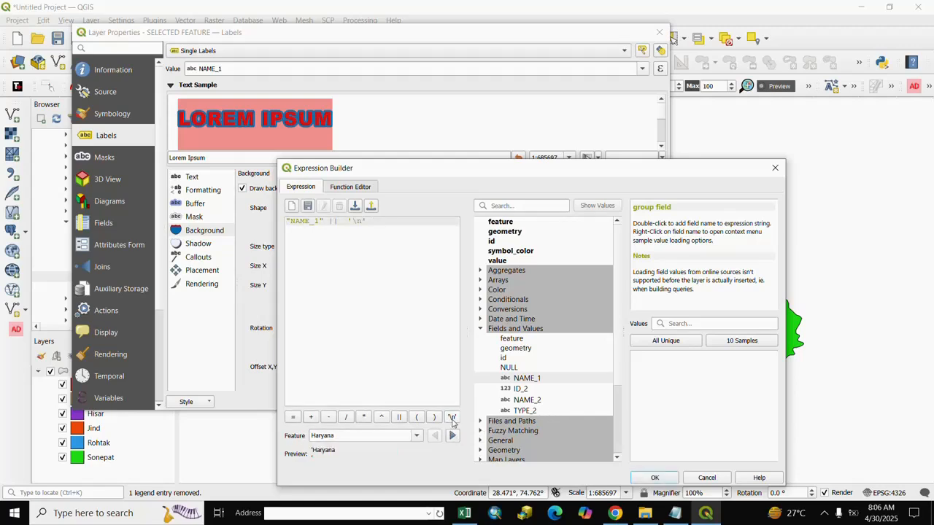
left_click(400, 421)
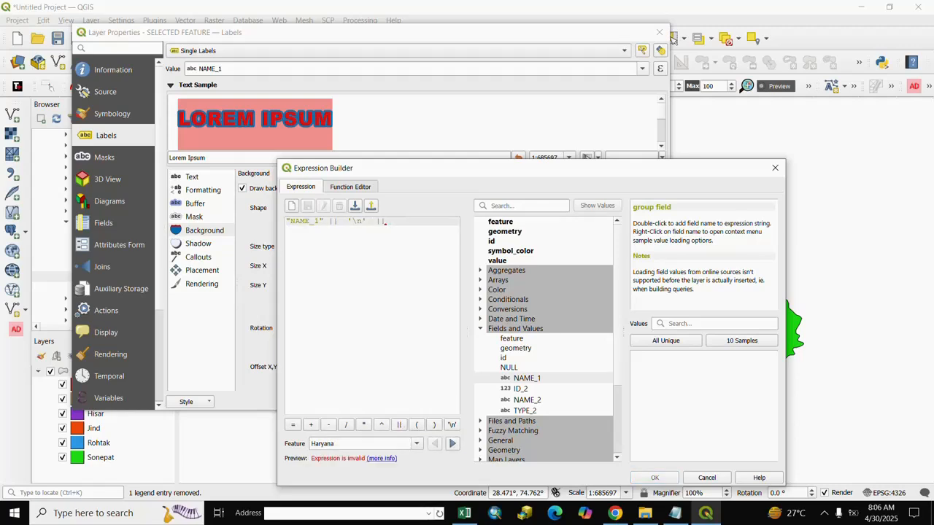
left_click(522, 400)
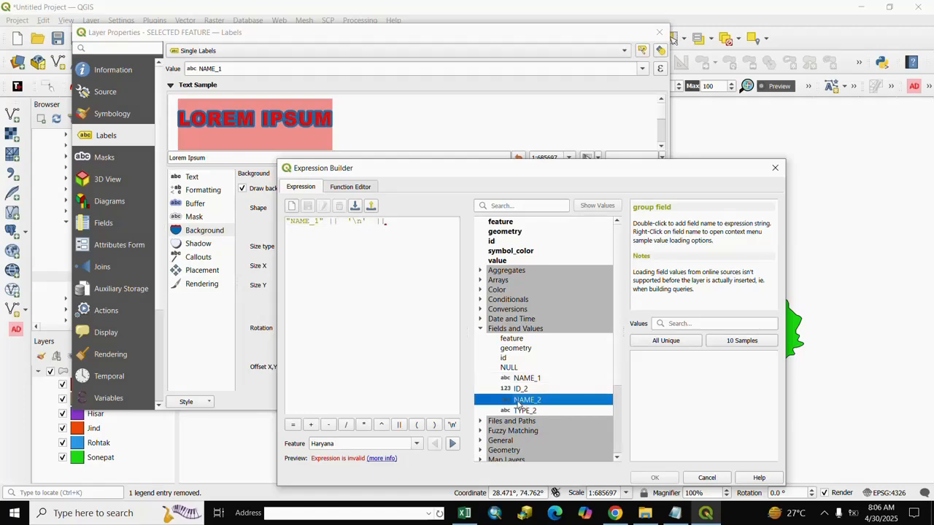
double_click(520, 401)
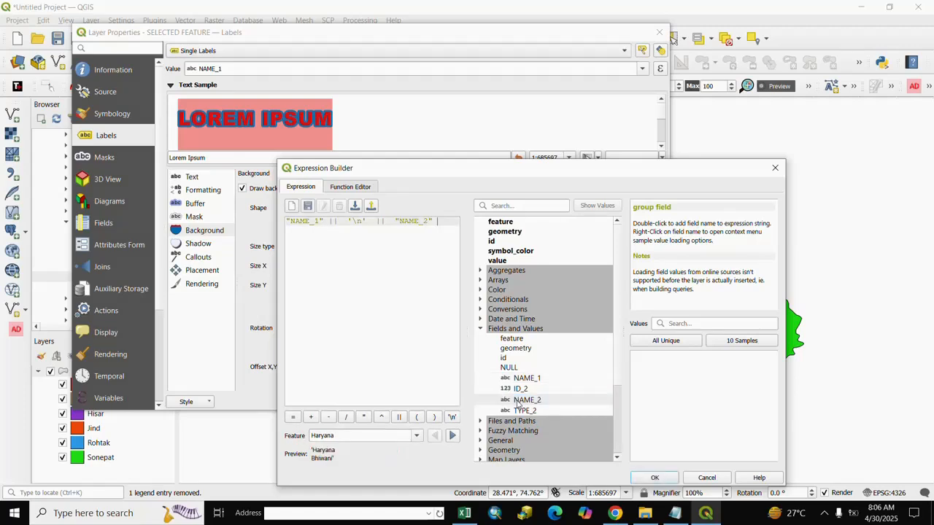
left_click(654, 478)
left_click(593, 406)
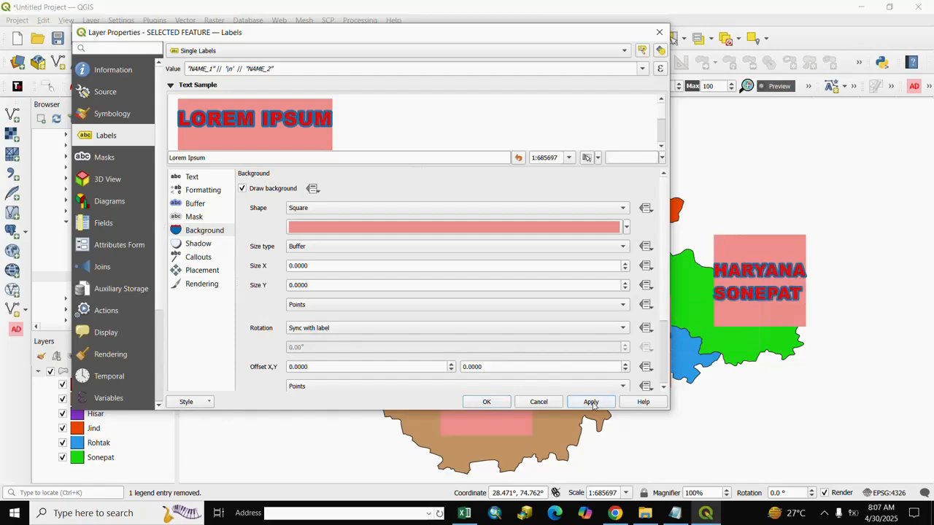
Accept the label settings and inspect the two-line labels across the districts on the map.
left_click(487, 402)
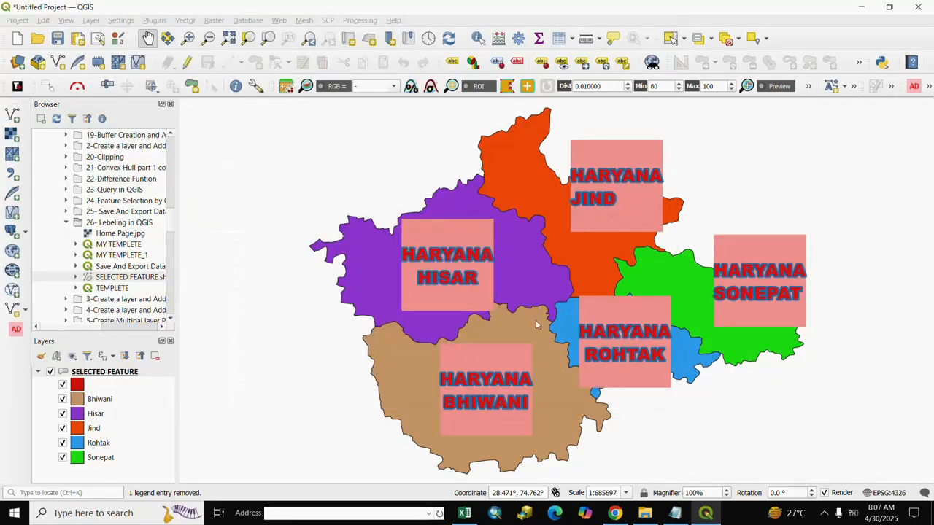
scroll(473, 395, "up", 1)
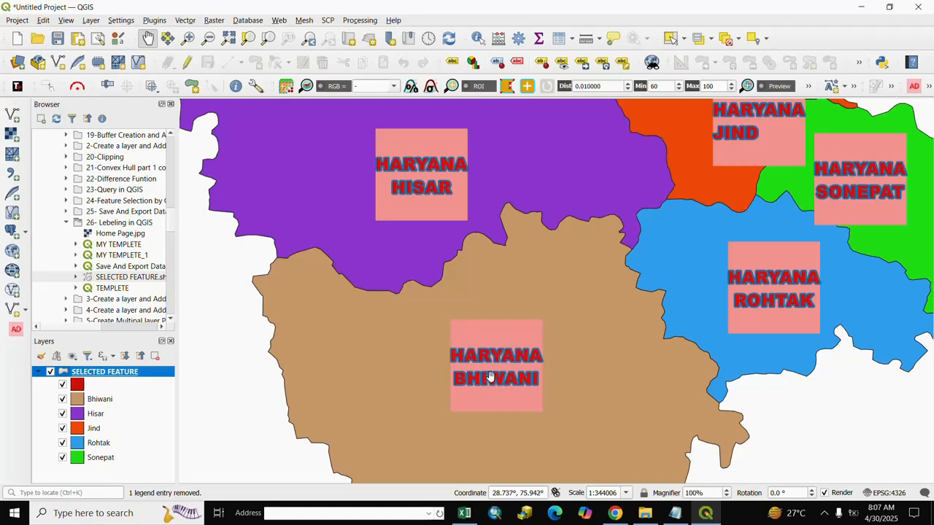
scroll(490, 376, "down", 1)
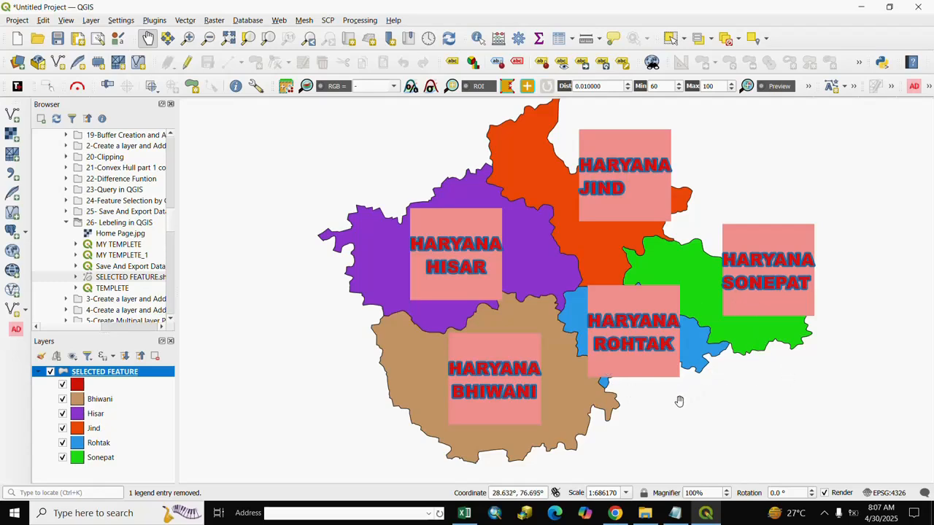
left_click_drag(679, 401, 674, 414)
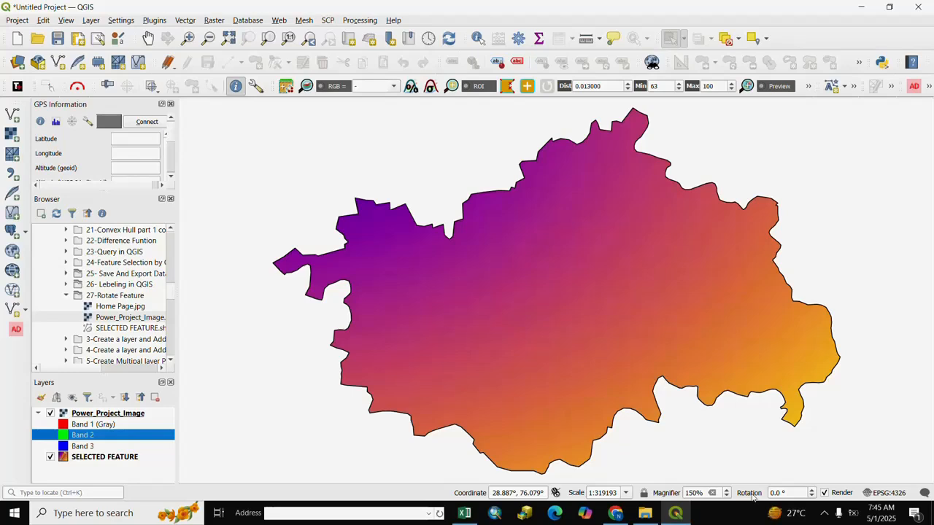
Rotate the map view clockwise in increments to 55°.
left_click(811, 493)
left_click(812, 493)
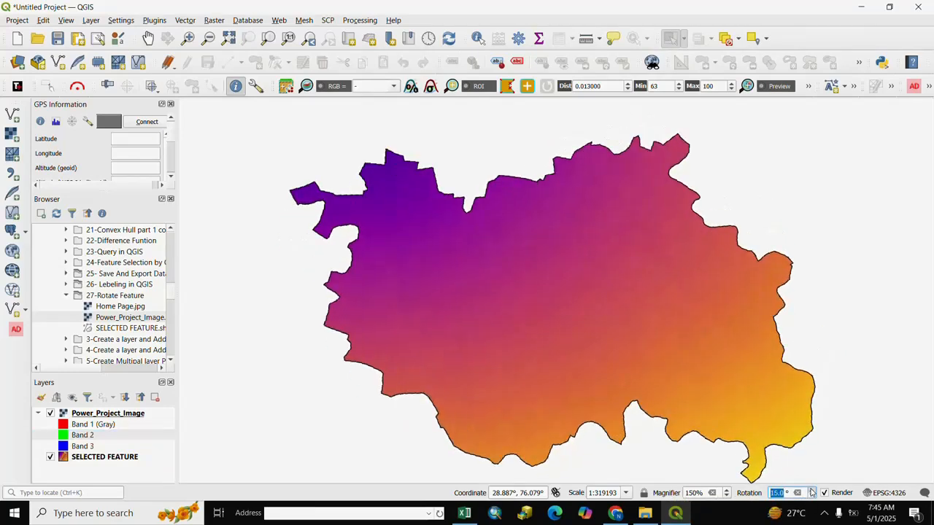
left_click(812, 493)
left_click(811, 493)
left_click(811, 492)
left_click(811, 492)
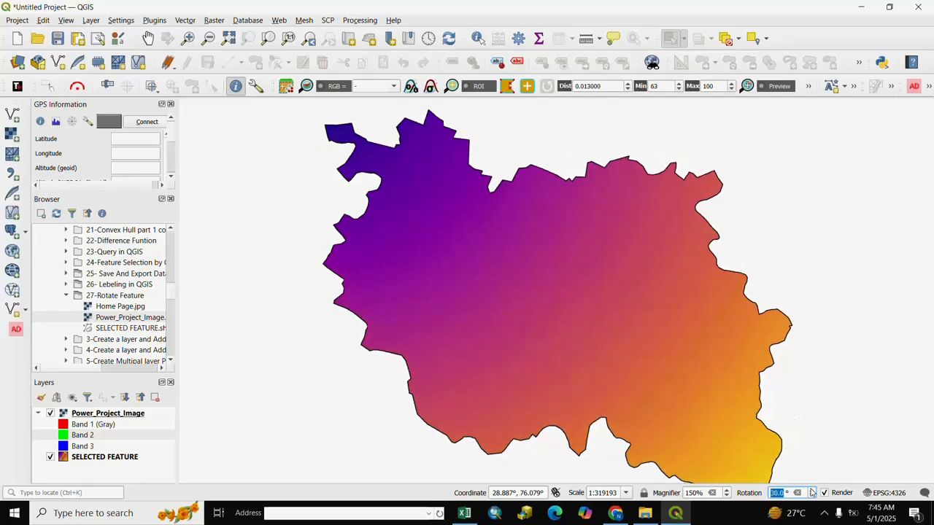
left_click(811, 492)
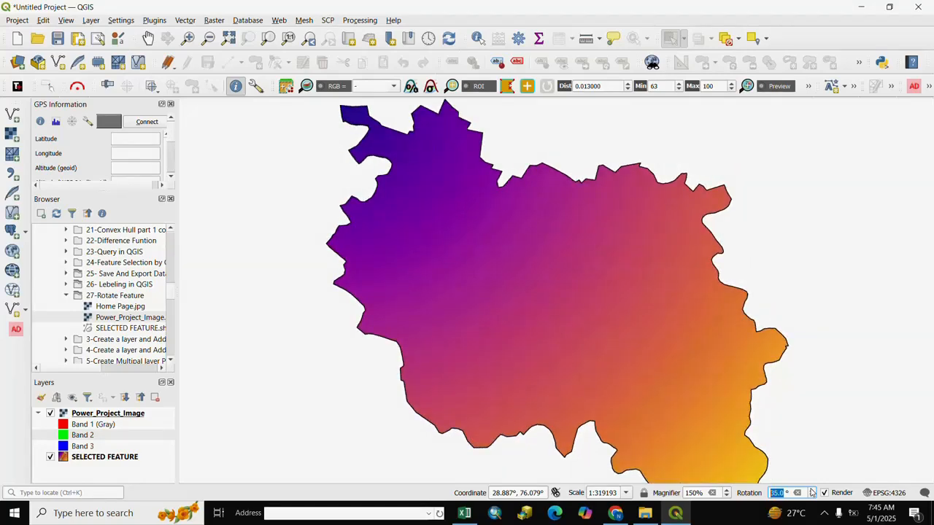
left_click(811, 493)
left_click(812, 493)
left_click(811, 493)
left_click(811, 493)
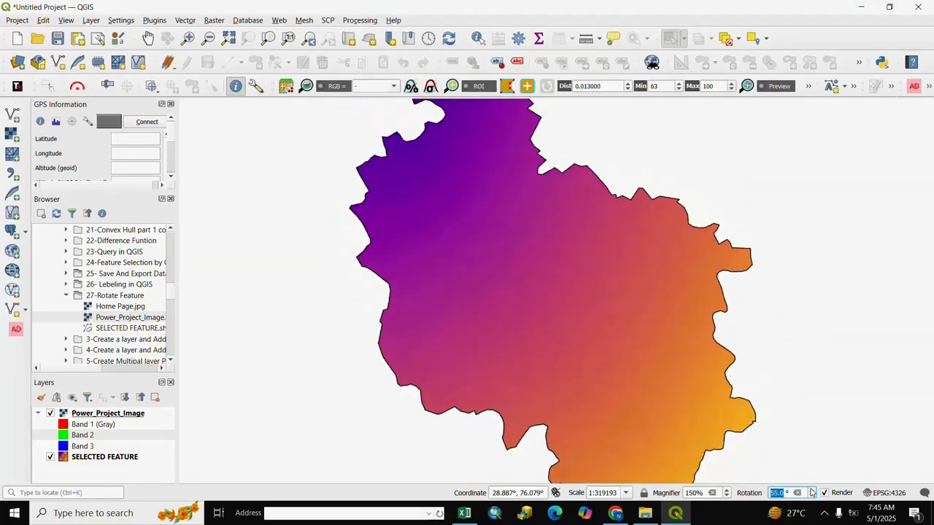
Turn the map view back counterclockwise in increments to a rotation of 0°.
left_click(811, 497)
left_click(811, 497)
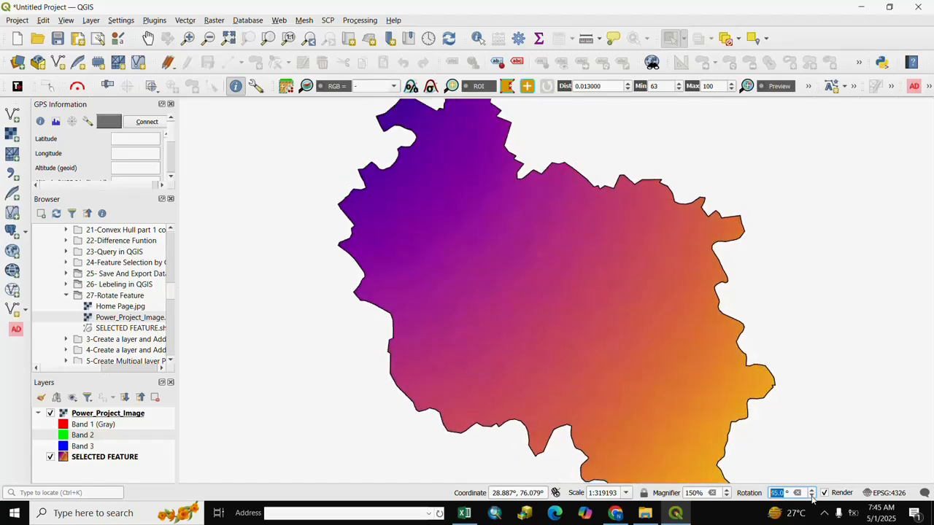
left_click(812, 497)
left_click(811, 497)
left_click(812, 497)
left_click(812, 497)
left_click(811, 497)
left_click(811, 497)
left_click(812, 497)
left_click(811, 497)
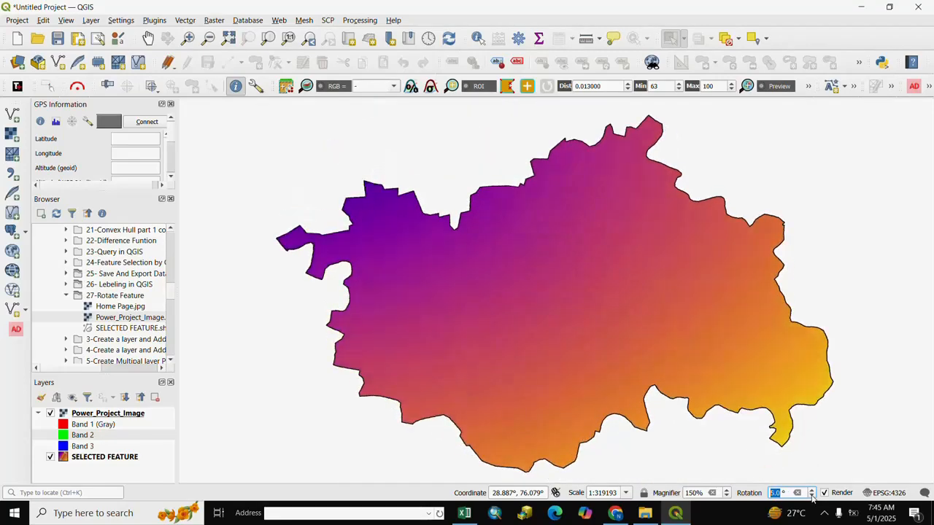
left_click(811, 497)
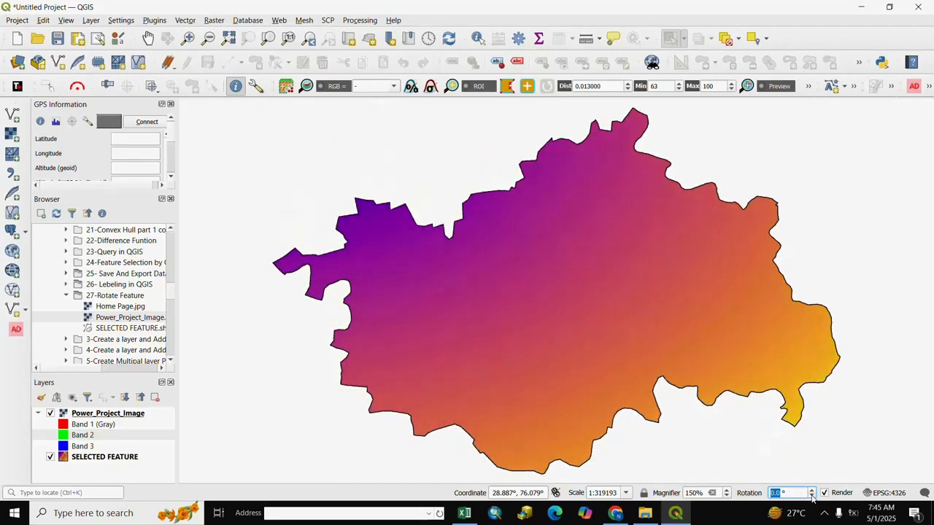
Set the map rotation to an exact value of 20°.
left_click(812, 496)
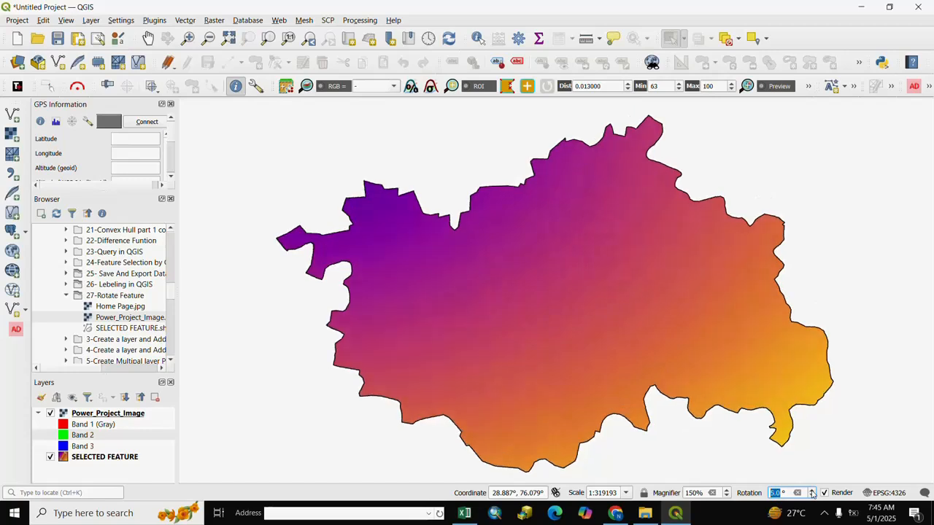
left_click(785, 494)
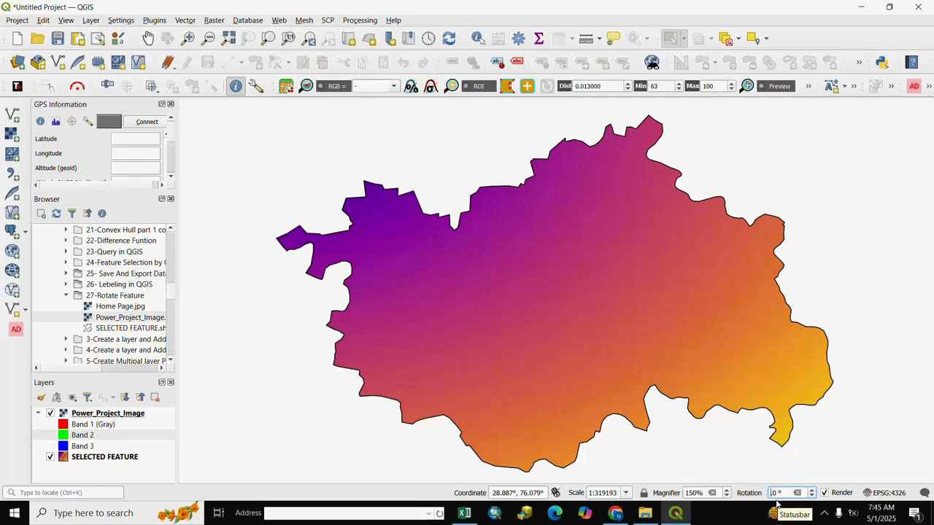
type("20.")
key("Return")
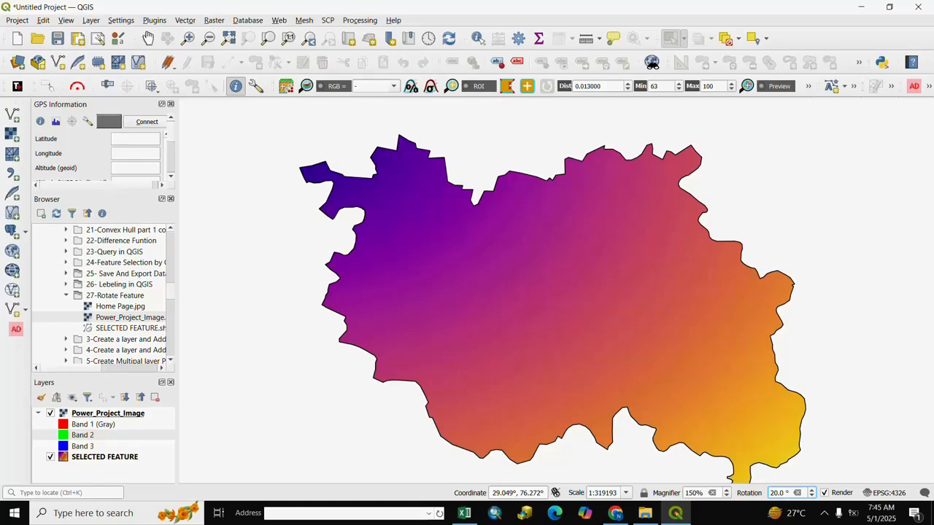
Reset the map rotation of the SELECTED FEATURE view to 0°.
double_click(775, 494)
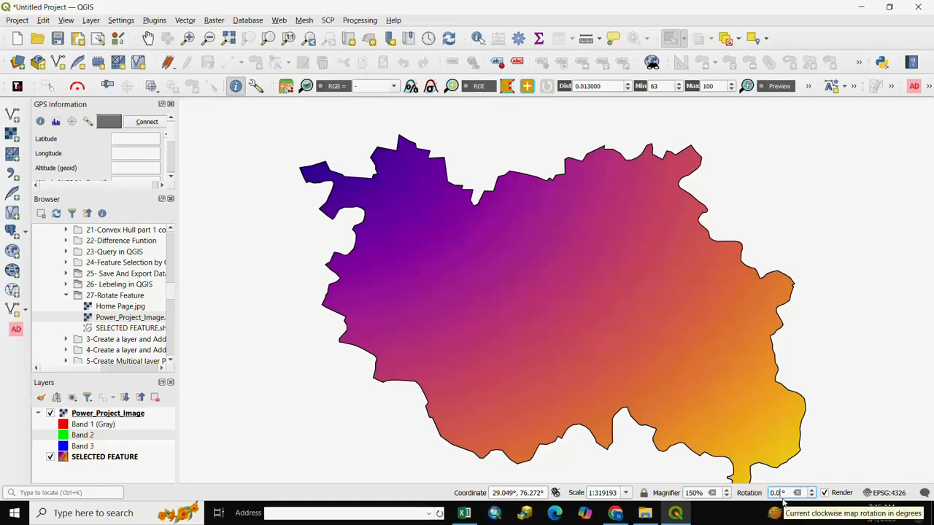
type("0")
key("Return")
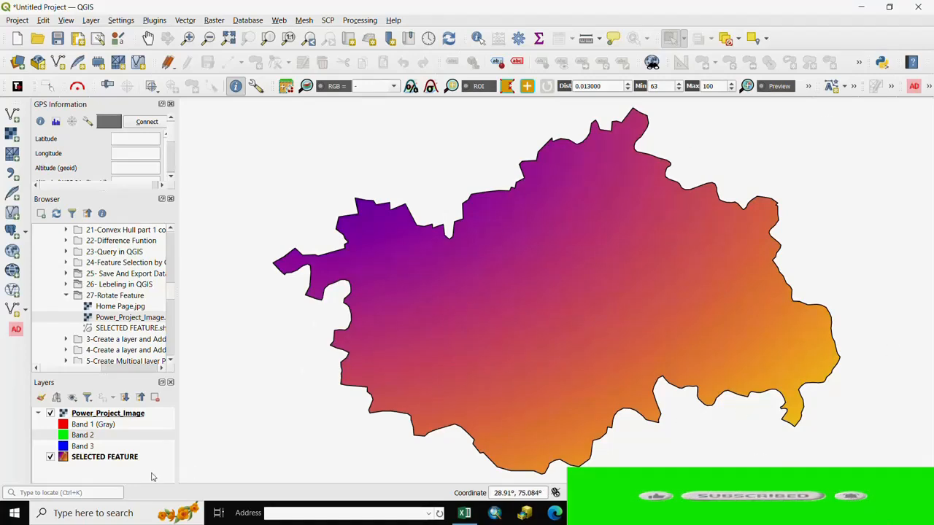
Hide the SELECTED FEATURE layer and zoom the map to the Power_Project_Image layer.
left_click(50, 458)
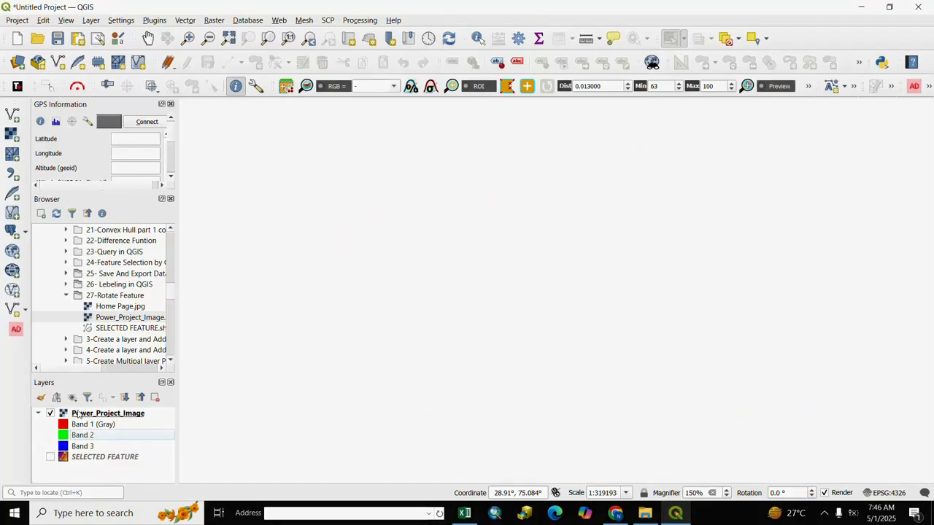
right_click(79, 414)
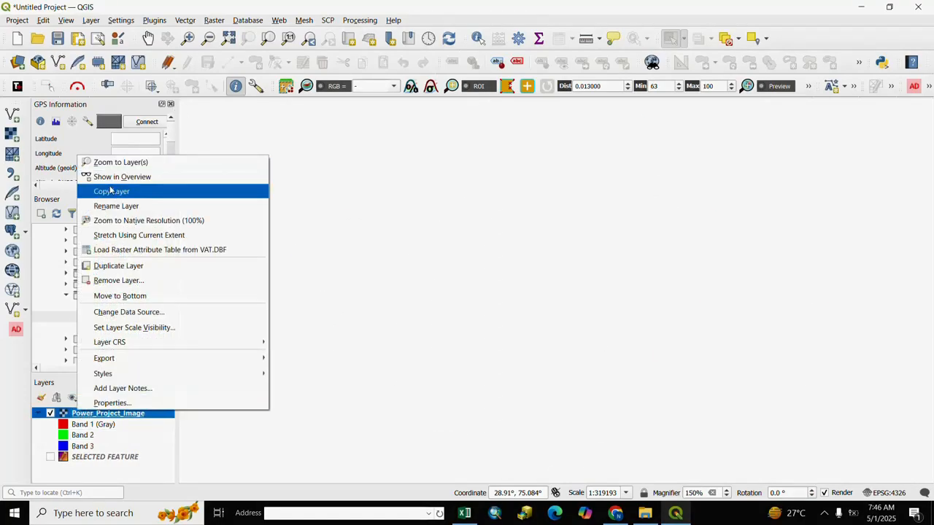
left_click(105, 163)
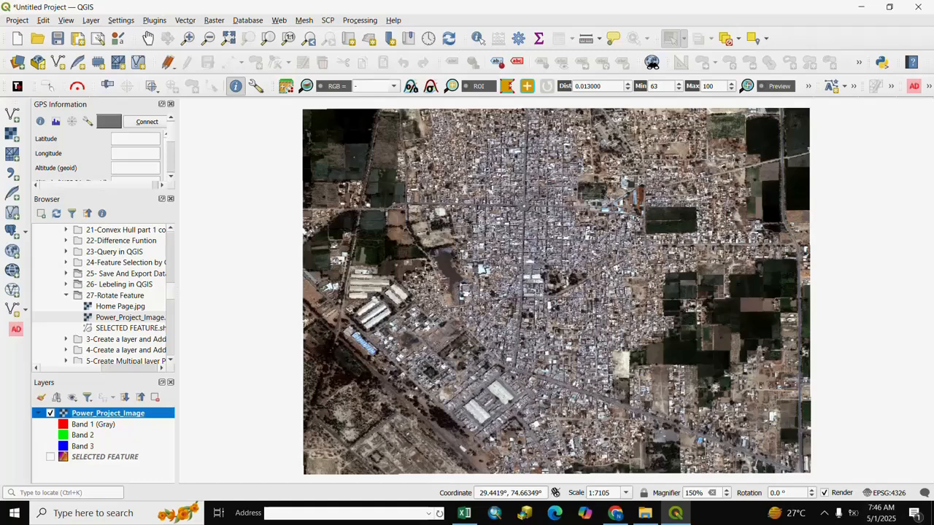
Rotate the view of the Power_Project_Image raster clockwise in increments to 25°.
left_click(791, 493)
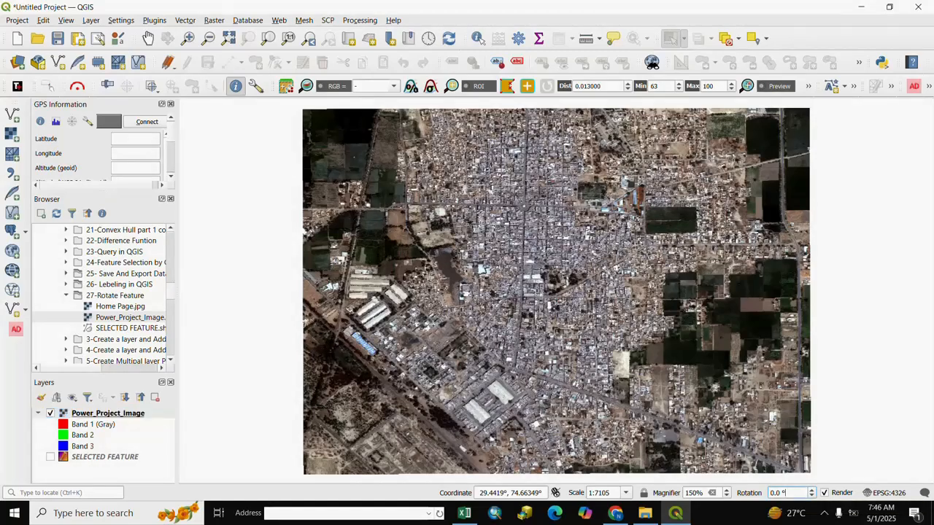
left_click(812, 491)
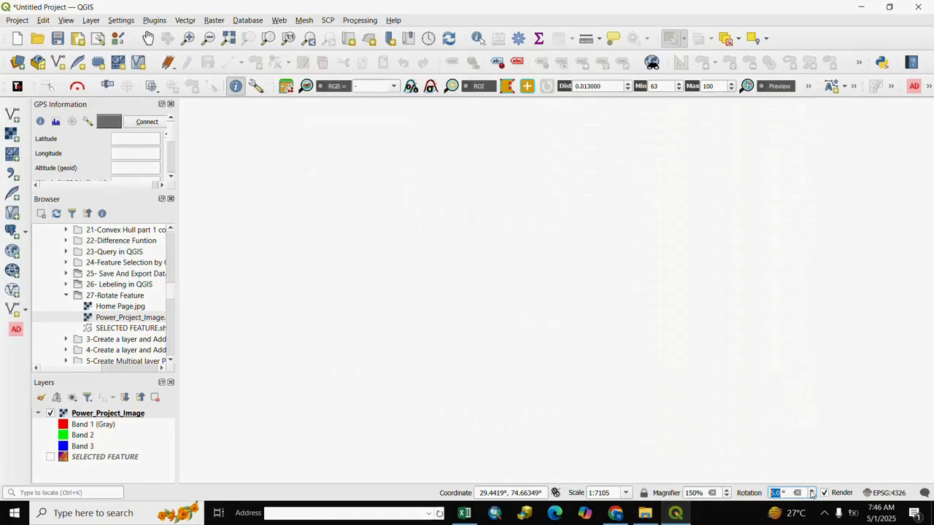
left_click(811, 491)
left_click(811, 491)
left_click(812, 491)
left_click(811, 491)
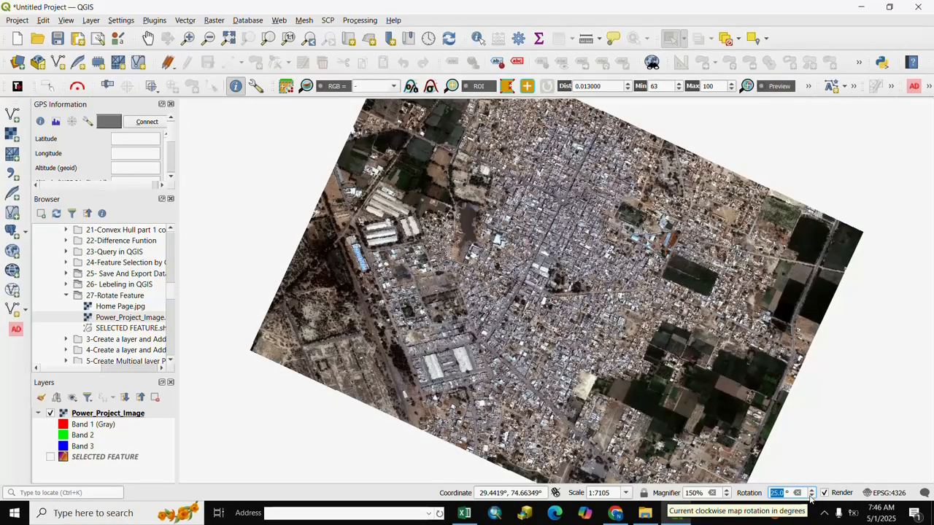
Rotate the raster view counterclockwise in increments past zero to -10°.
left_click(812, 496)
left_click(811, 496)
left_click(811, 497)
left_click(811, 496)
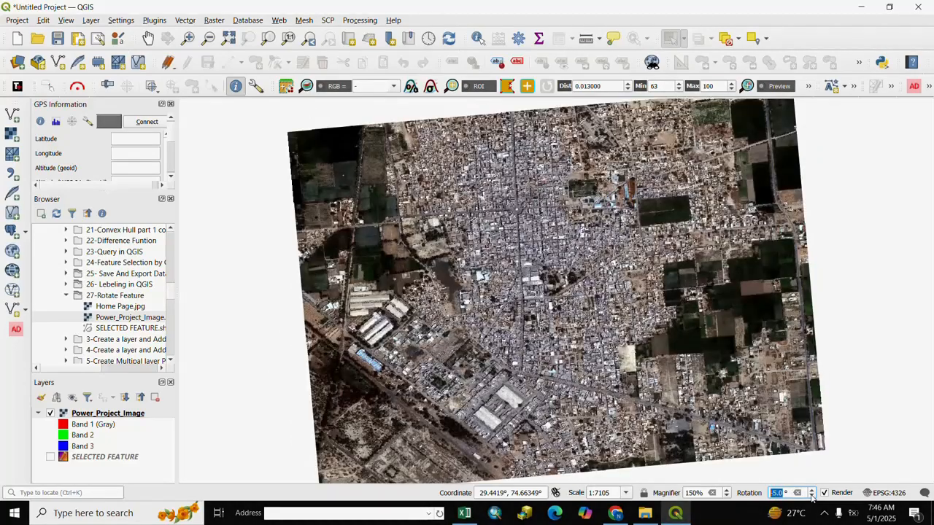
left_click(812, 494)
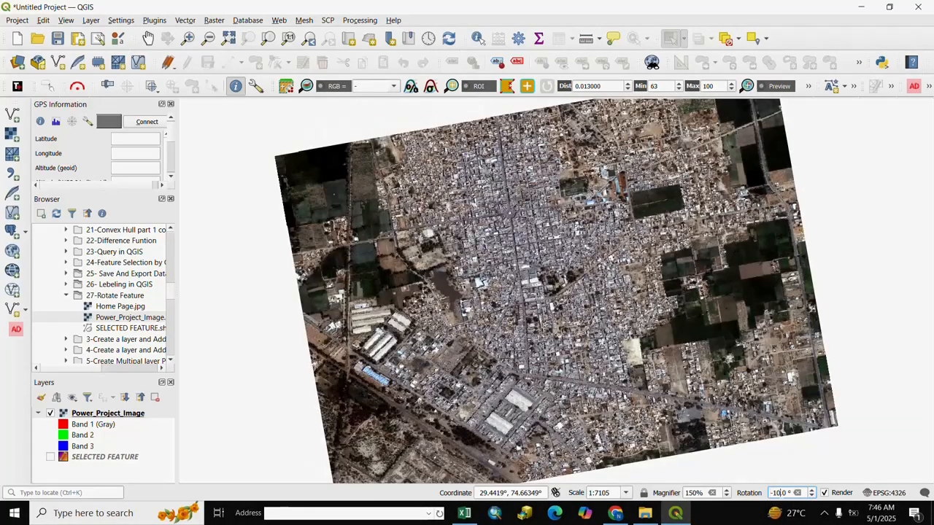
Set the map rotation of the raster view to exactly 50°.
key("BackSpace")
key("BackSpace")
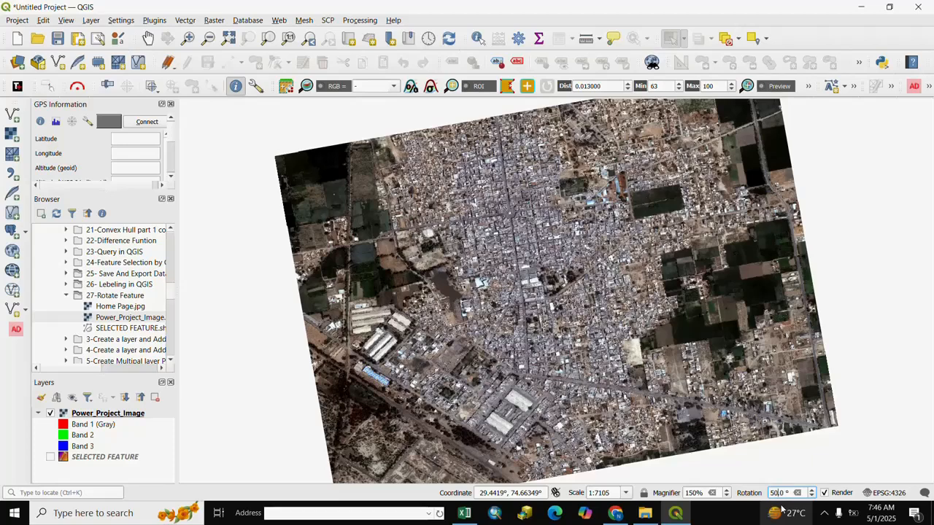
type("5")
key("Return")
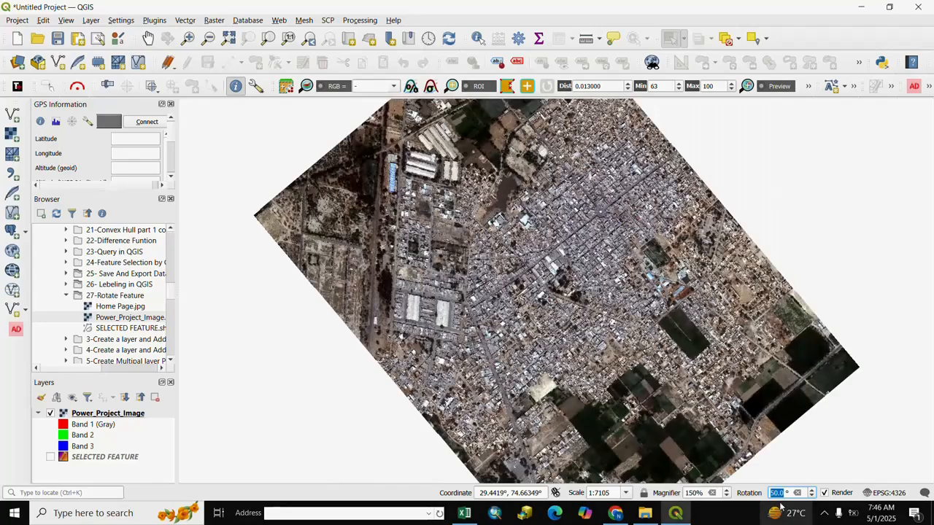
Set the map rotation back to 0° so the Power_Project_Image raster is upright.
scroll(615, 386, "up", 1)
scroll(615, 385, "down", 2)
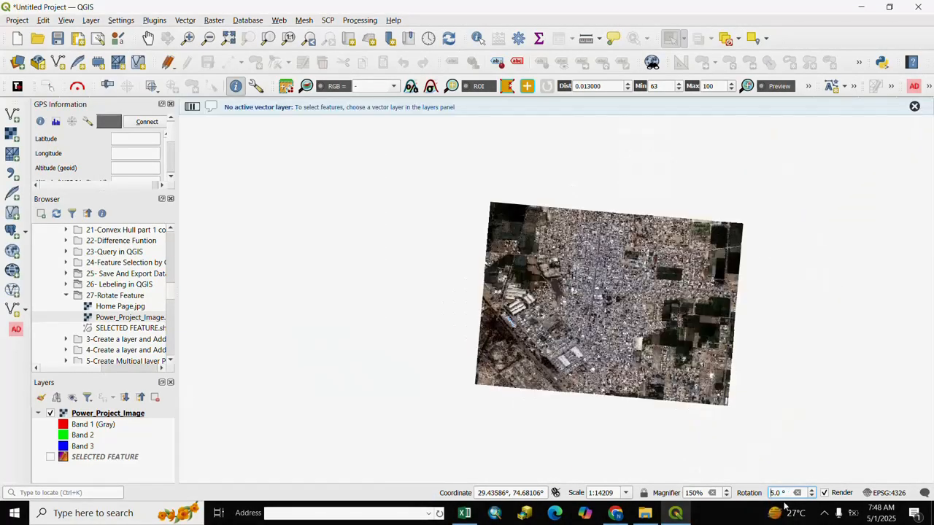
key("Right")
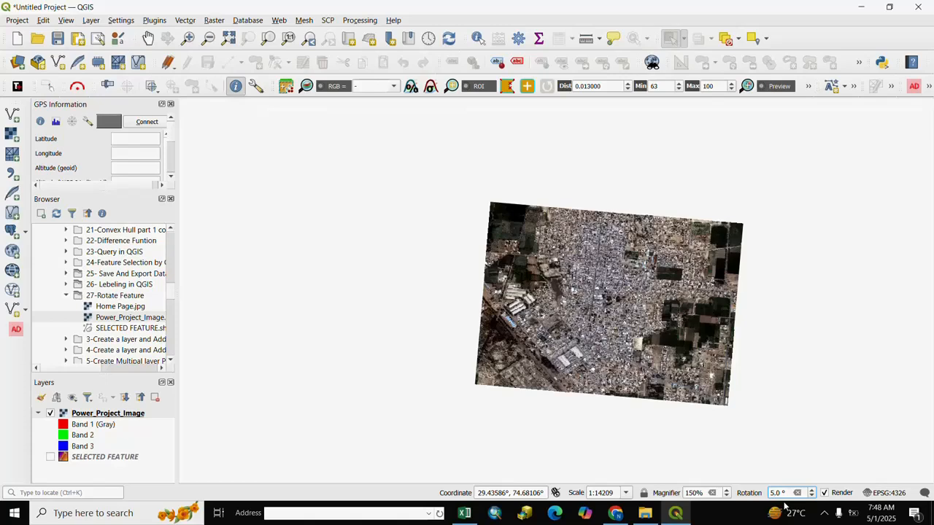
key("BackSpace")
type("0")
key("Return")
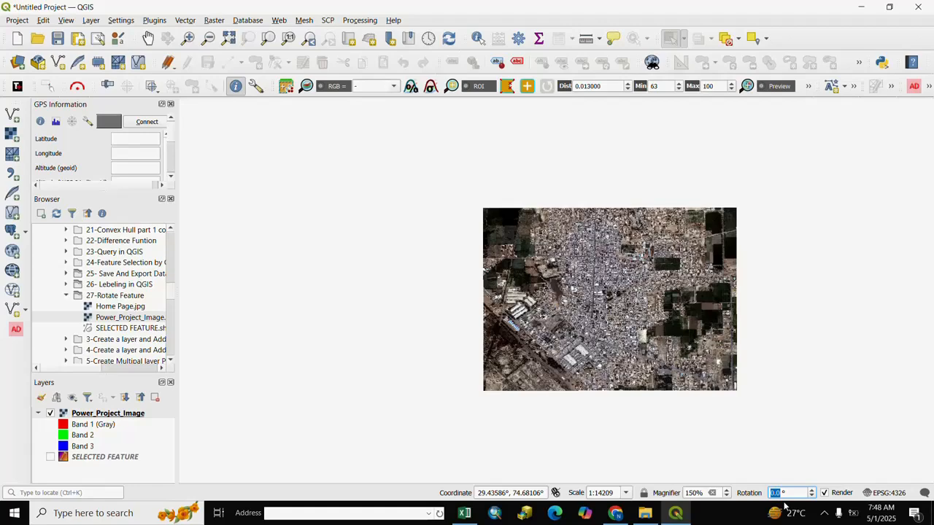
scroll(694, 357, "up", 1)
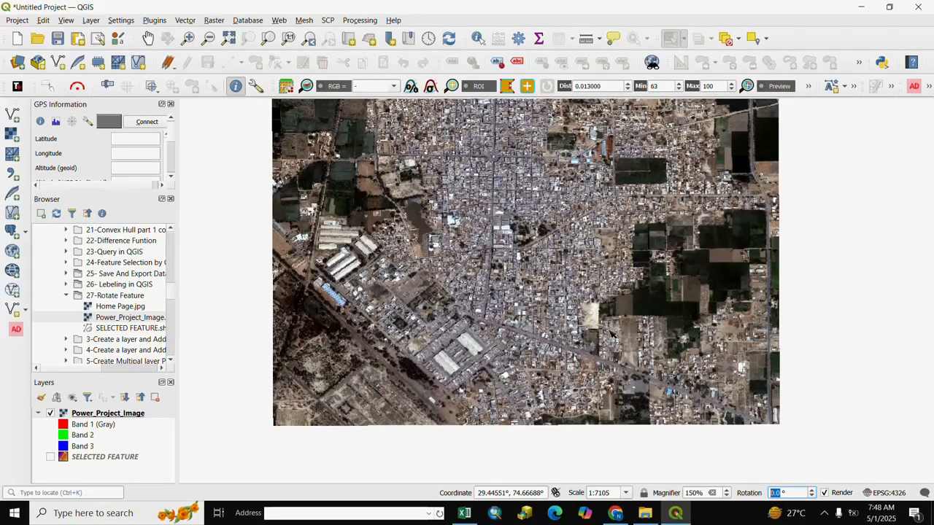
left_click_drag(612, 345, 616, 386)
scroll(609, 346, "up", 1)
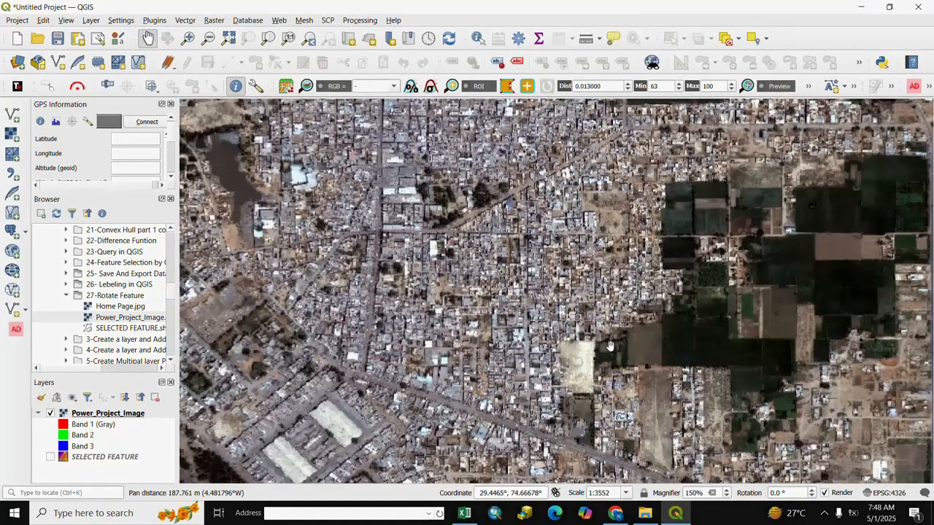
scroll(610, 345, "down", 1)
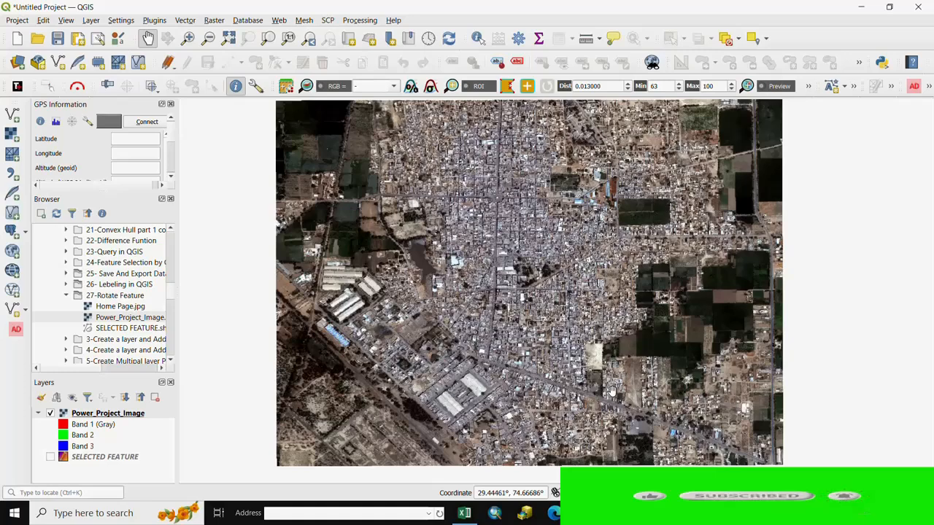
left_click_drag(616, 359, 621, 401)
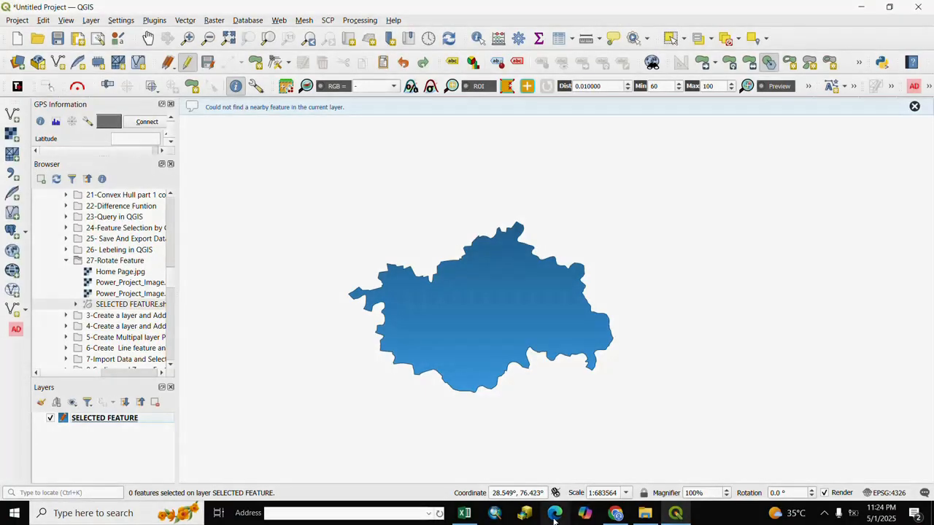
Try simplifying the SELECTED FEATURE polygon by distance with a tolerance of 6 map units, and undo the simplification.
left_click(44, 20)
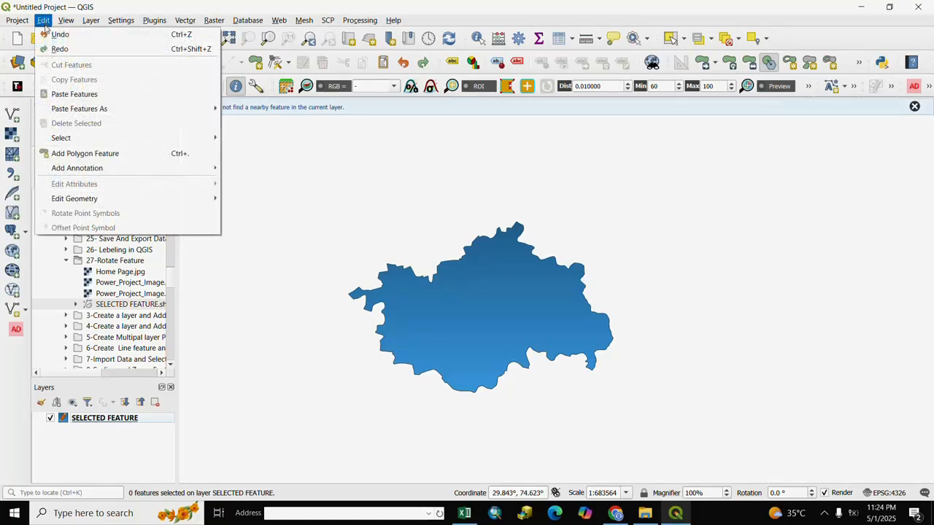
mouse_move(74, 200)
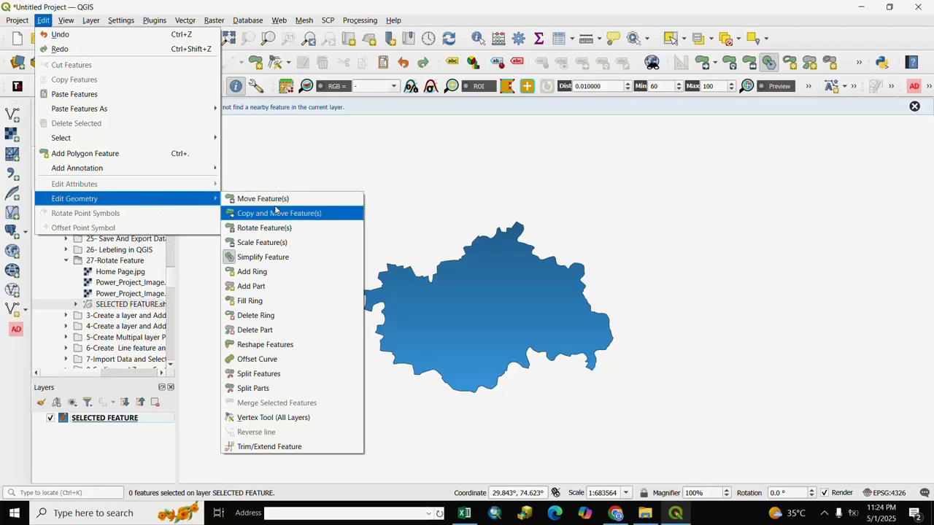
left_click(258, 256)
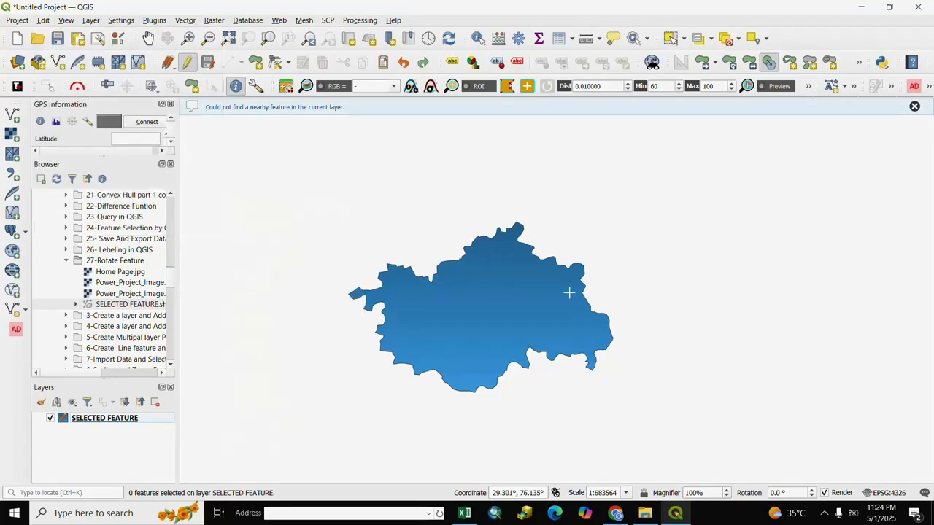
left_click(490, 291)
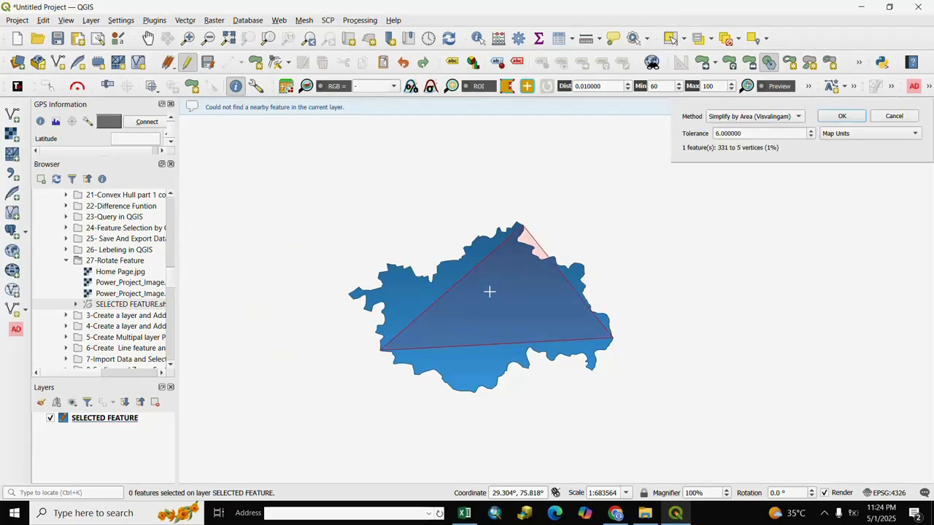
left_click(799, 117)
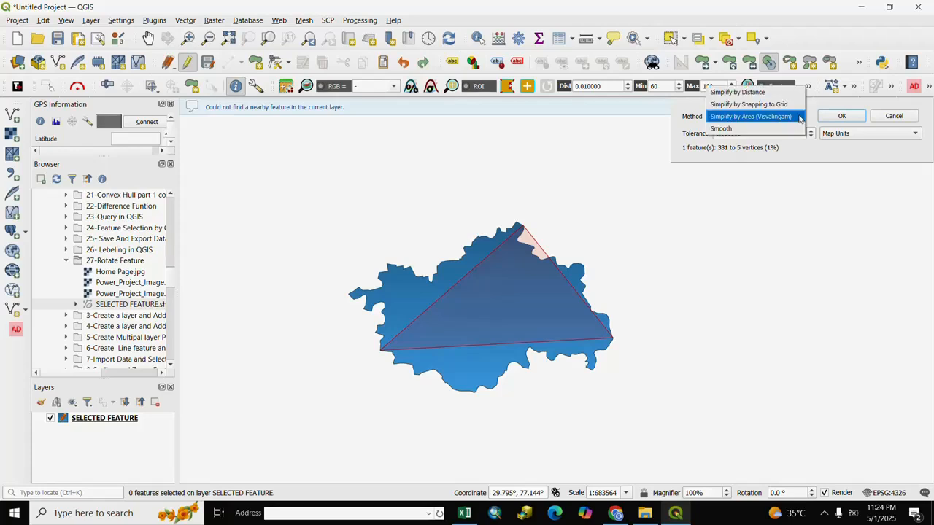
left_click(731, 93)
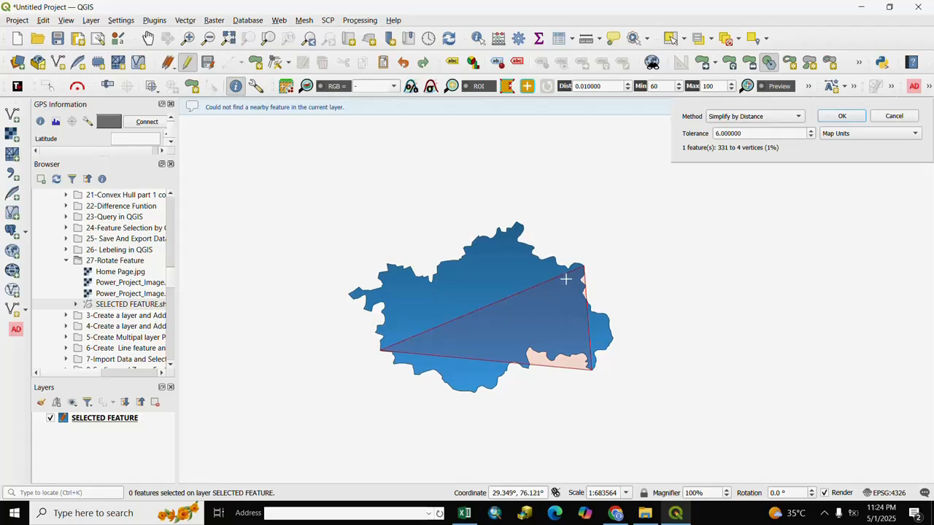
left_click(842, 117)
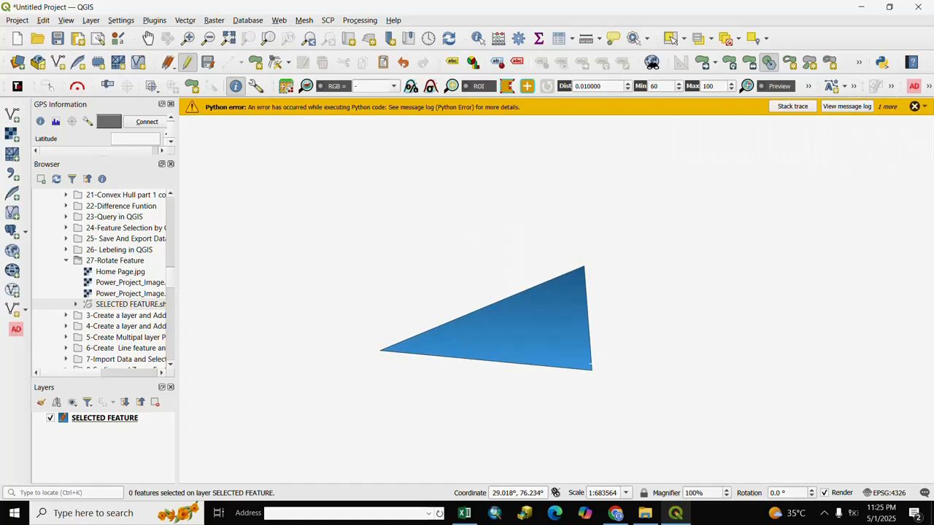
left_click(915, 106)
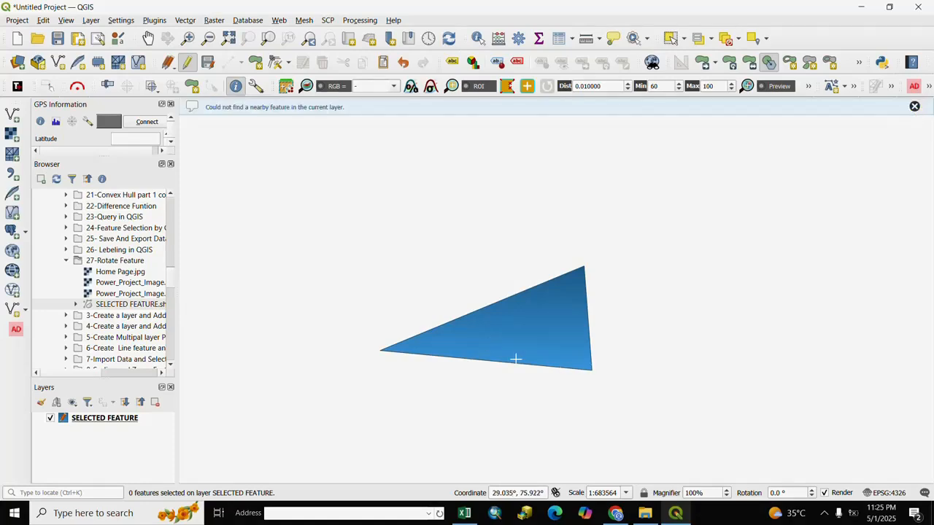
key("ctrl+z")
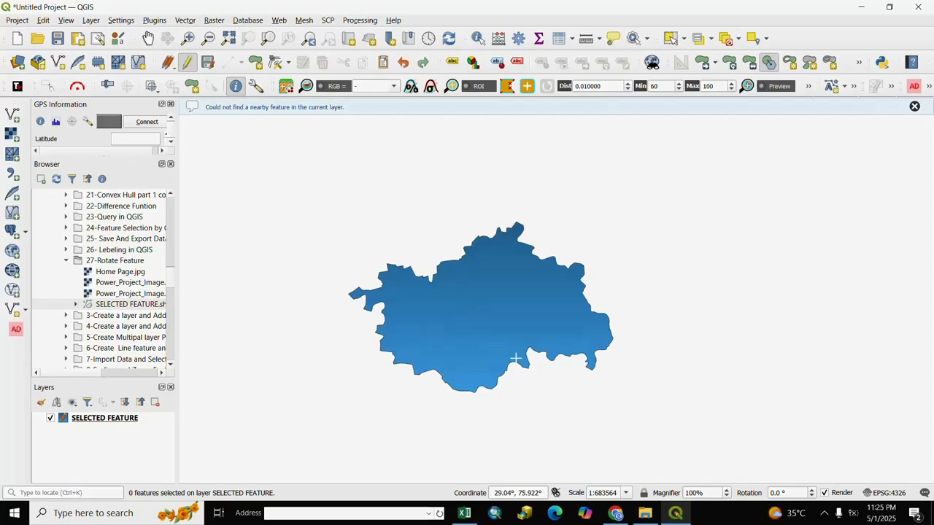
Try simplifying the polygon by snapping to grid with a tolerance of 2 map units, and undo it.
left_click(471, 305)
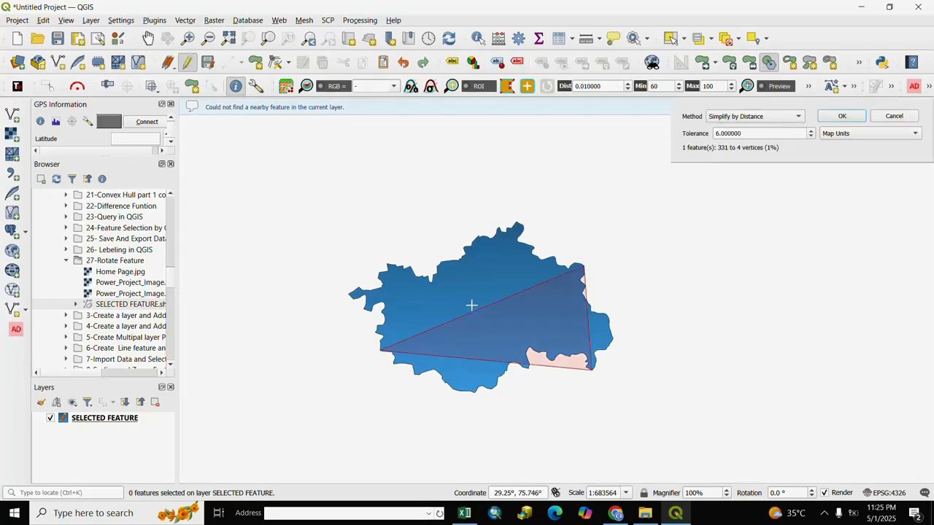
left_click(798, 116)
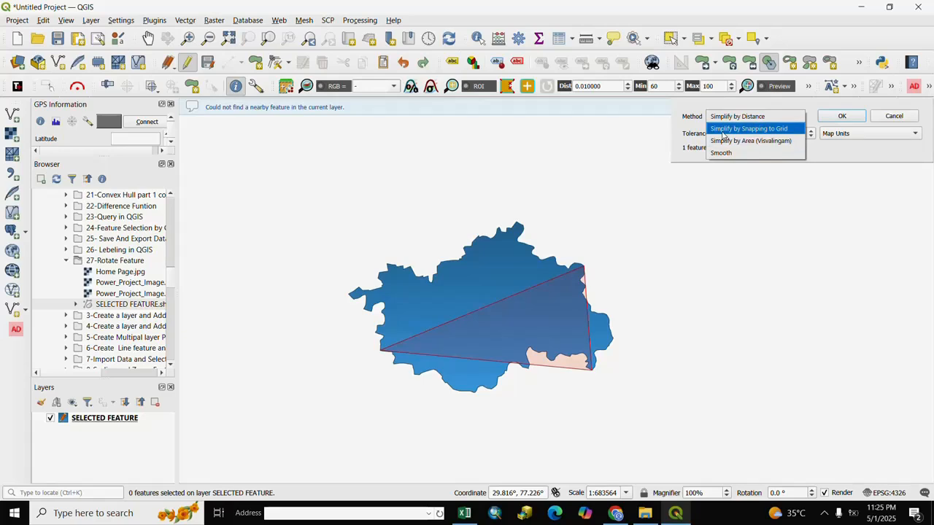
left_click(748, 128)
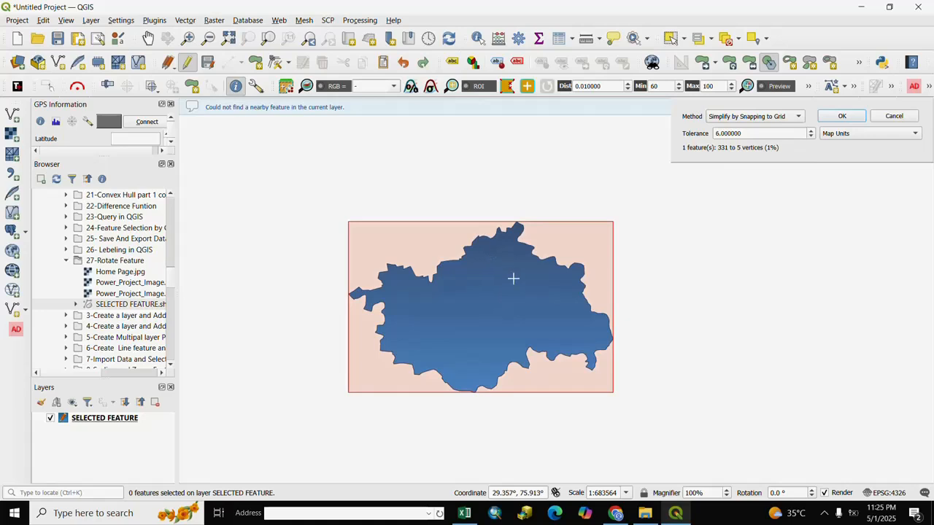
left_click(811, 136)
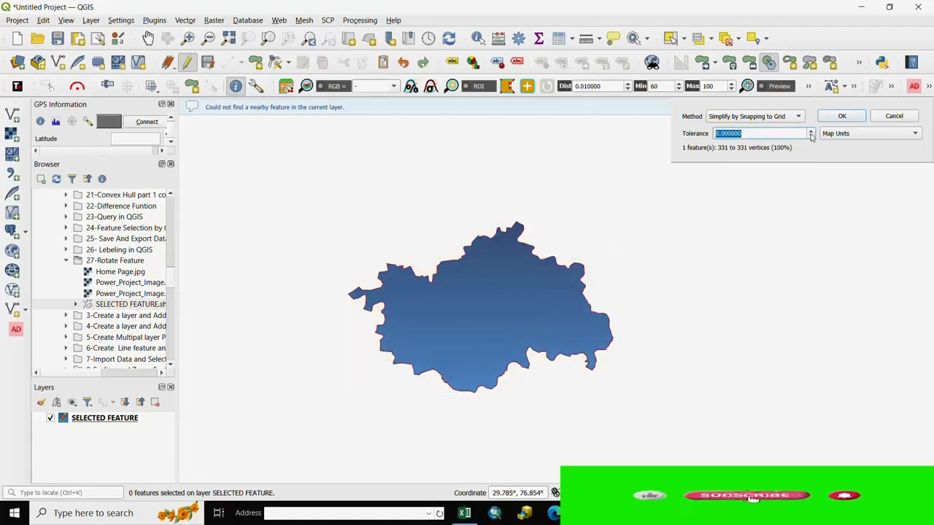
left_click(812, 132)
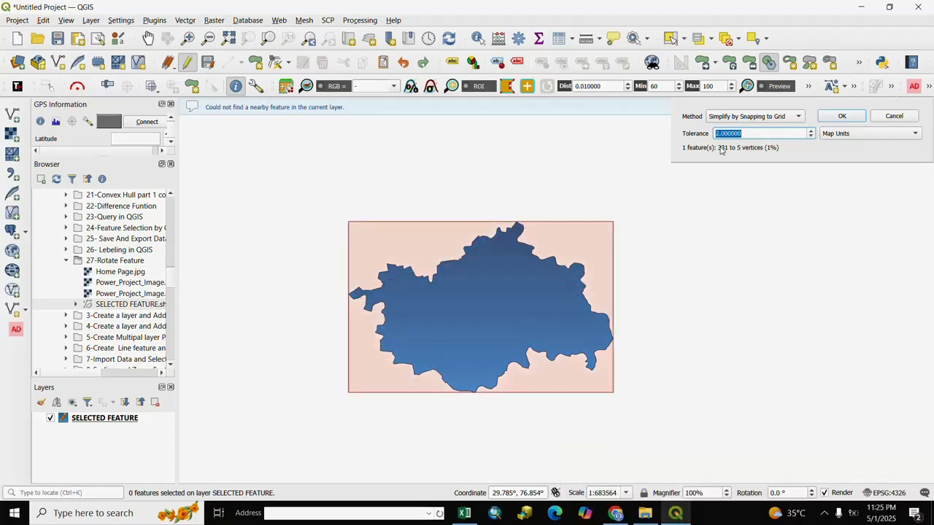
left_click(841, 117)
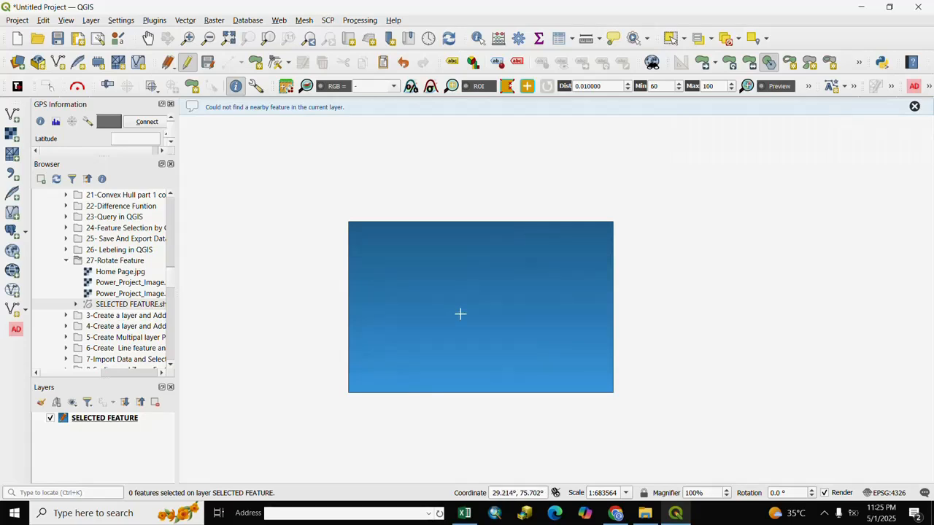
key("ctrl+z")
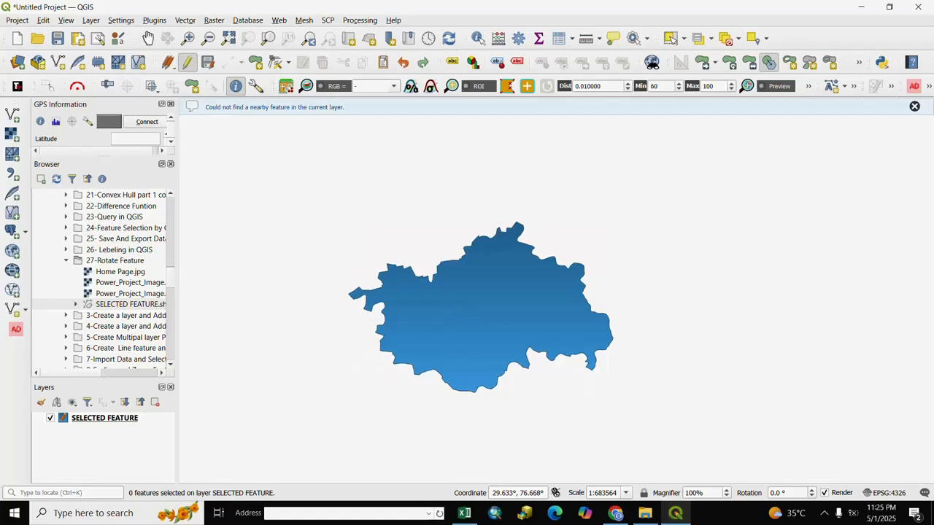
Try simplifying the polygon by area (Visvalingam) with a tolerance of 2 map units, and undo it.
left_click(513, 319)
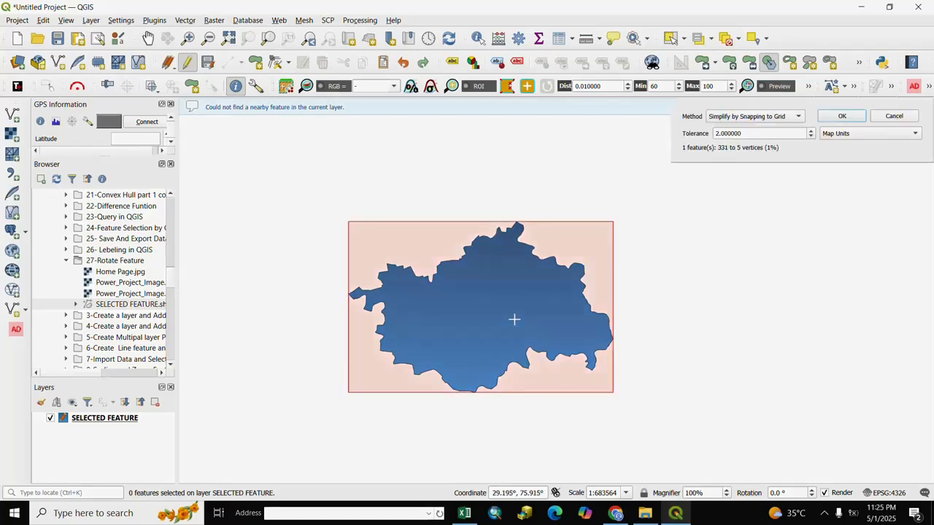
left_click(799, 118)
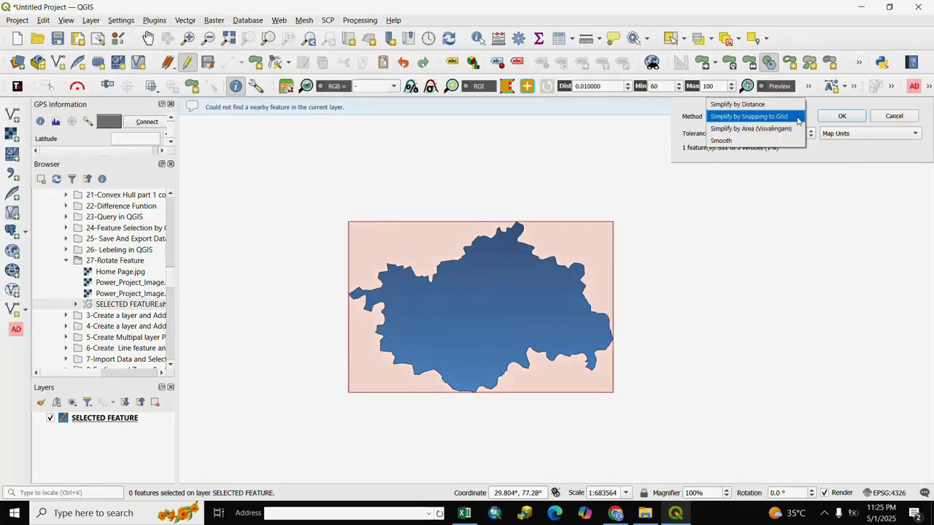
left_click(734, 133)
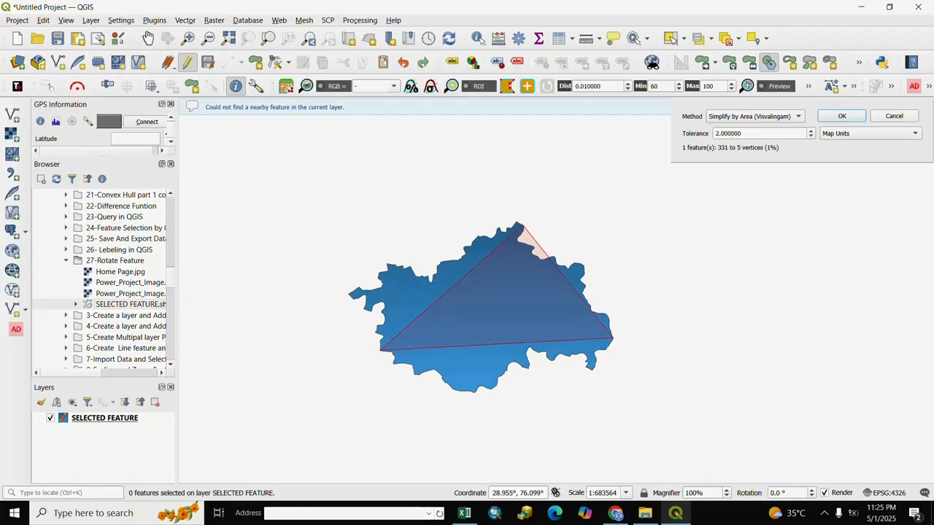
left_click(841, 118)
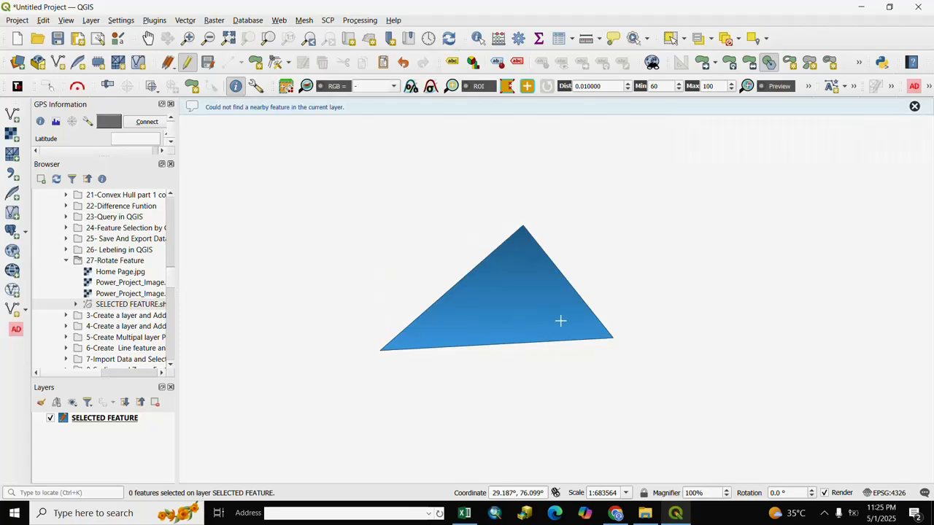
key("ctrl+z")
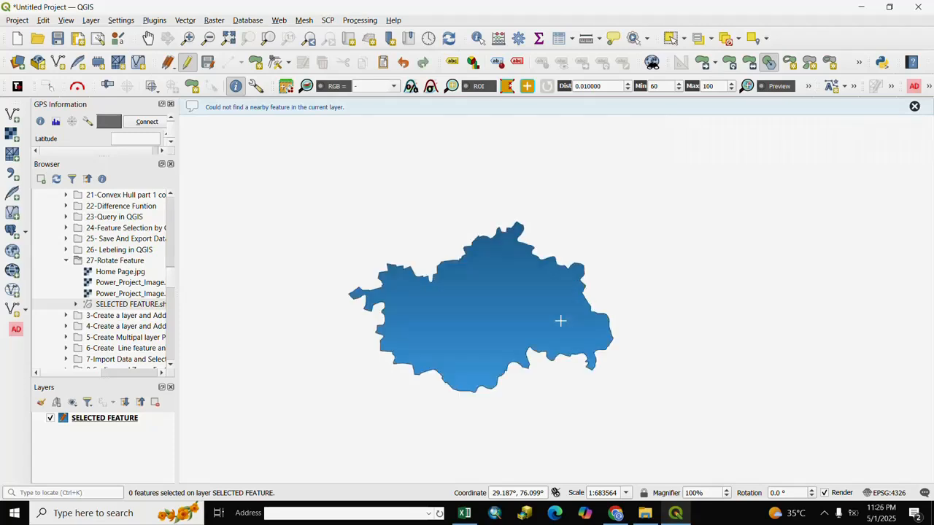
Smooth the SELECTED FEATURE polygon's outline with the Smooth method, using 1 iteration and a 25 % offset, and inspect its edges.
left_click(518, 311)
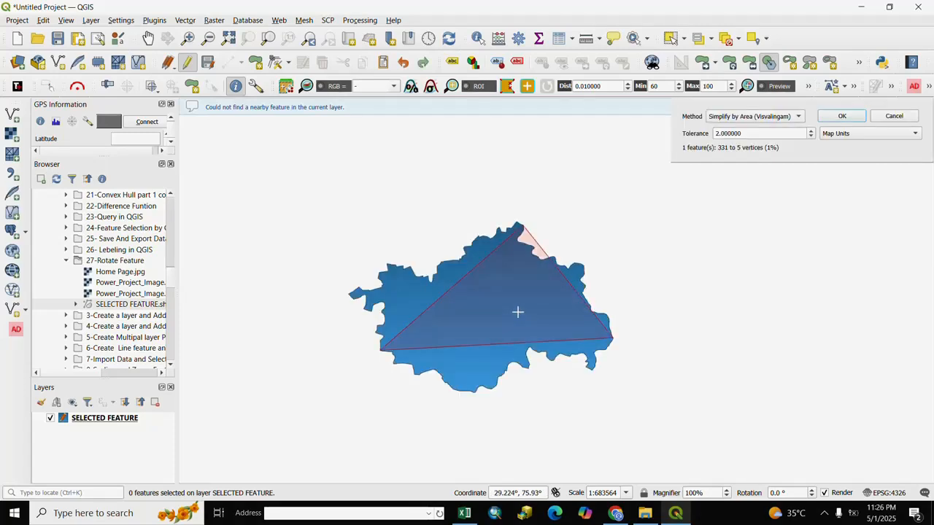
left_click(797, 118)
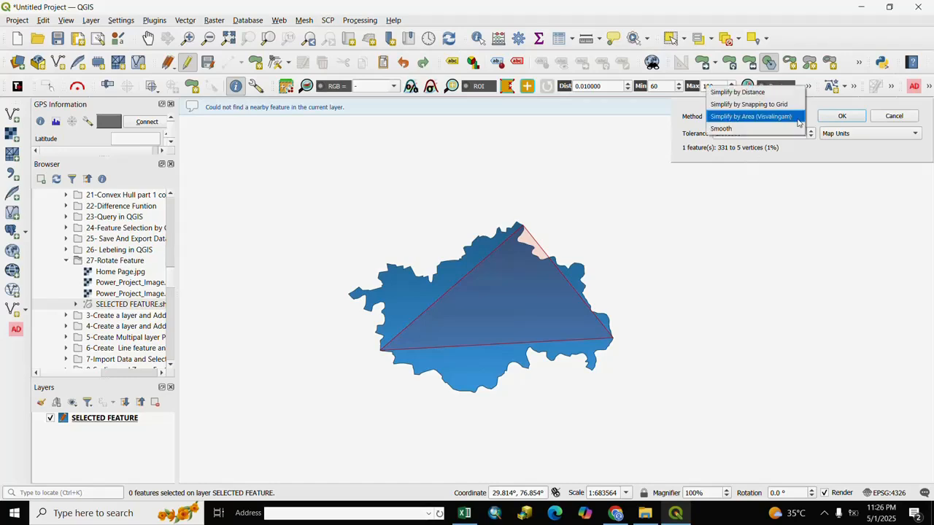
left_click(720, 129)
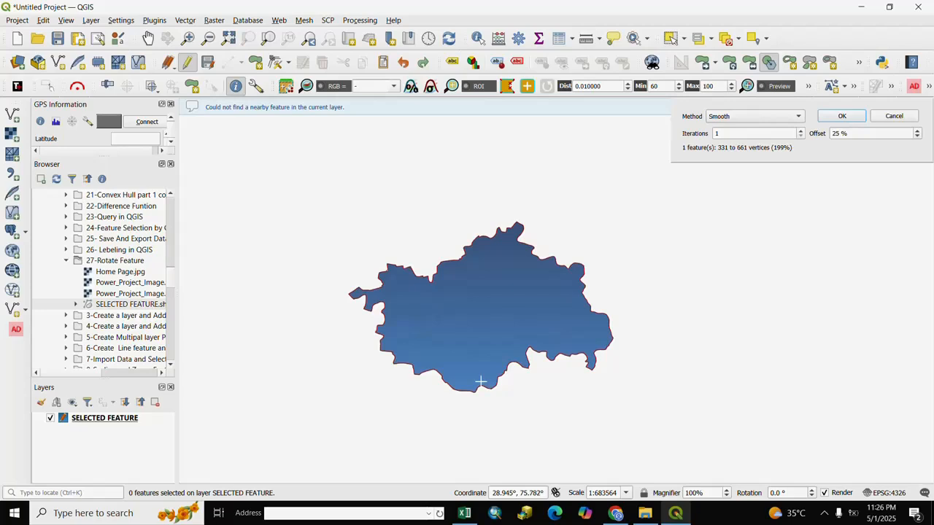
scroll(532, 296, "up", 2)
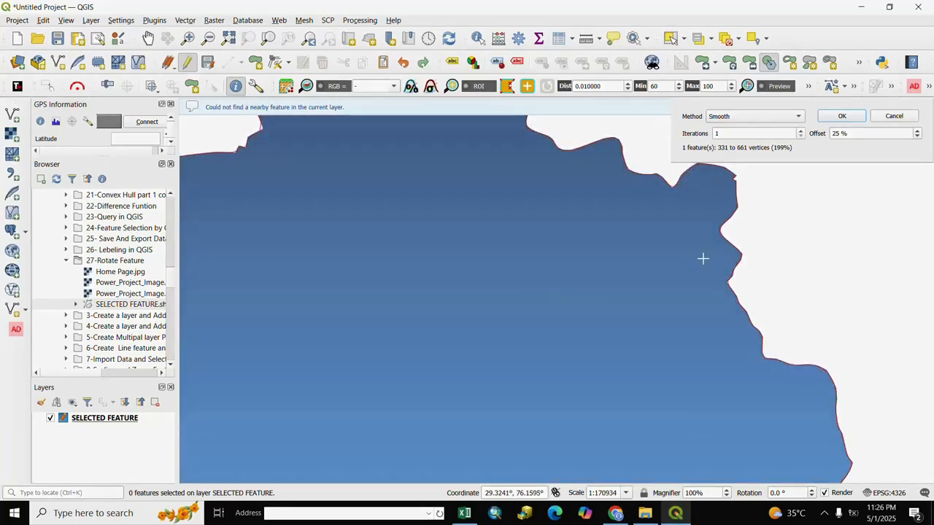
scroll(702, 259, "down", 1)
left_click(842, 118)
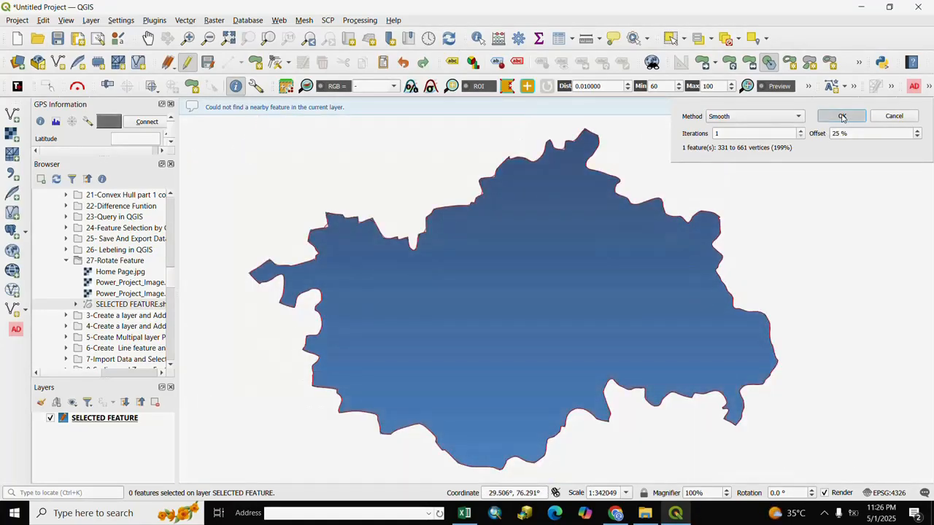
scroll(310, 264, "up", 3)
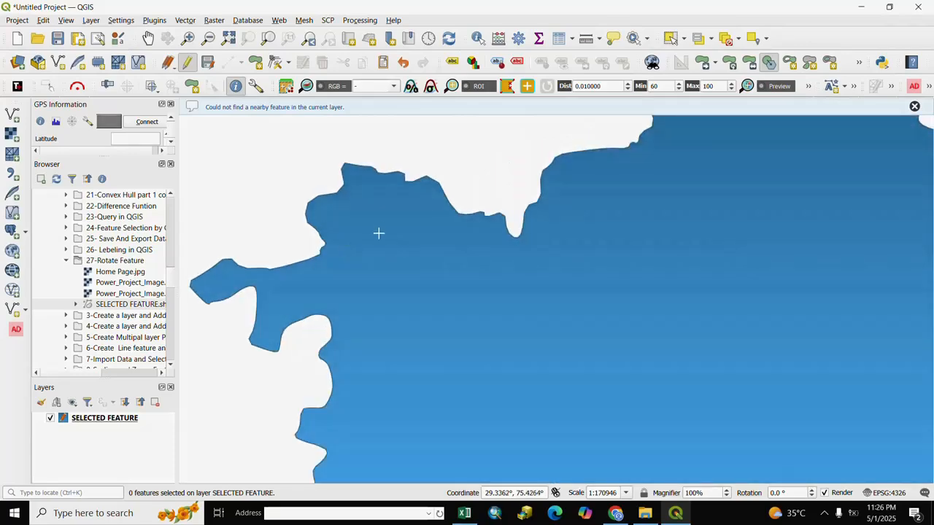
scroll(737, 215, "down", 4)
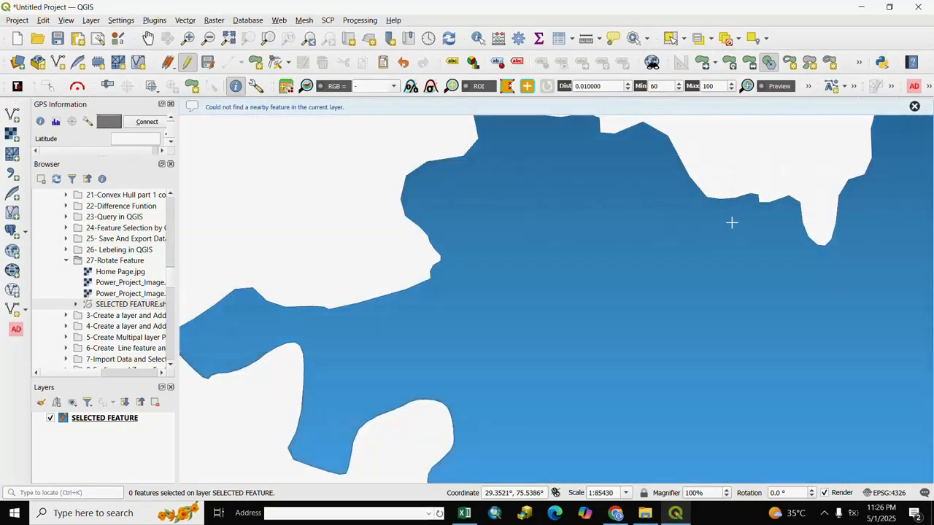